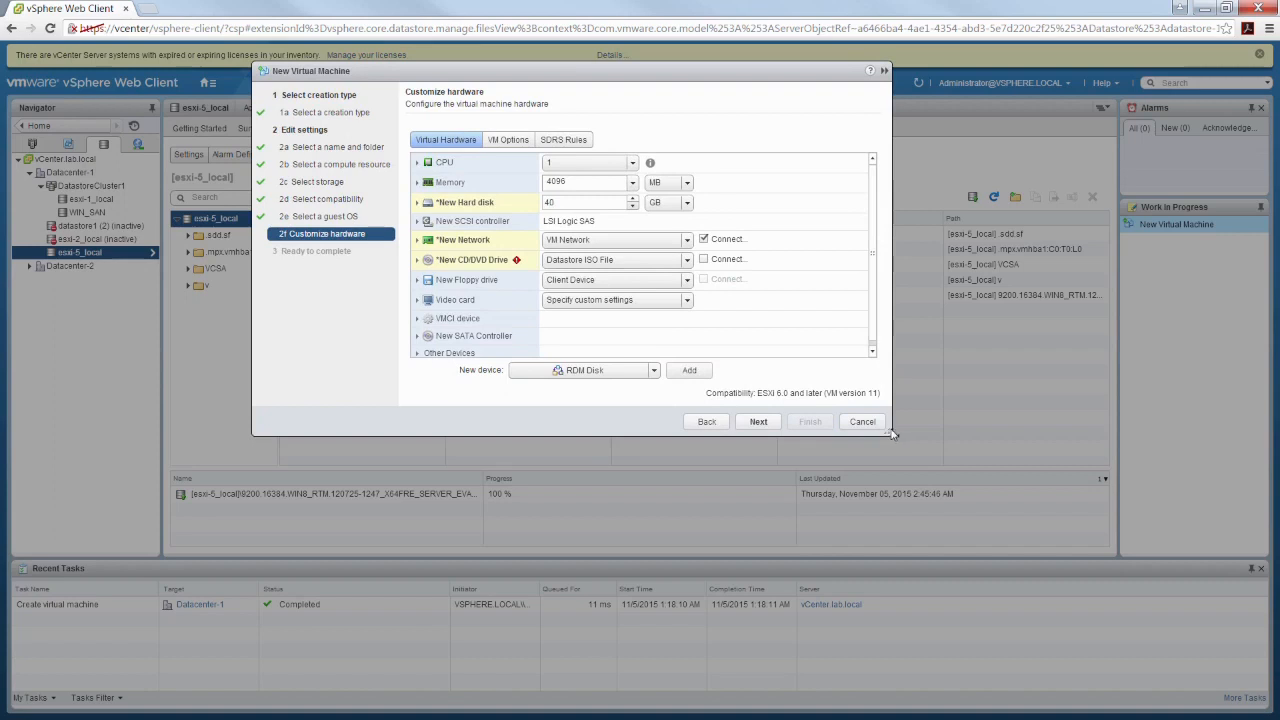
Enlarge the New Virtual Machine dialog, expand the CPU settings, and set 2 CPUs with 2 cores per socket
left_click_drag(894, 432, 1104, 710)
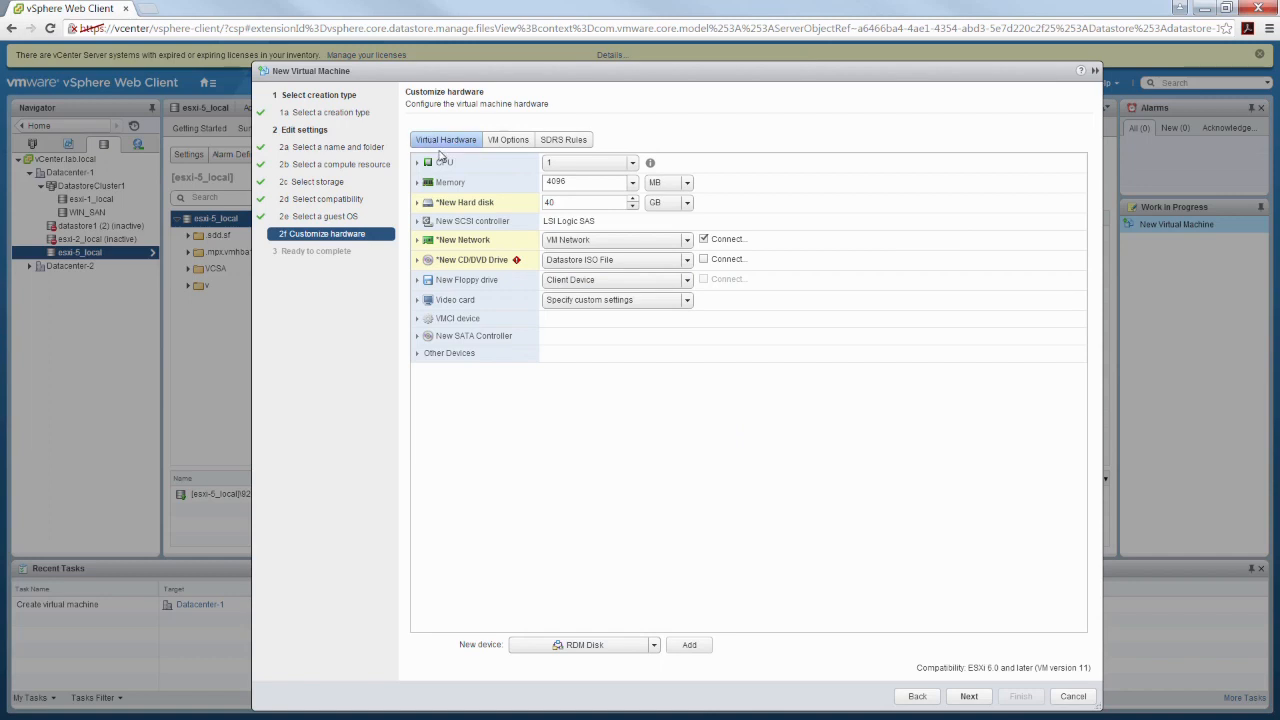
left_click(418, 163)
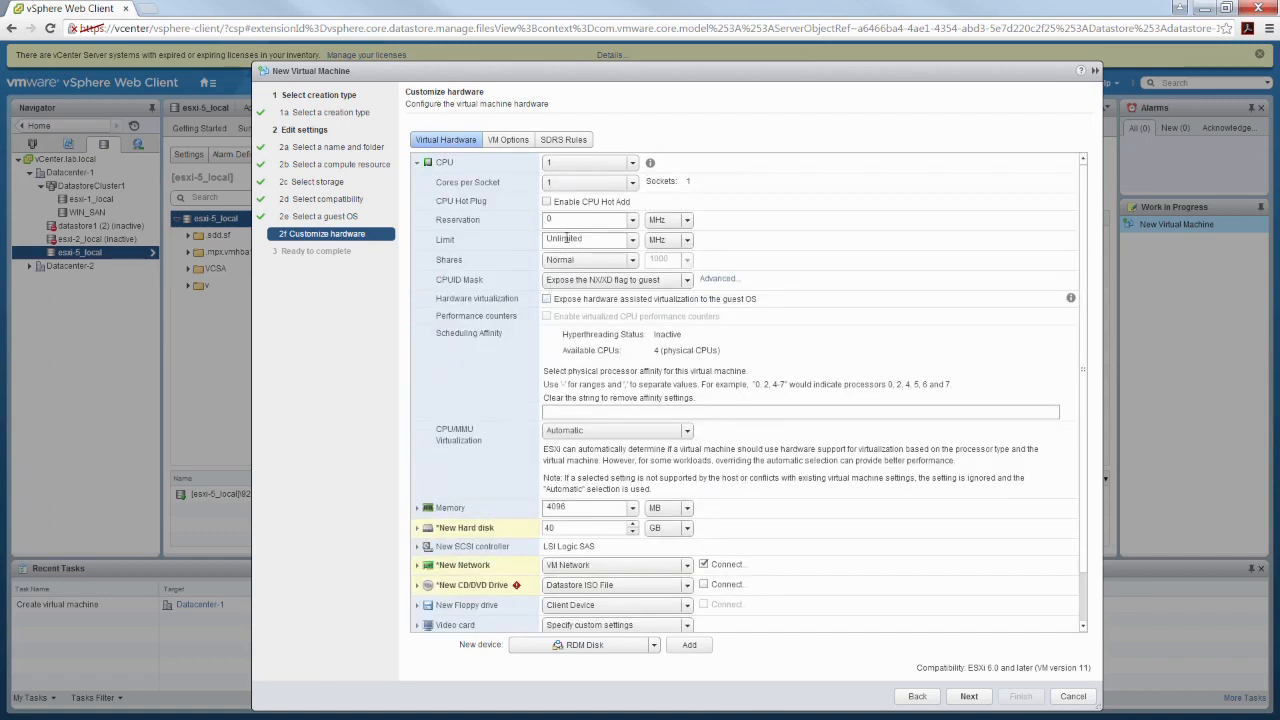
left_click(632, 164)
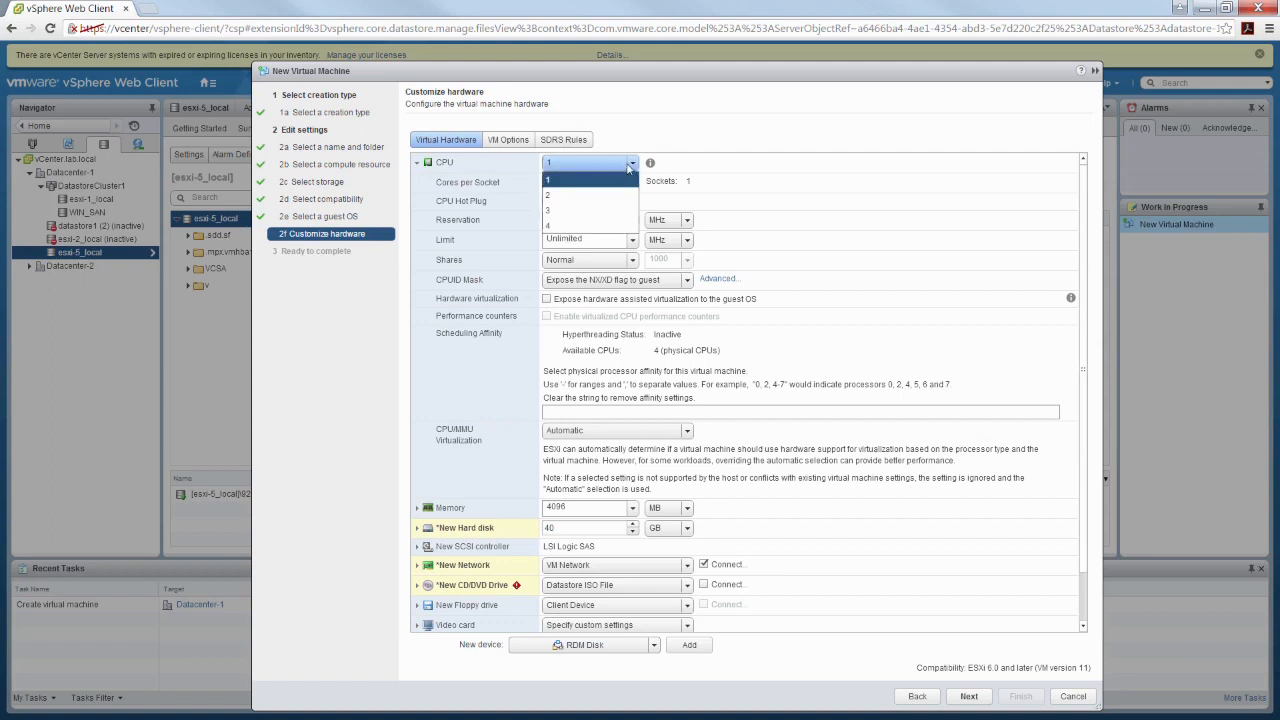
left_click(576, 195)
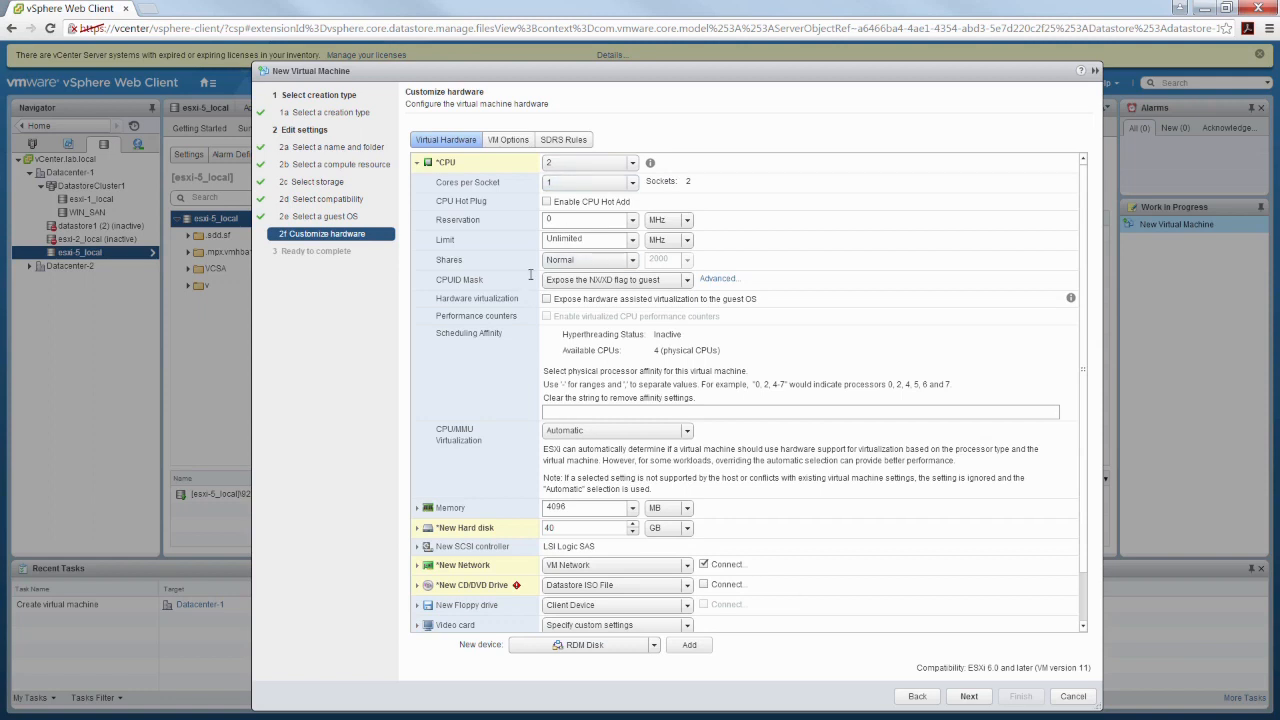
left_click(612, 183)
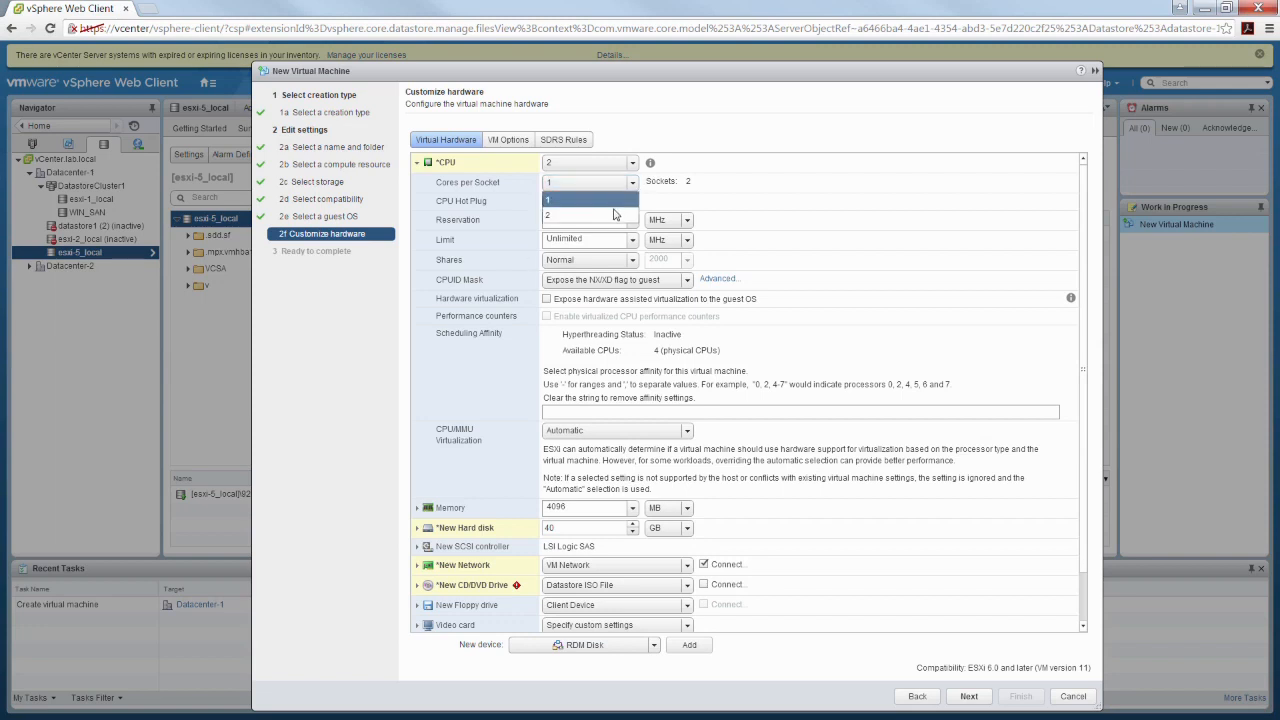
left_click(614, 214)
Set the virtual machine's CPU count to 4 with 4 cores per socket
left_click(633, 163)
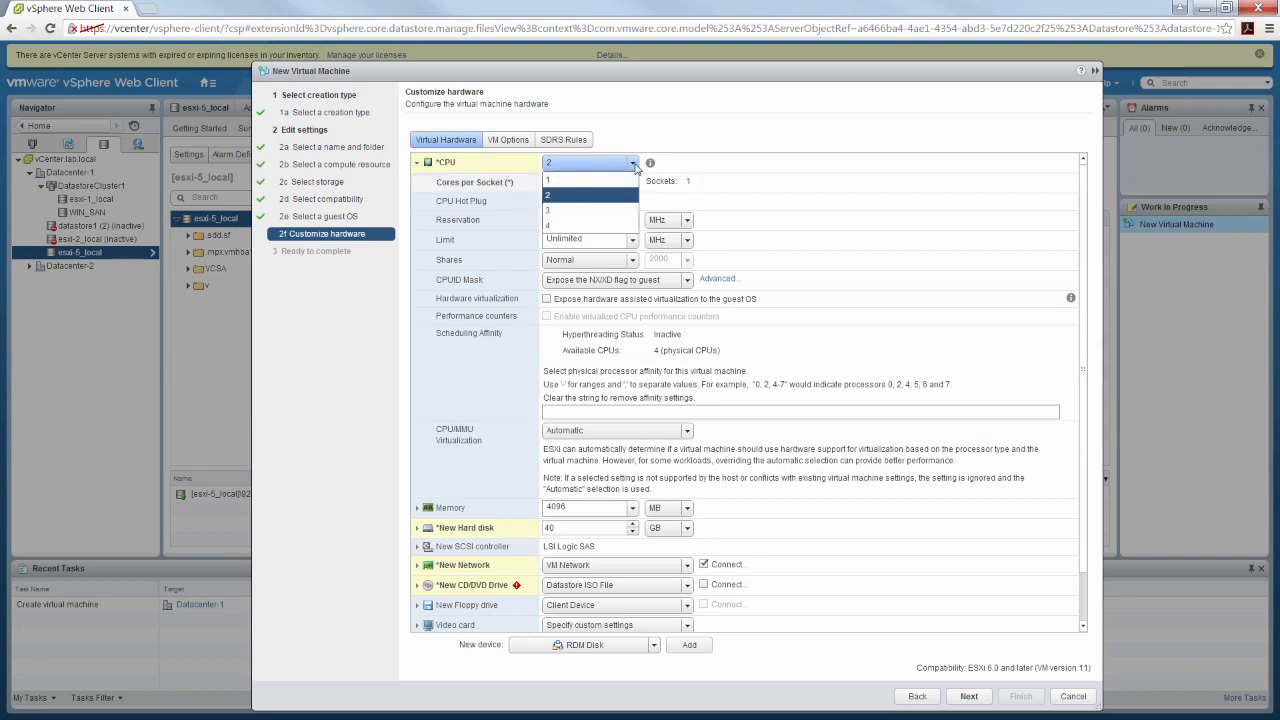
left_click(614, 226)
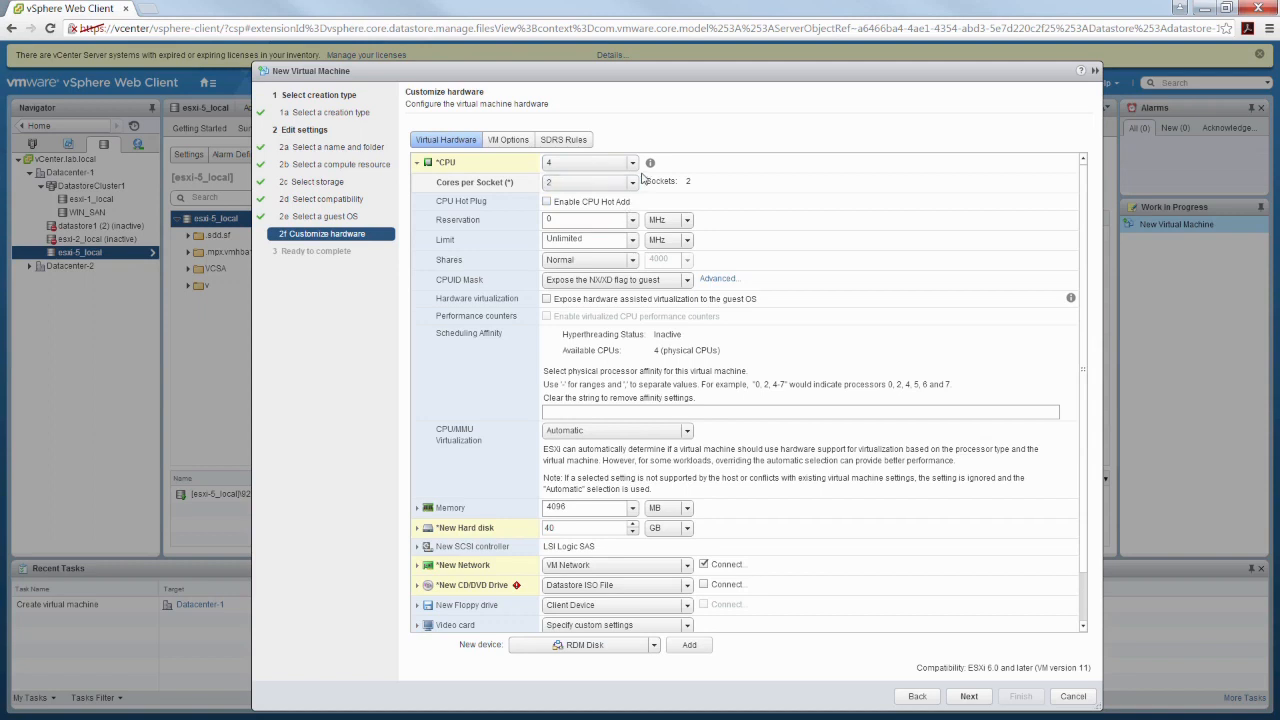
left_click(630, 182)
left_click(577, 230)
Set the CPU count back to 2 and the cores per socket to 2
left_click(633, 167)
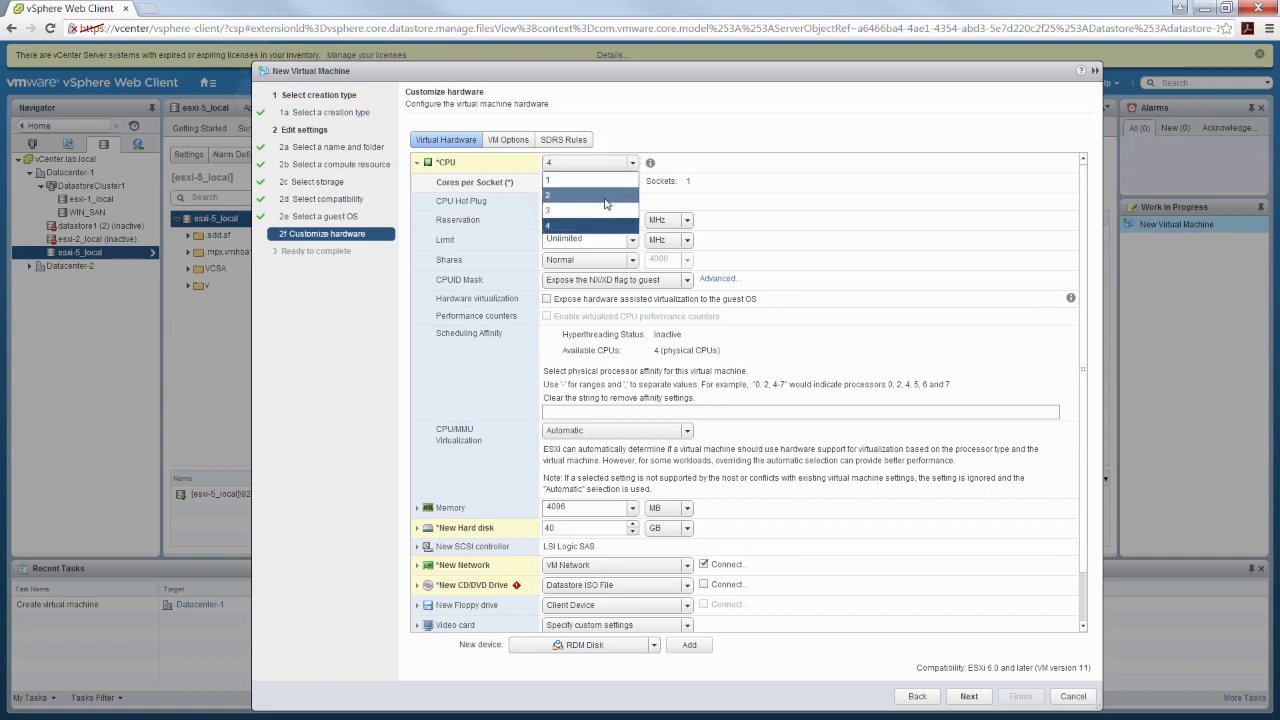
left_click(590, 200)
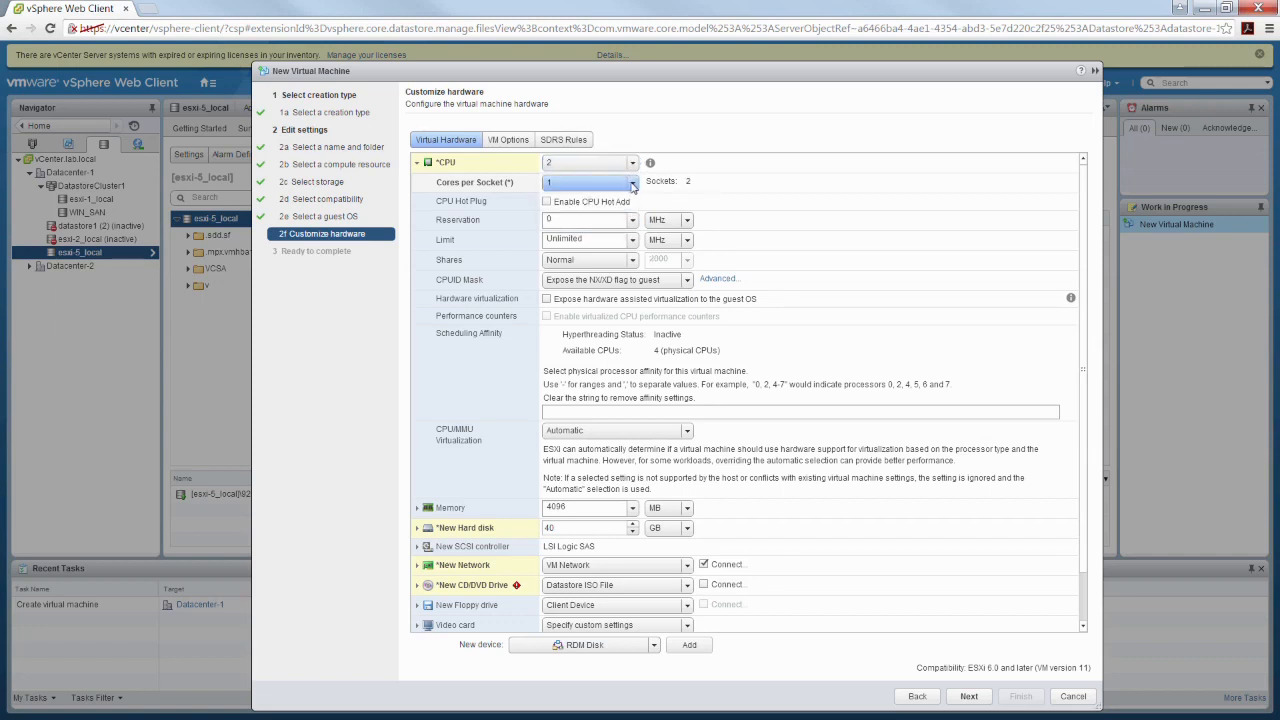
left_click(590, 183)
left_click(563, 216)
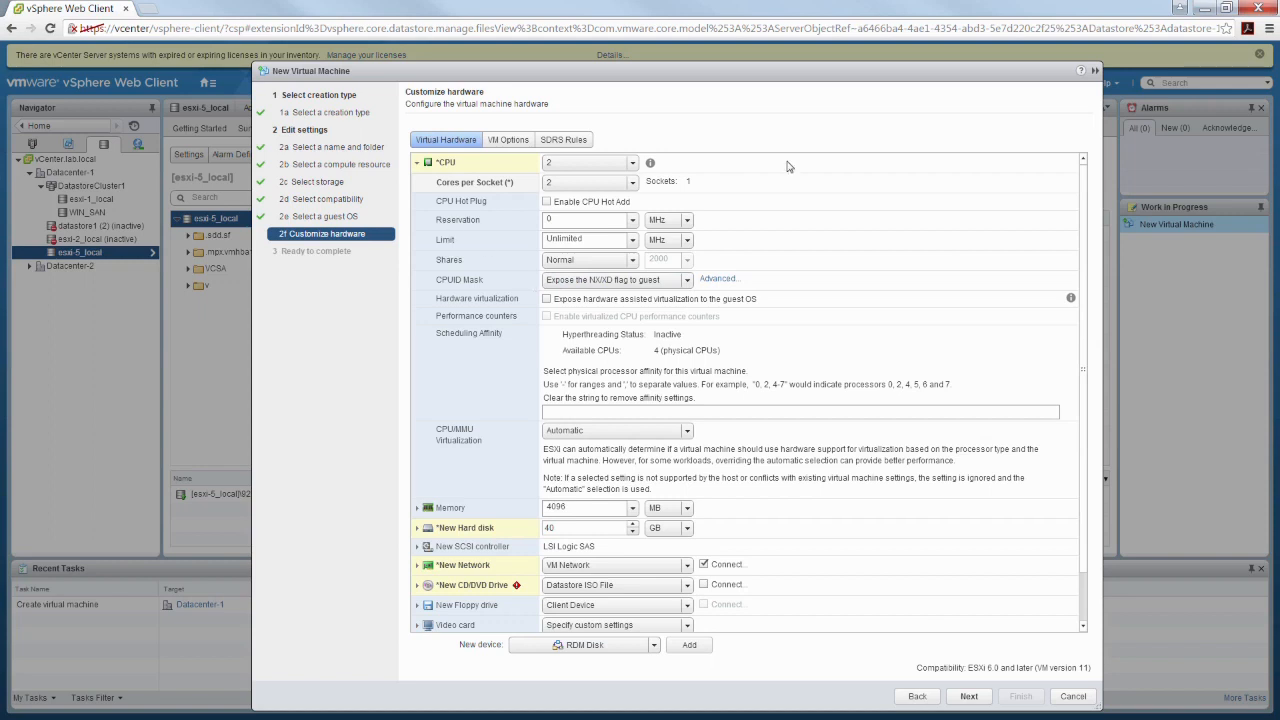
Review the available CPUID Mask and CPU/MMU Virtualization options, then collapse the CPU settings
left_click(686, 284)
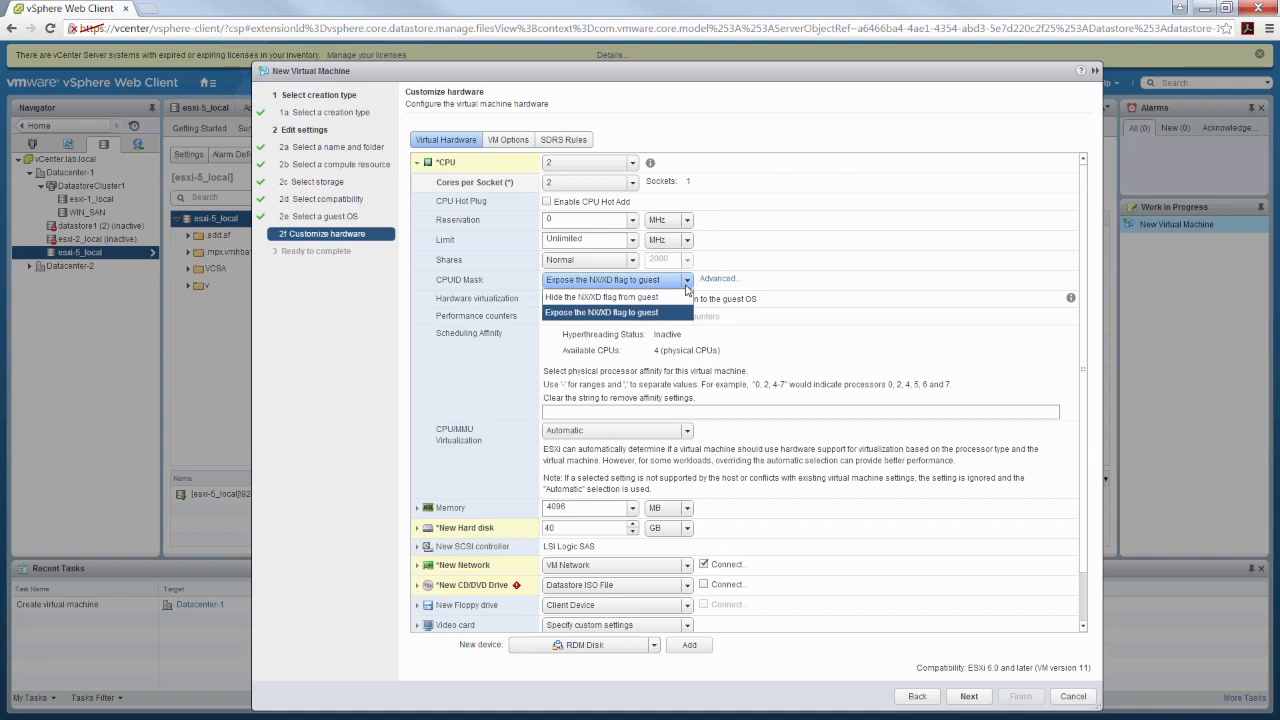
left_click(826, 222)
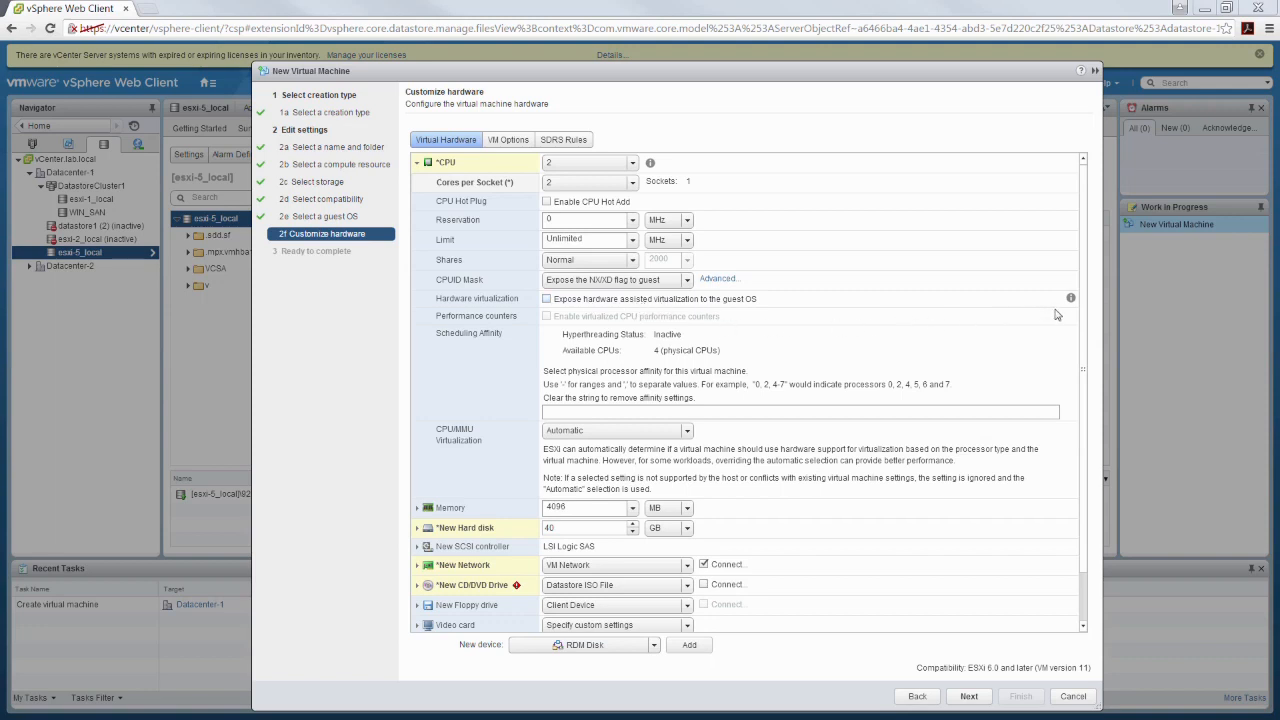
scroll(1082, 330, "down", 2)
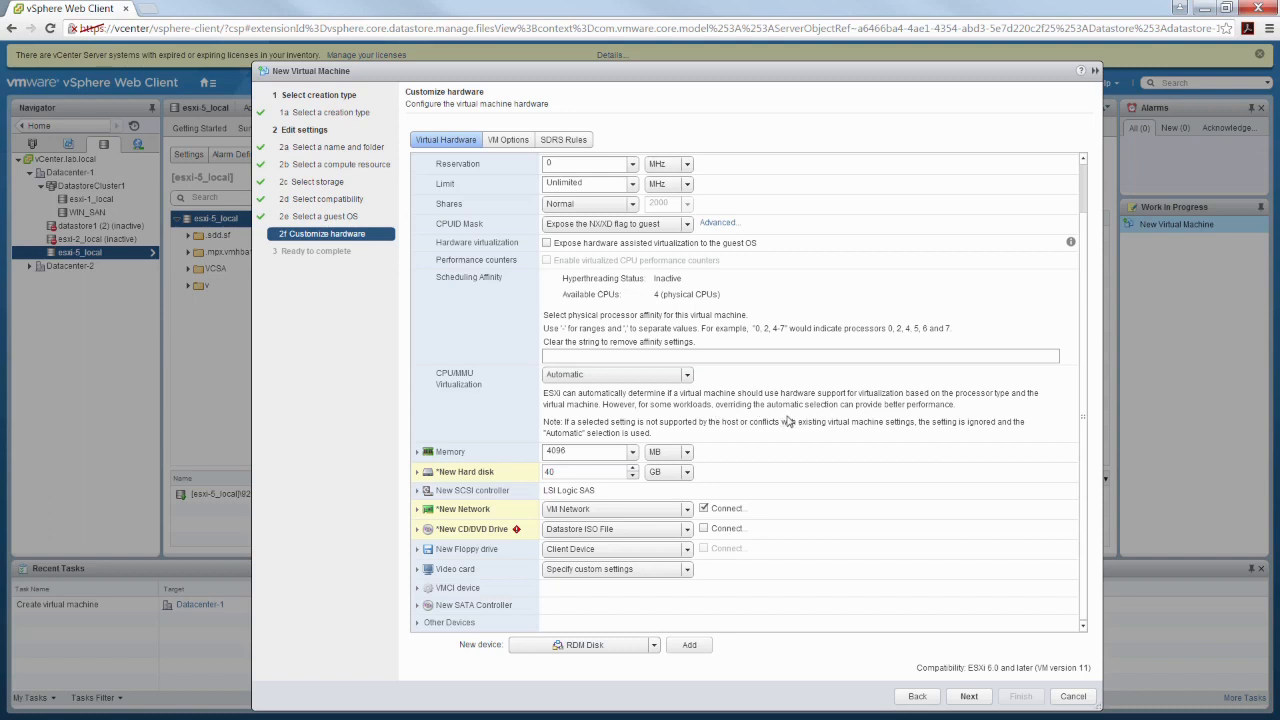
left_click(688, 374)
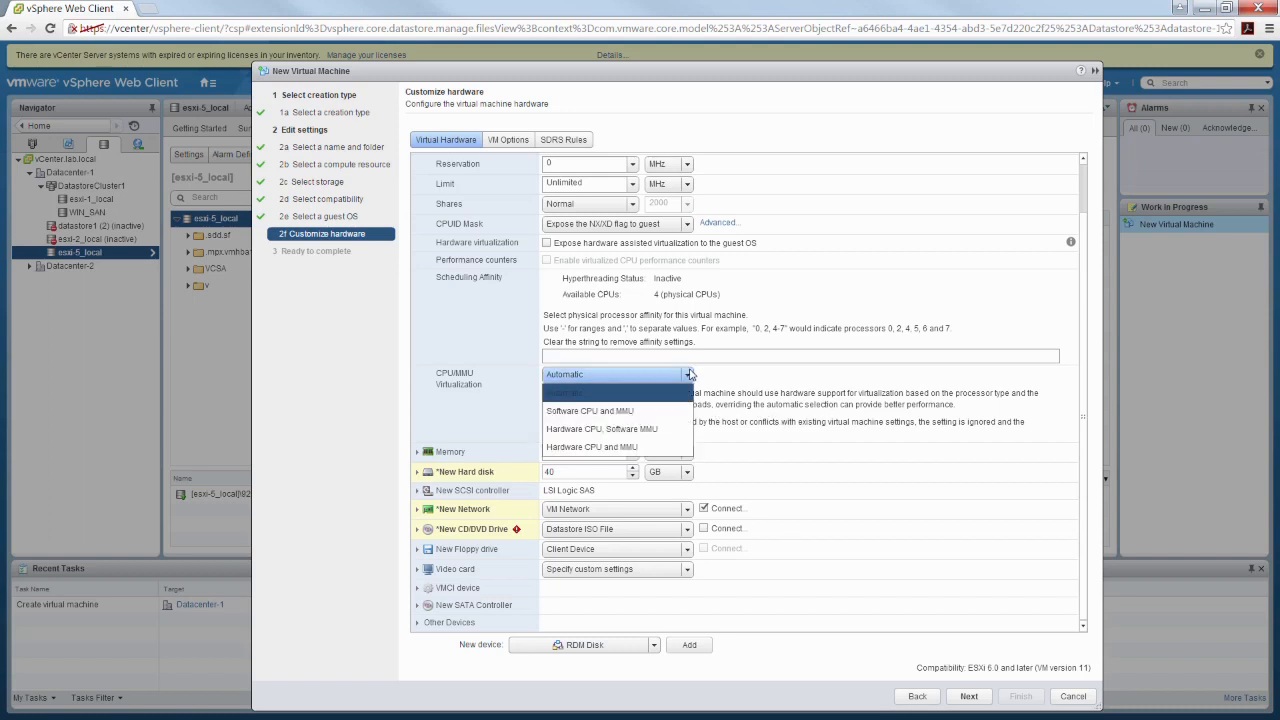
left_click(782, 405)
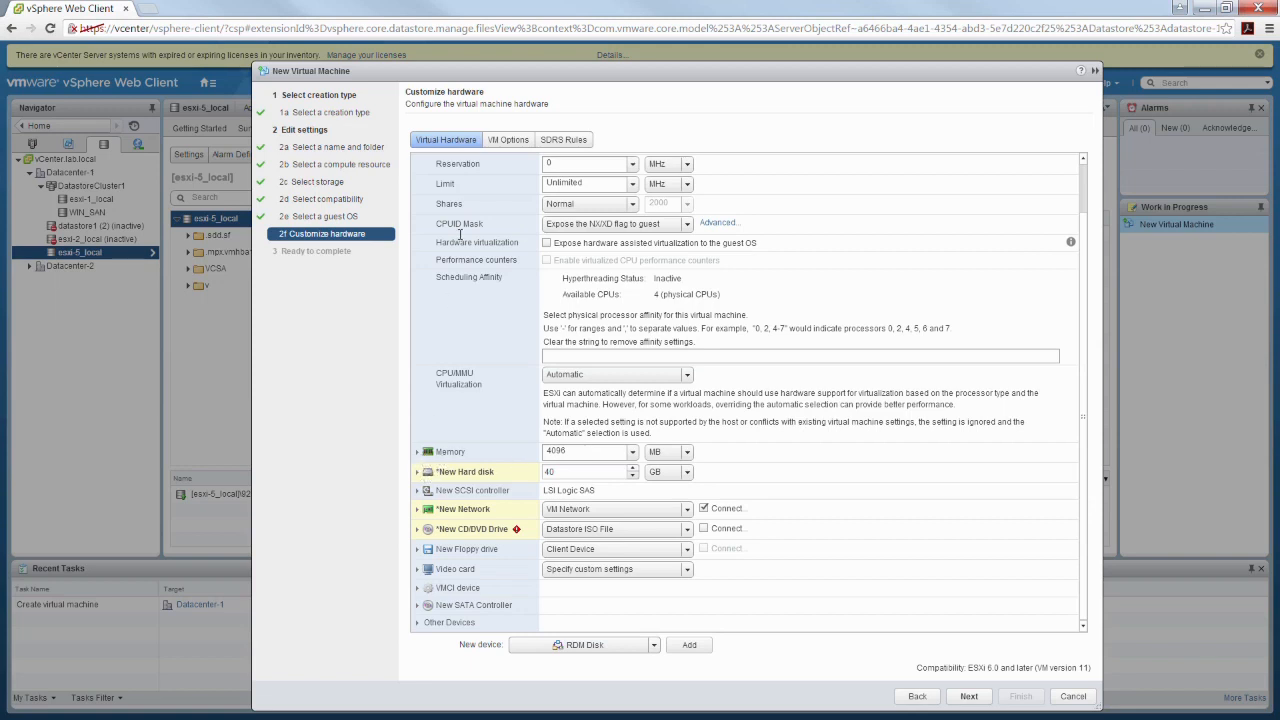
scroll(1080, 210, "up", 2)
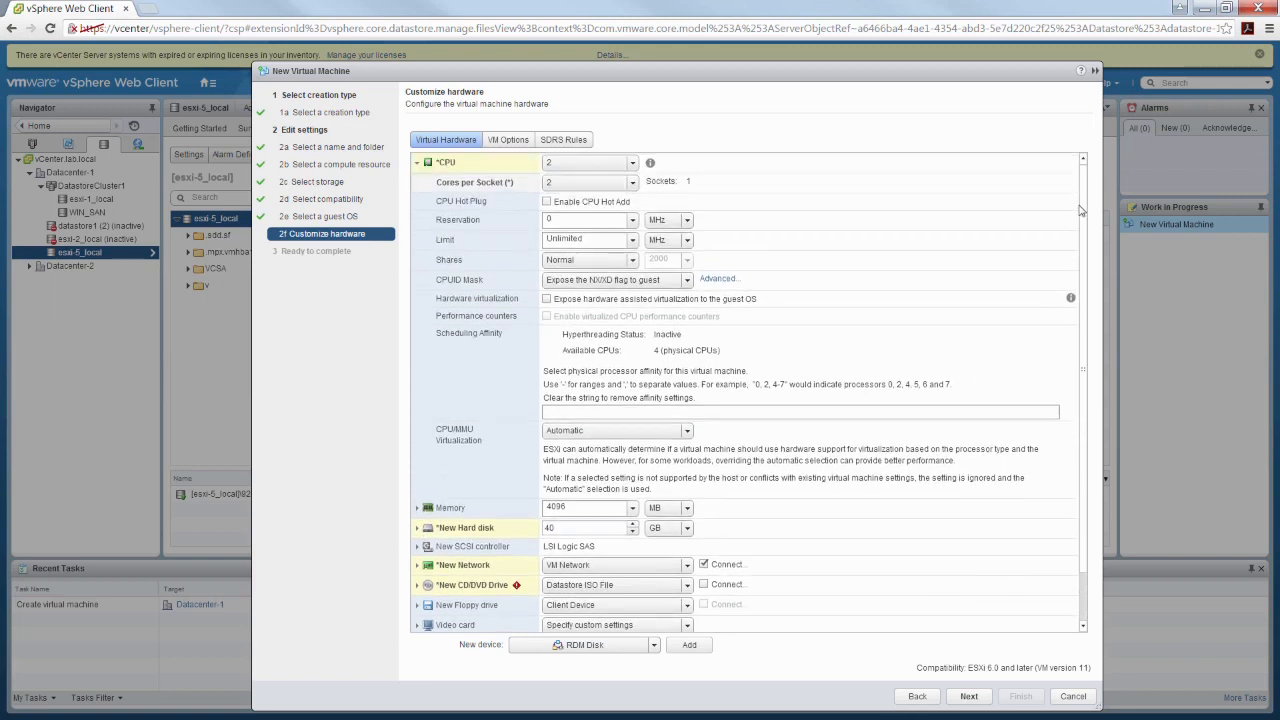
left_click(418, 163)
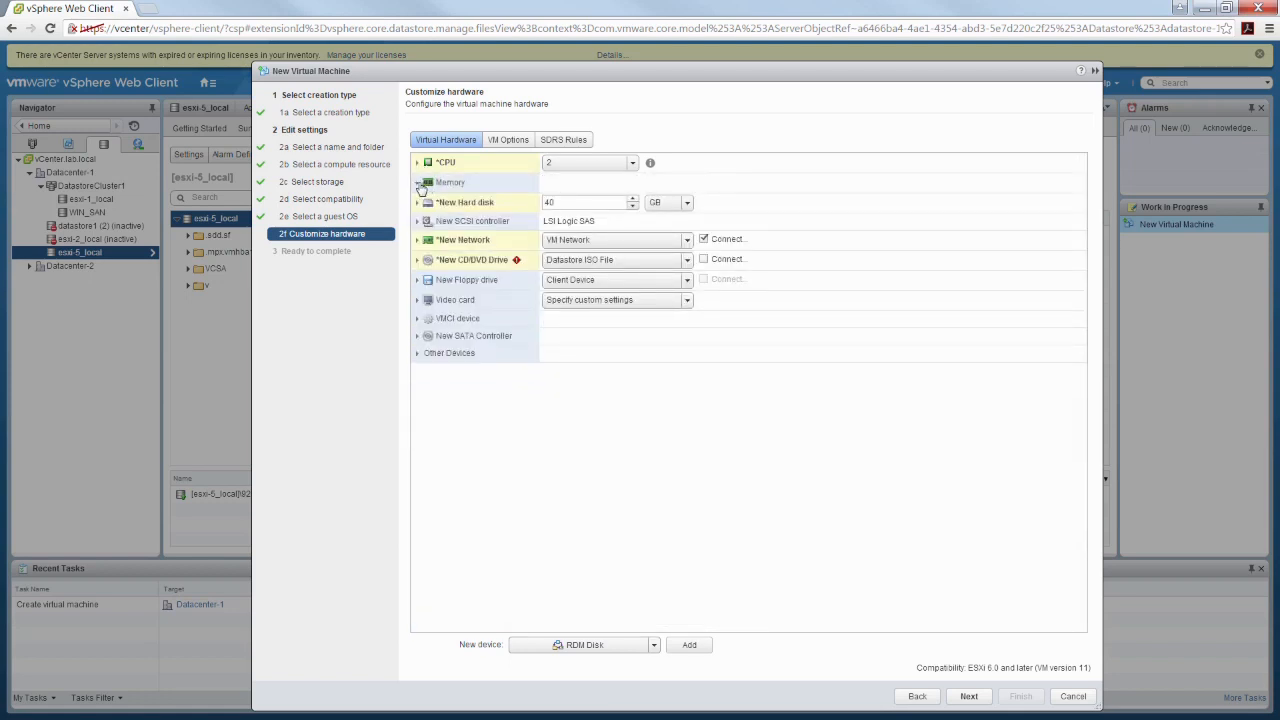
Set the virtual machine's RAM to 4 with GB as the unit, then collapse the memory settings
left_click(418, 182)
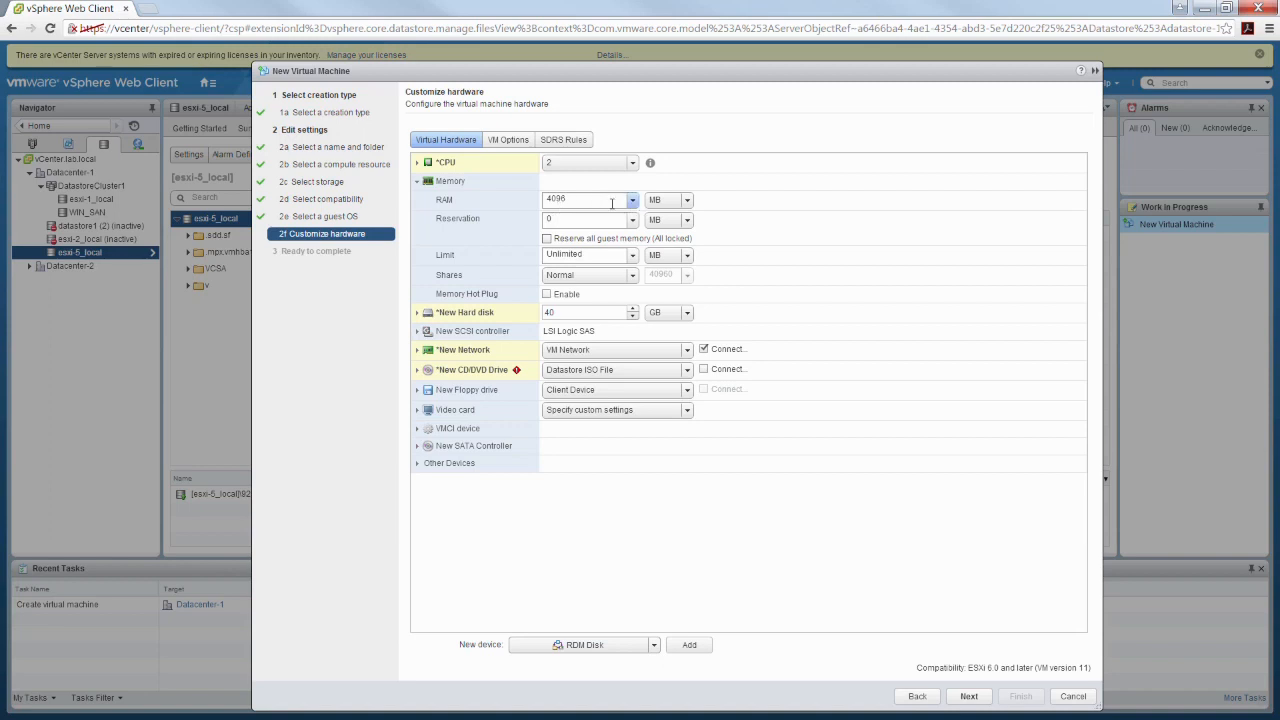
left_click(668, 200)
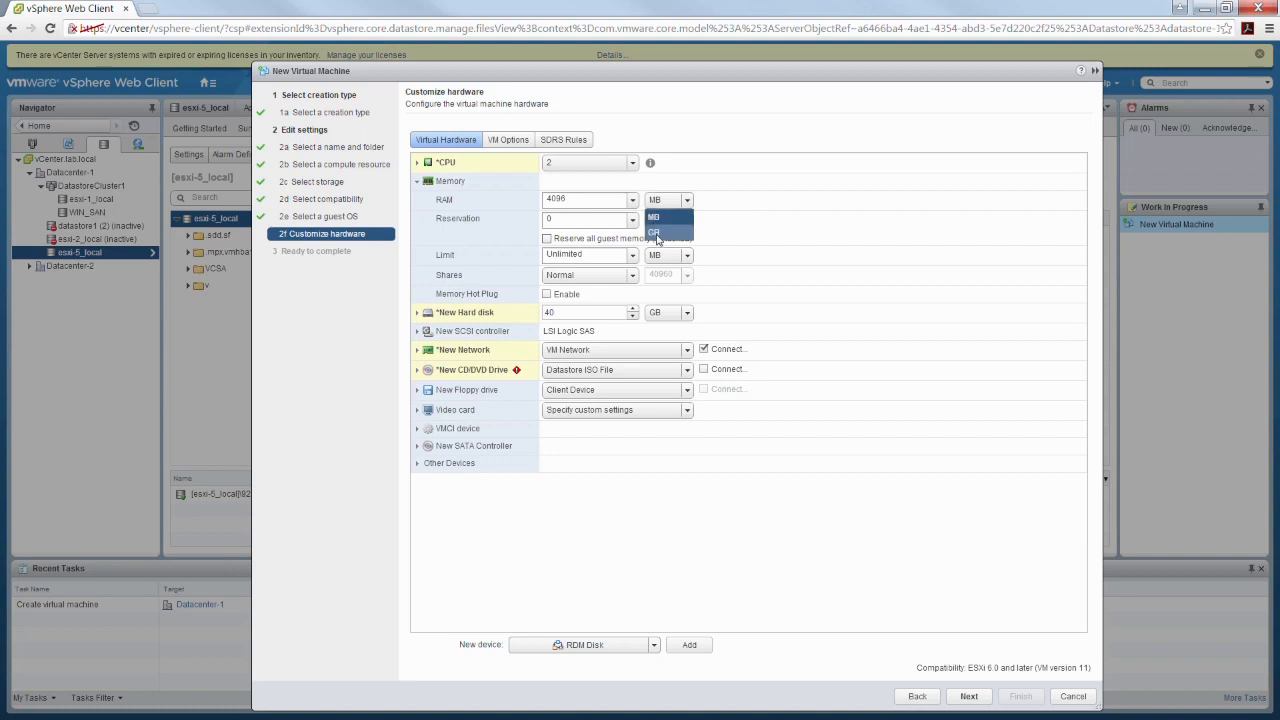
left_click(655, 232)
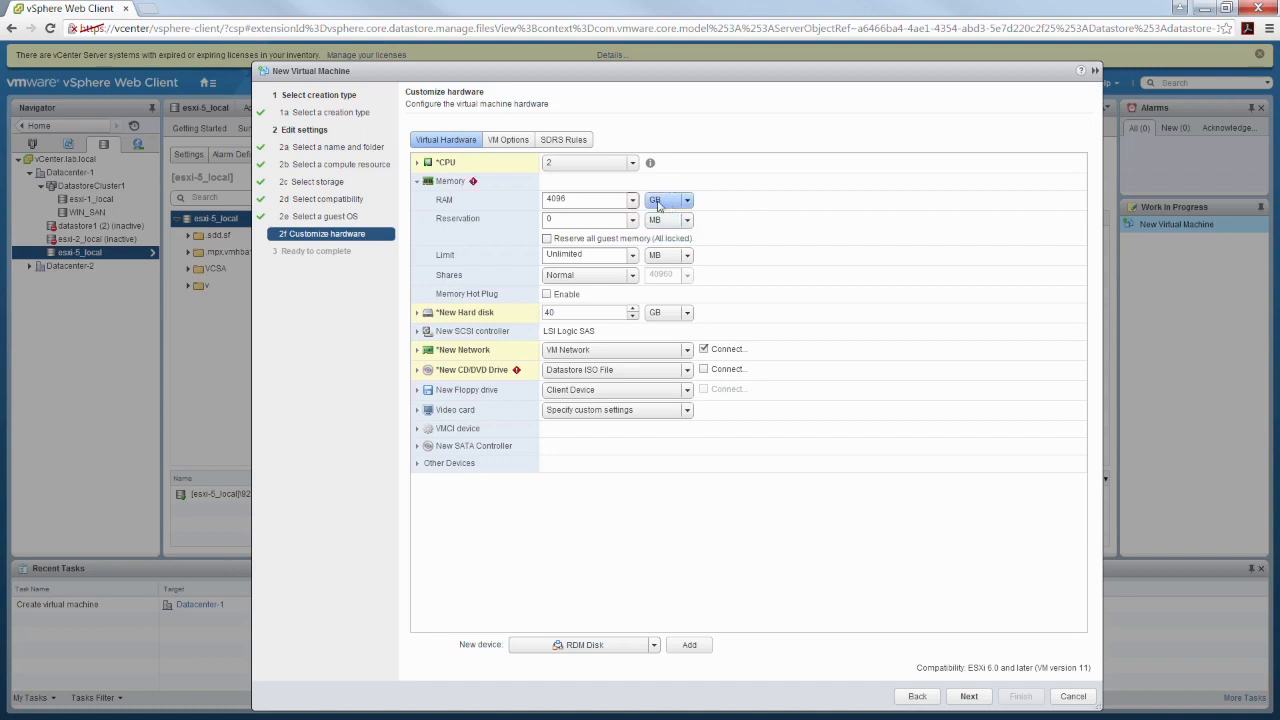
double_click(578, 199)
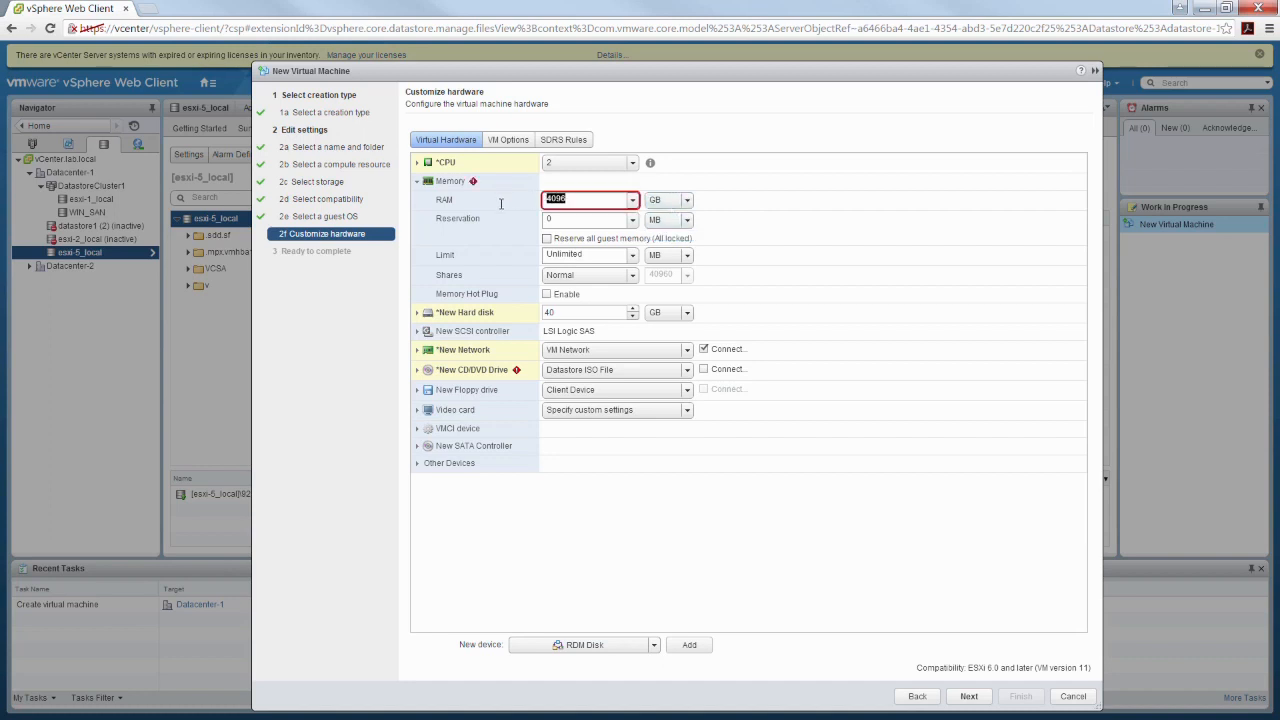
type("4")
left_click(419, 186)
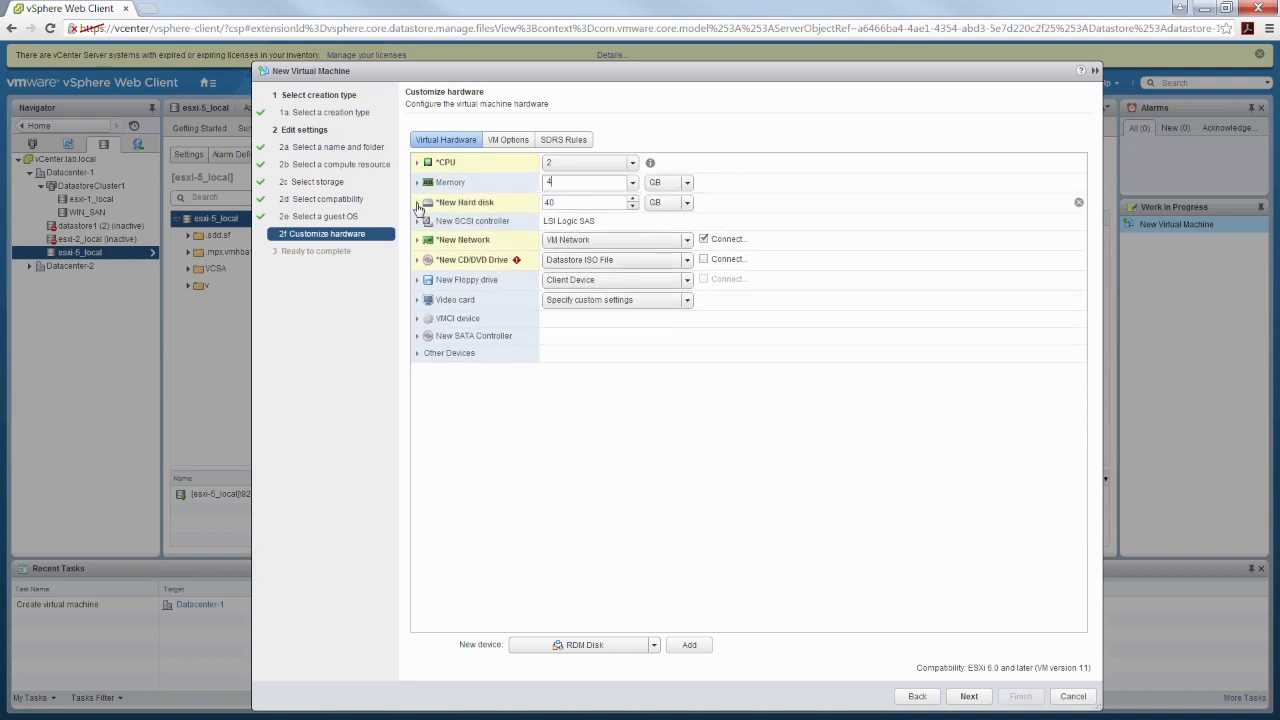
Expand the new hard disk's settings, check its maximum size and location options, and set disk provisioning to Thin provision
left_click(418, 203)
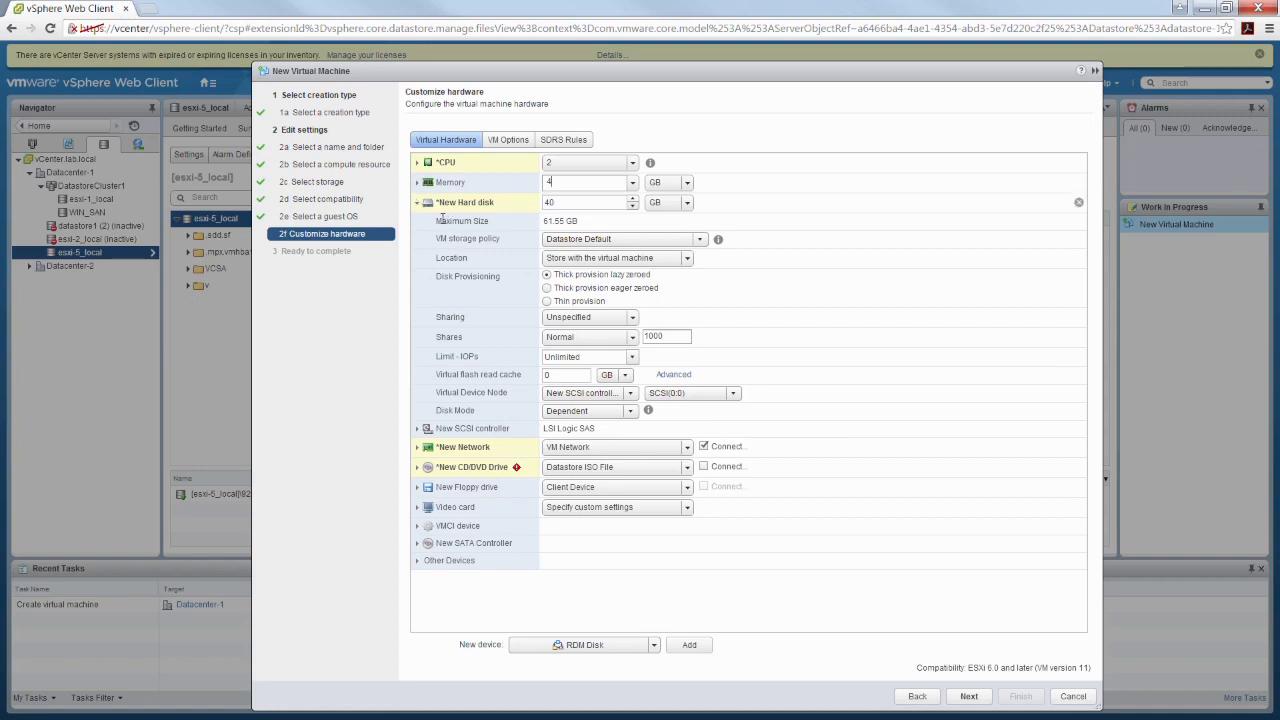
left_click_drag(442, 217, 520, 226)
left_click(537, 229)
left_click(686, 259)
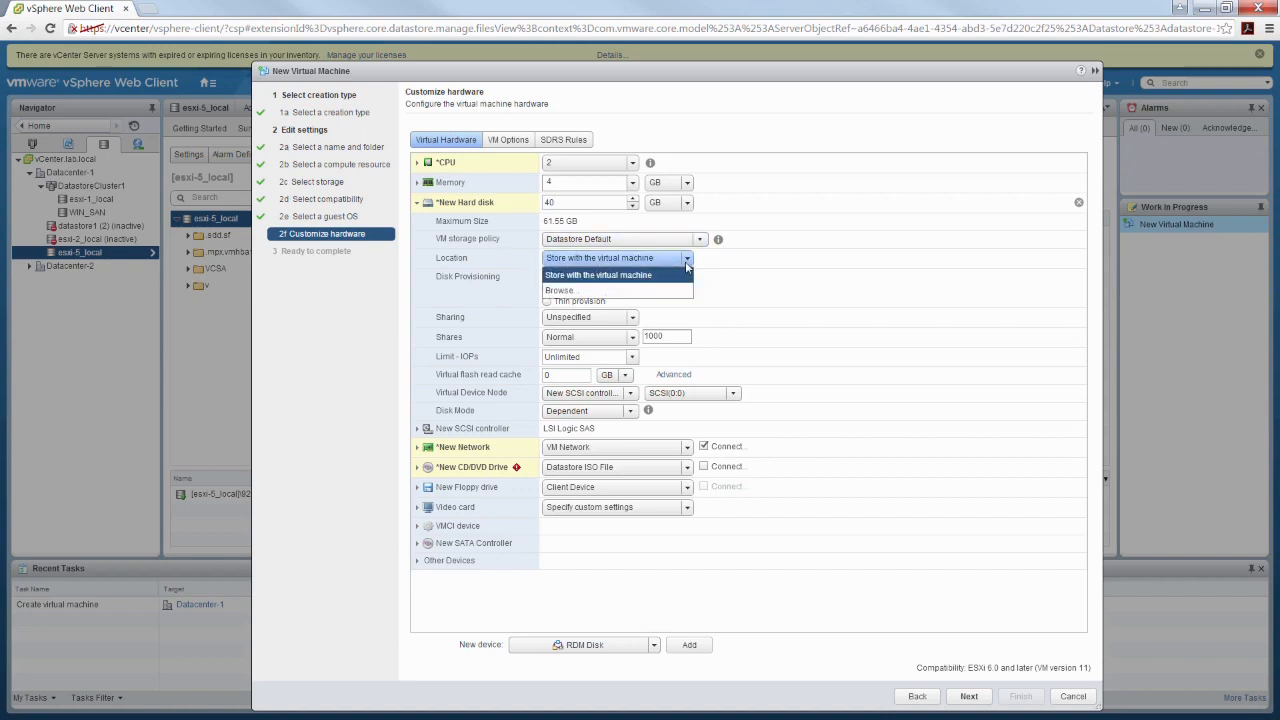
left_click(868, 270)
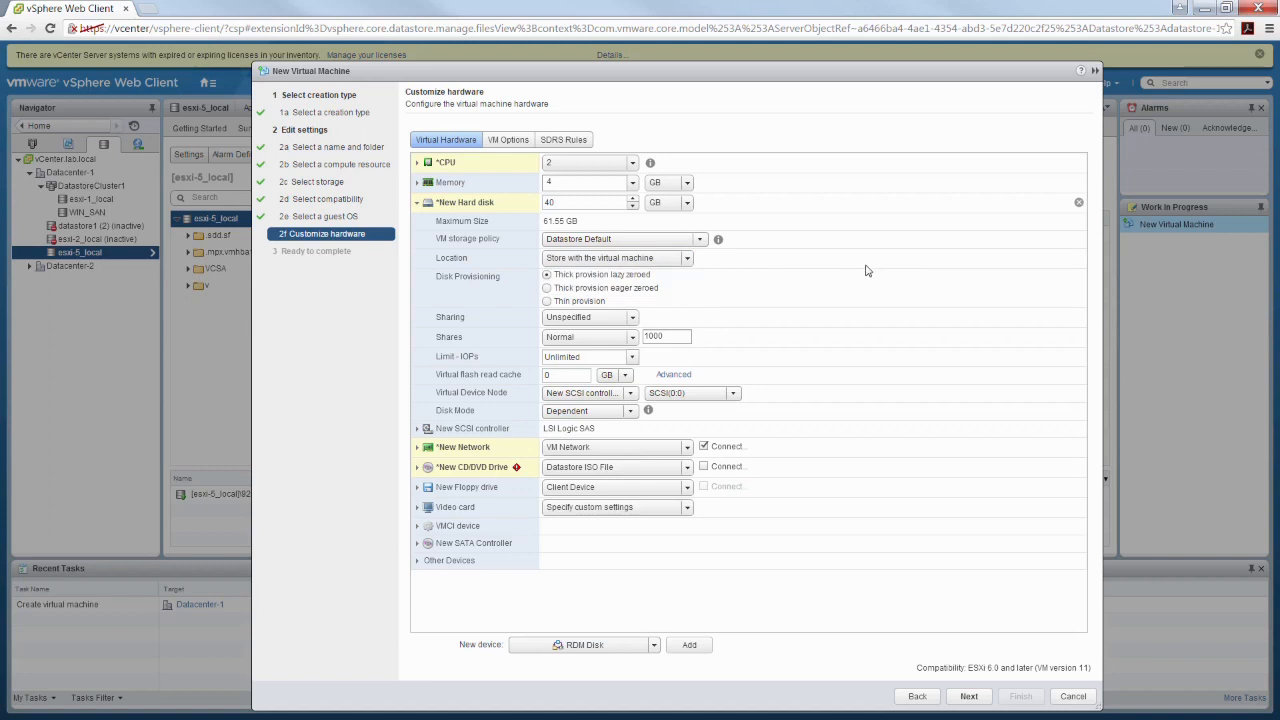
left_click(686, 259)
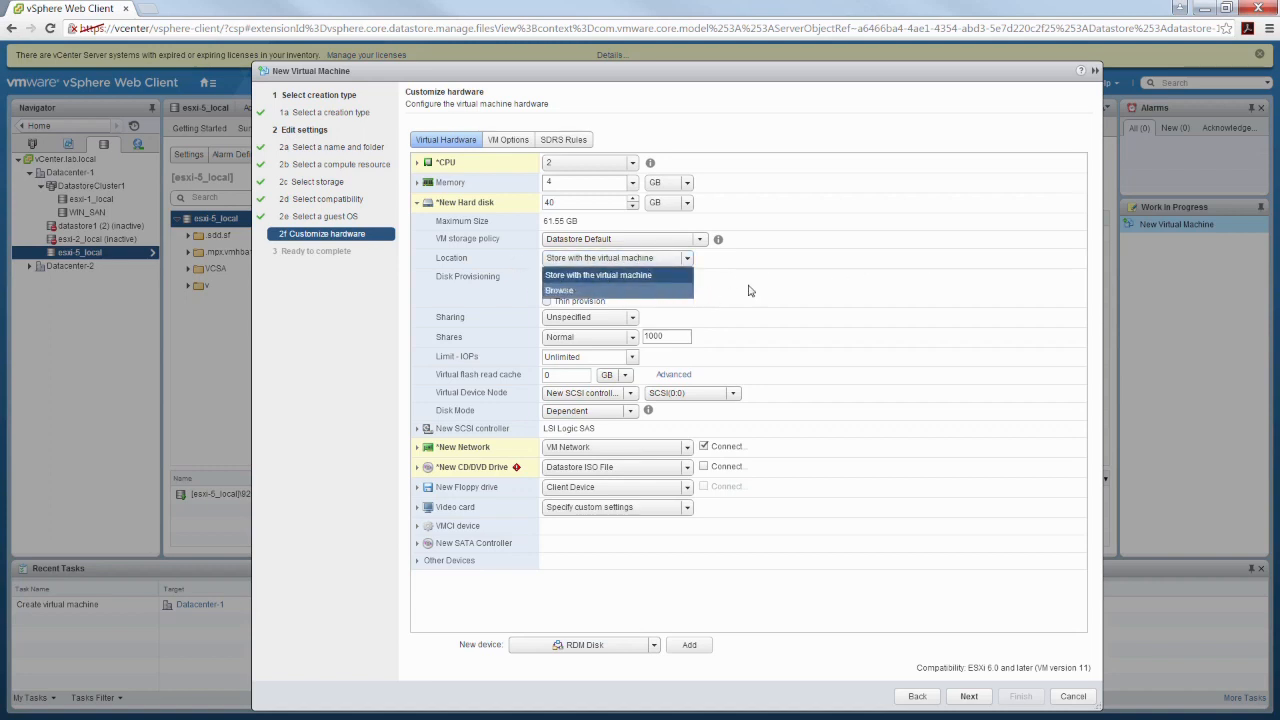
left_click(886, 266)
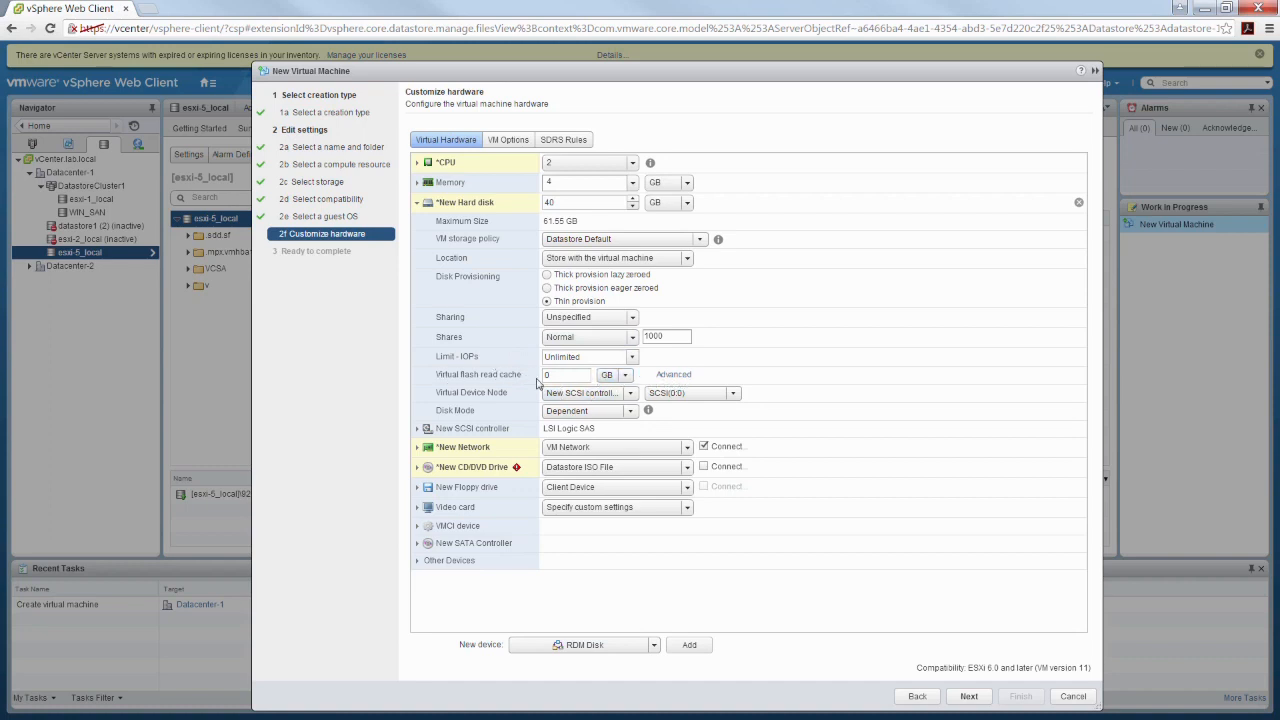
Examine the hard disk's Virtual Flash Read Cache settings, Disk Mode options and help, and Virtual Device Node, then collapse the disk settings
left_click(678, 377)
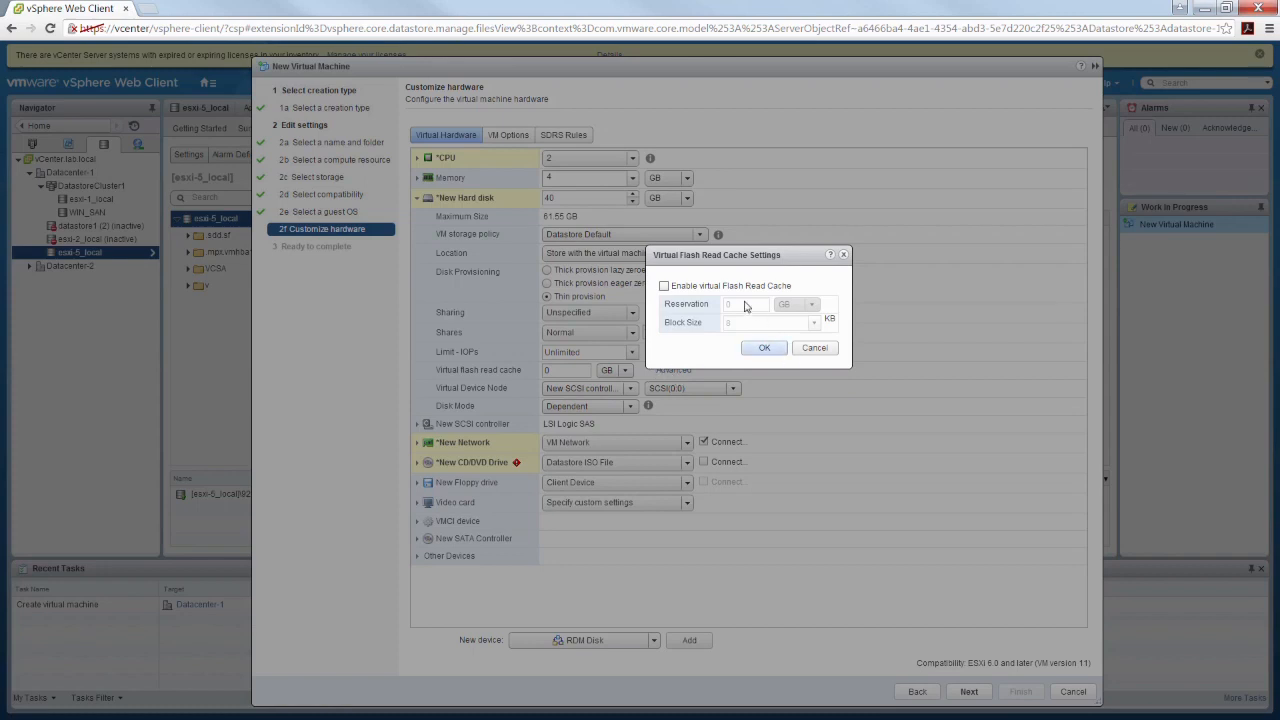
left_click(815, 349)
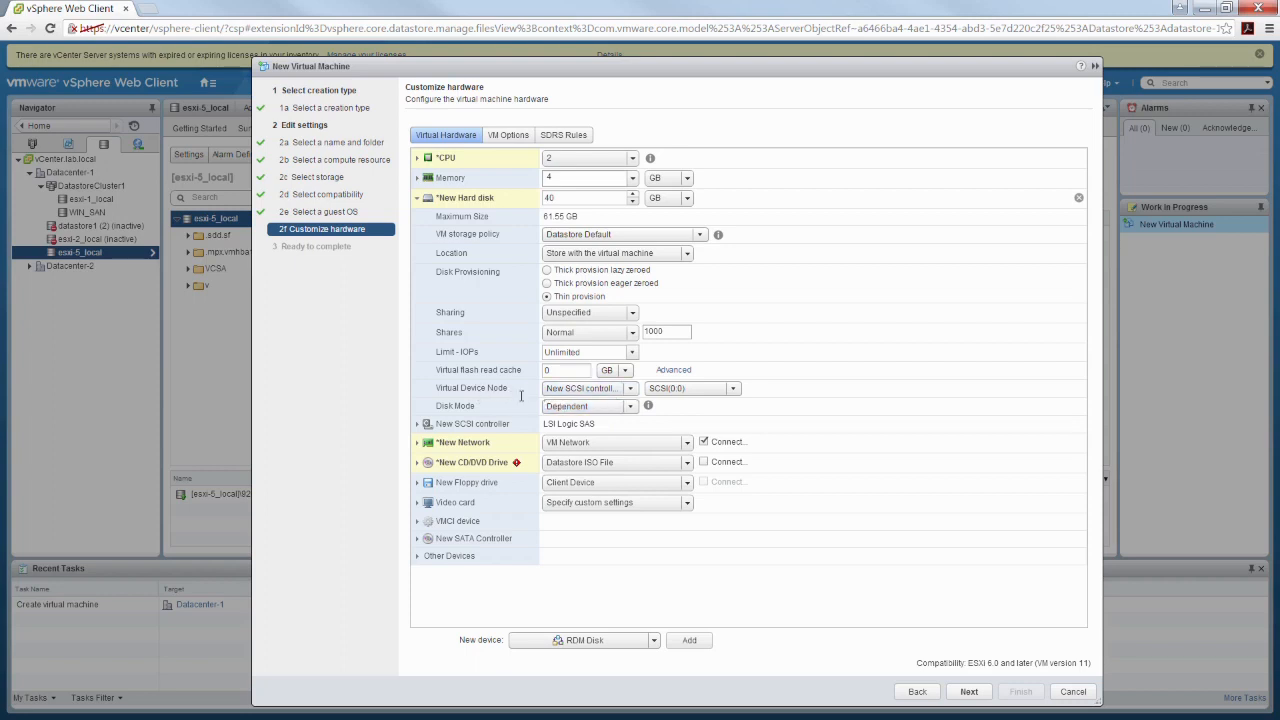
left_click(631, 406)
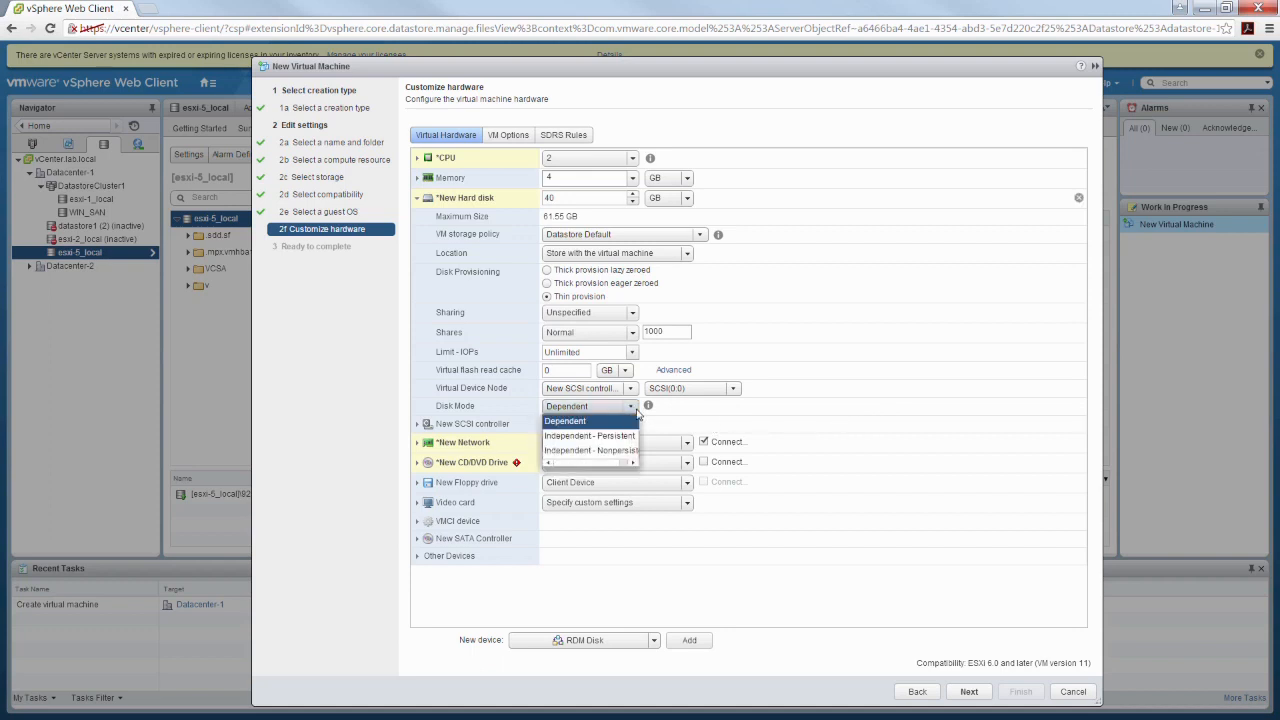
left_click(697, 417)
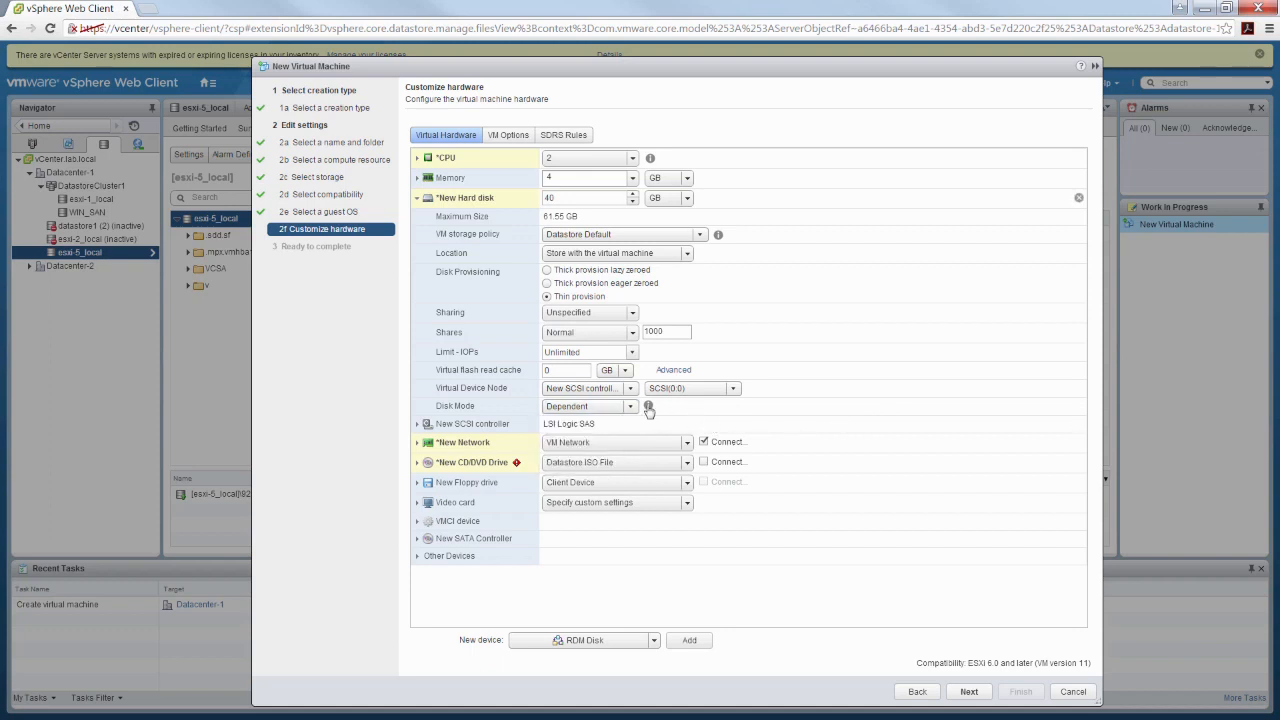
left_click(648, 405)
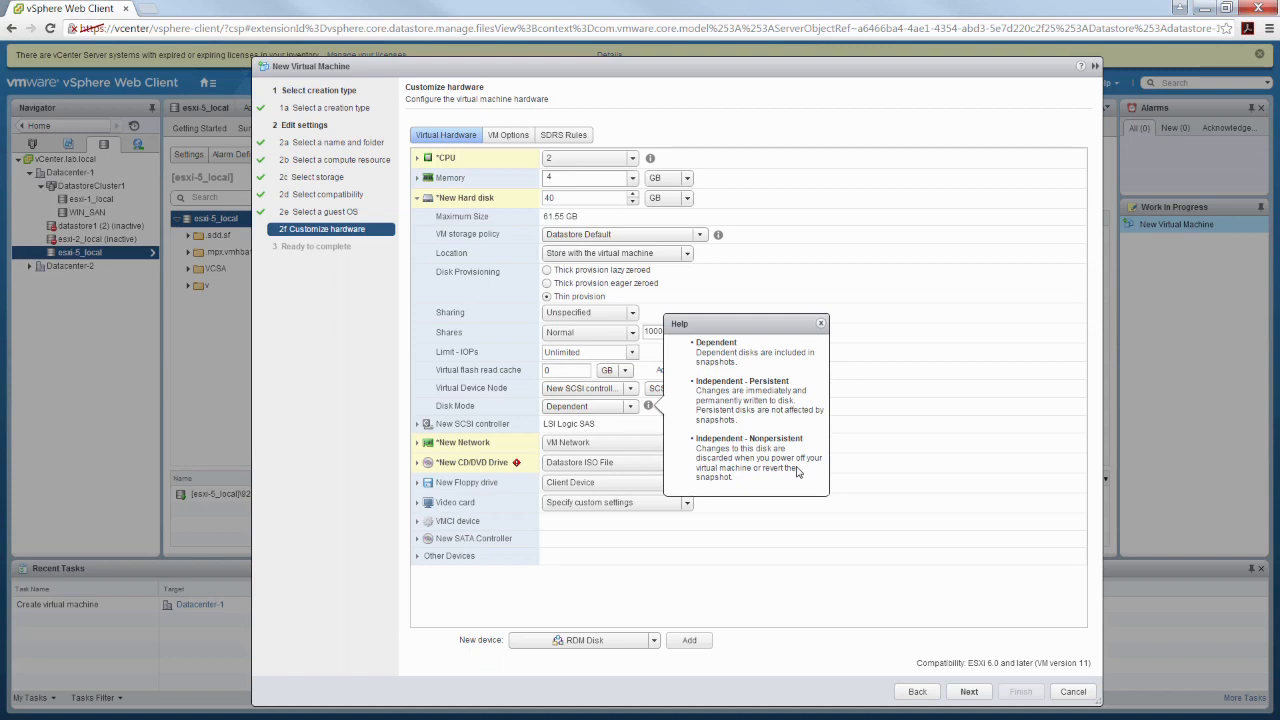
left_click(822, 325)
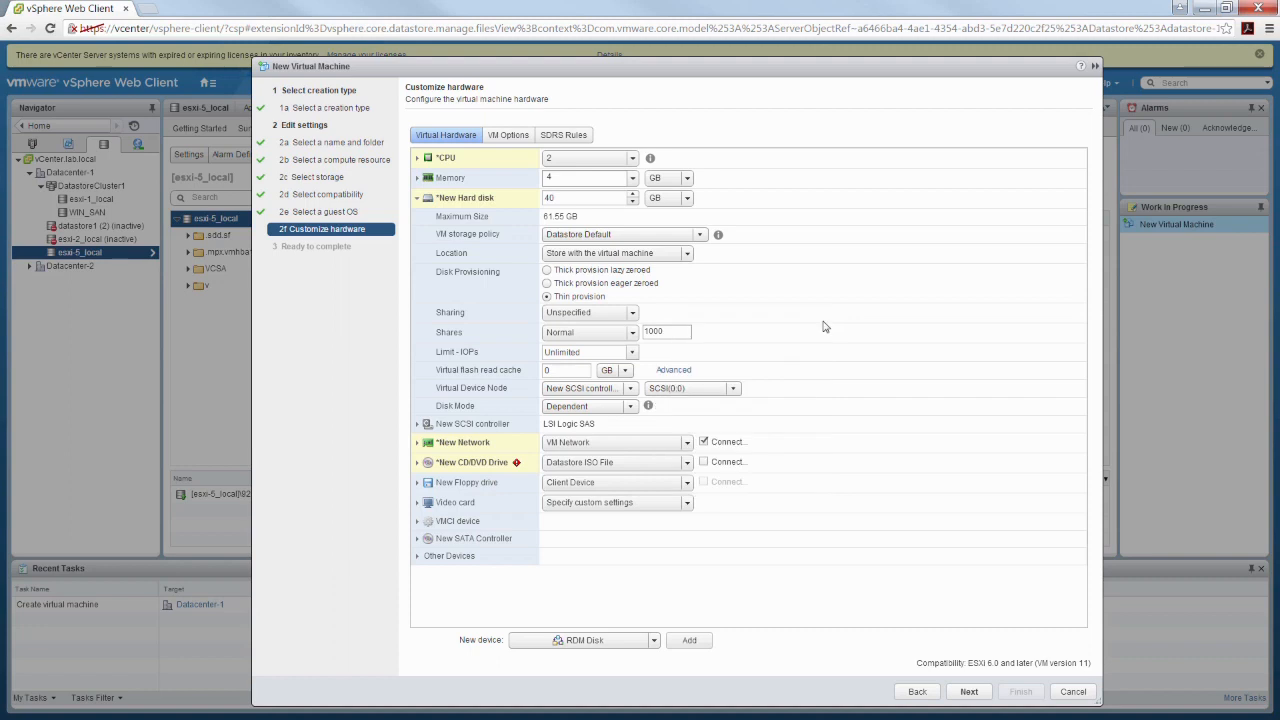
left_click(630, 390)
left_click(416, 198)
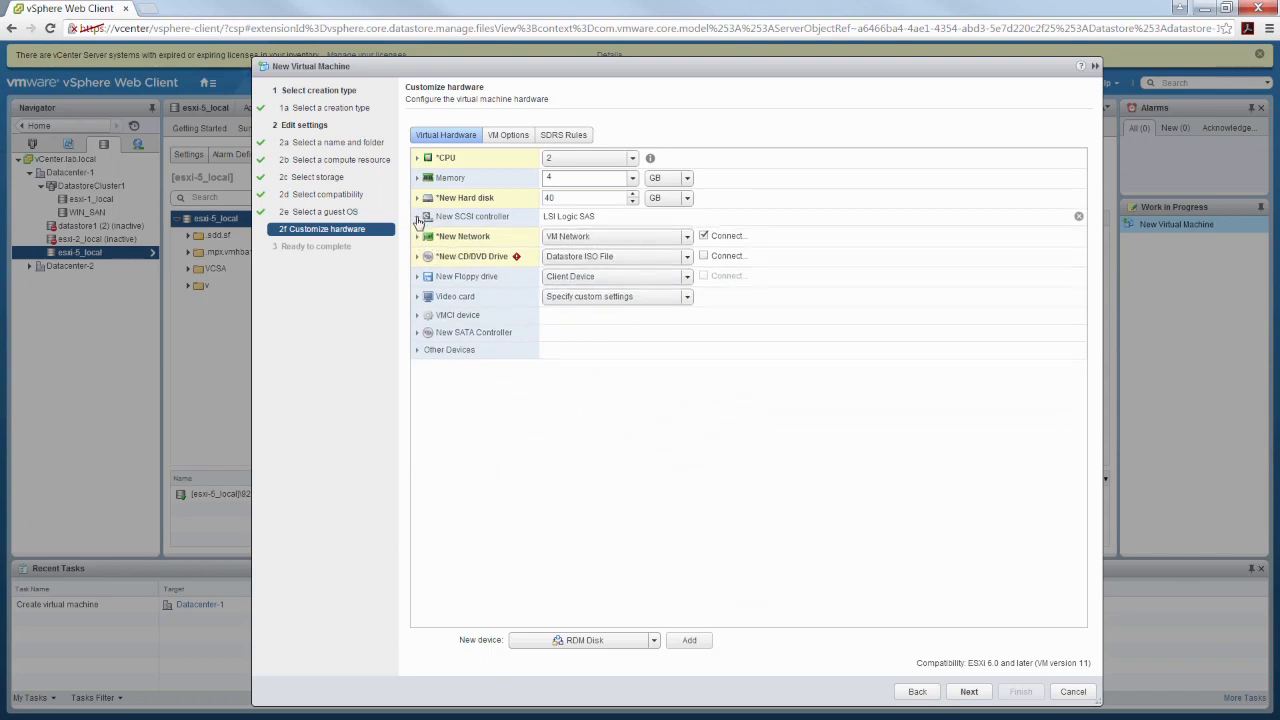
Review the new SCSI controller's bus sharing setting and available controller types, then collapse its settings
left_click(418, 218)
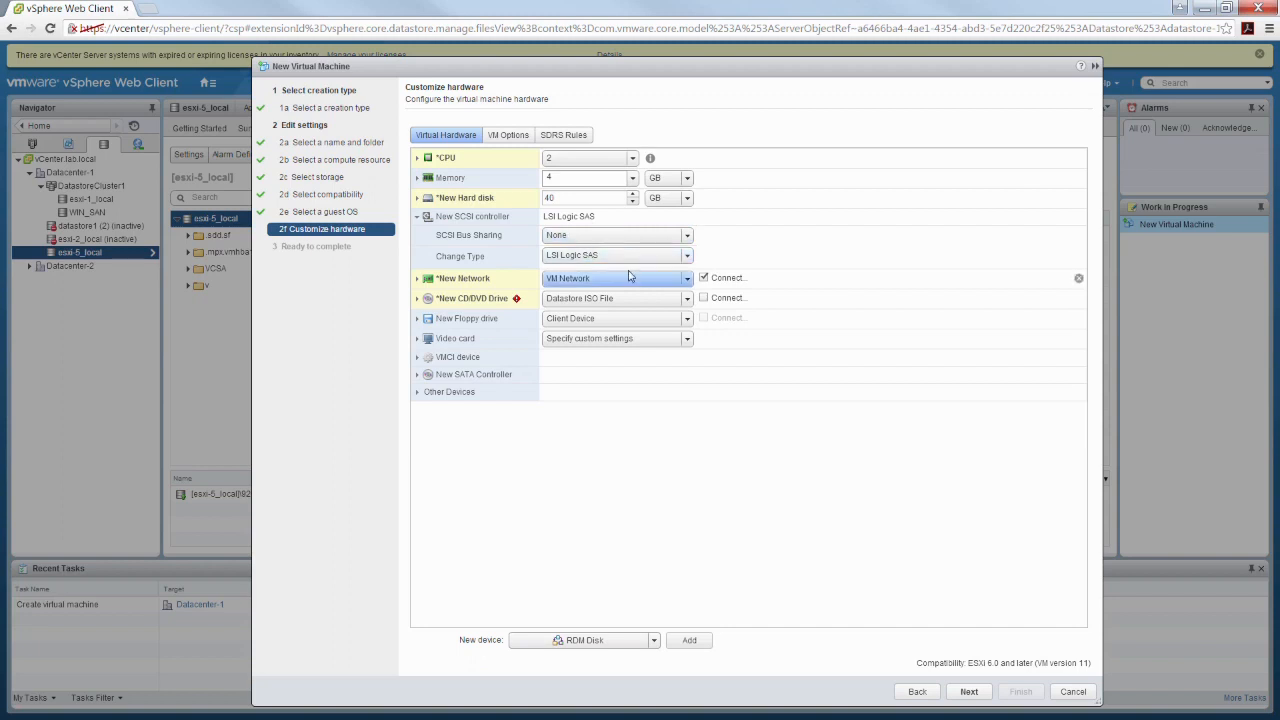
left_click(598, 256)
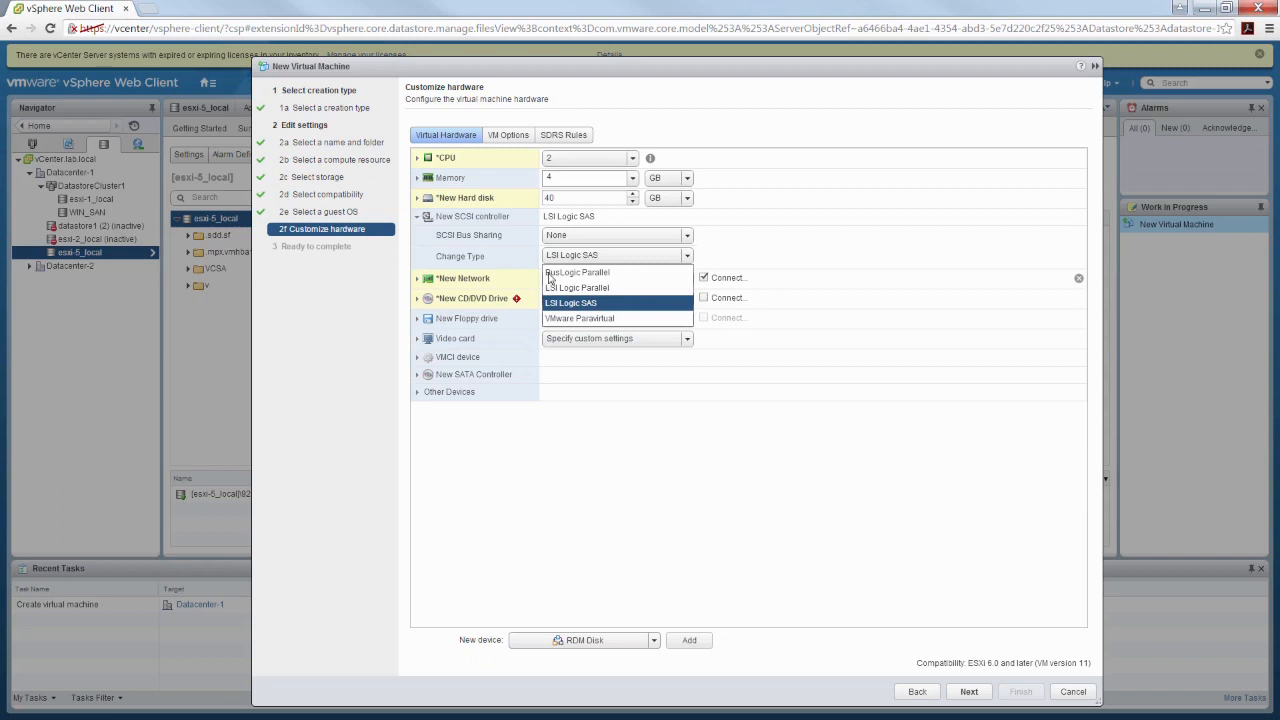
left_click(619, 484)
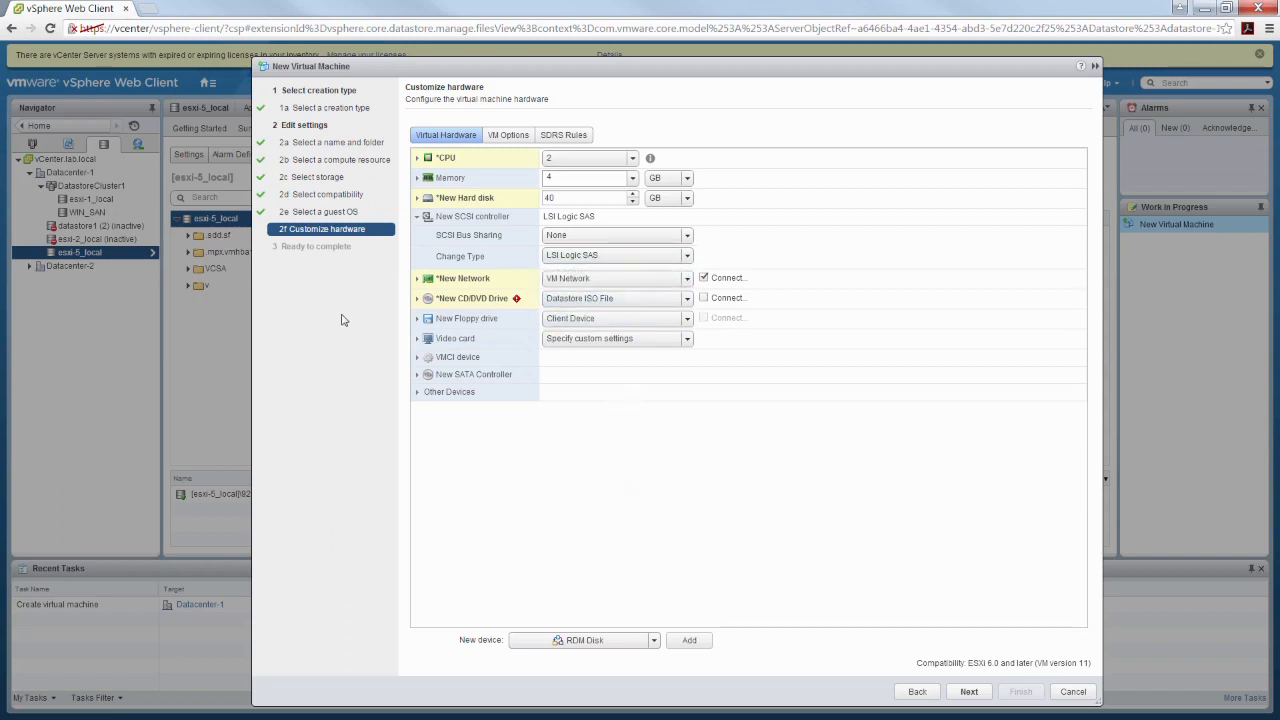
left_click(416, 217)
Expand the new network's settings and review the available adapter types and network choices
left_click(418, 238)
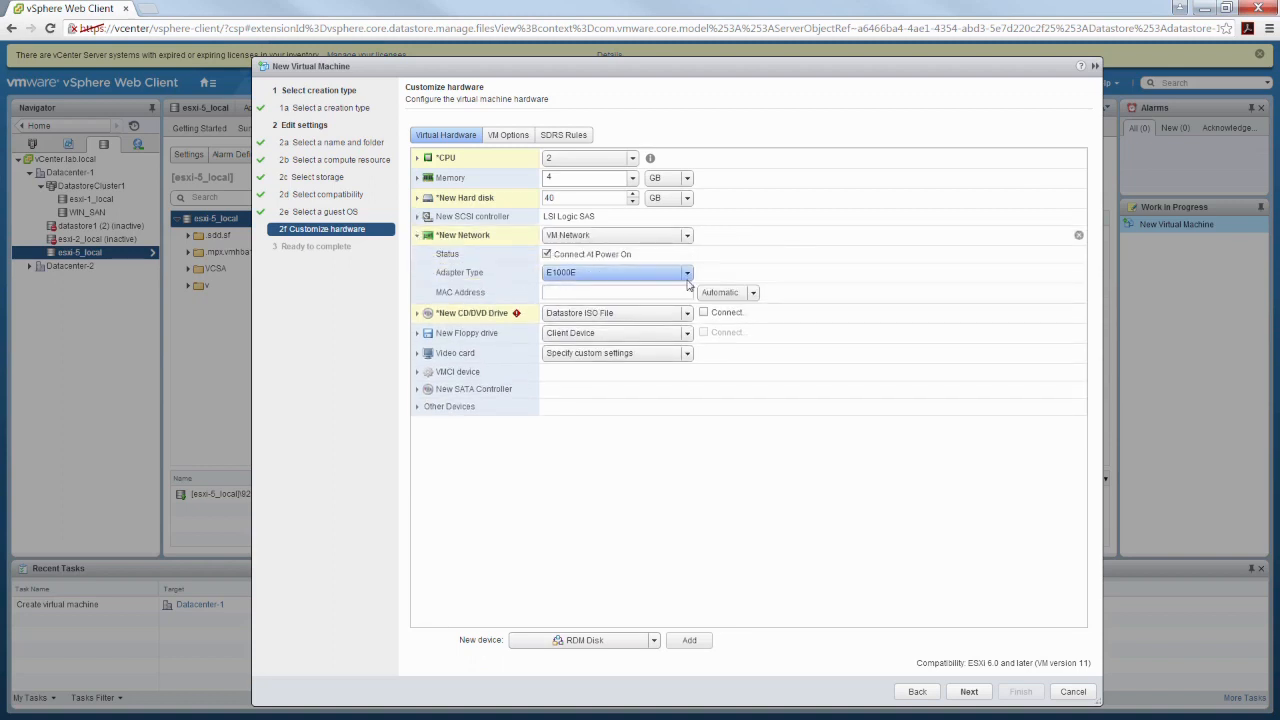
left_click(620, 272)
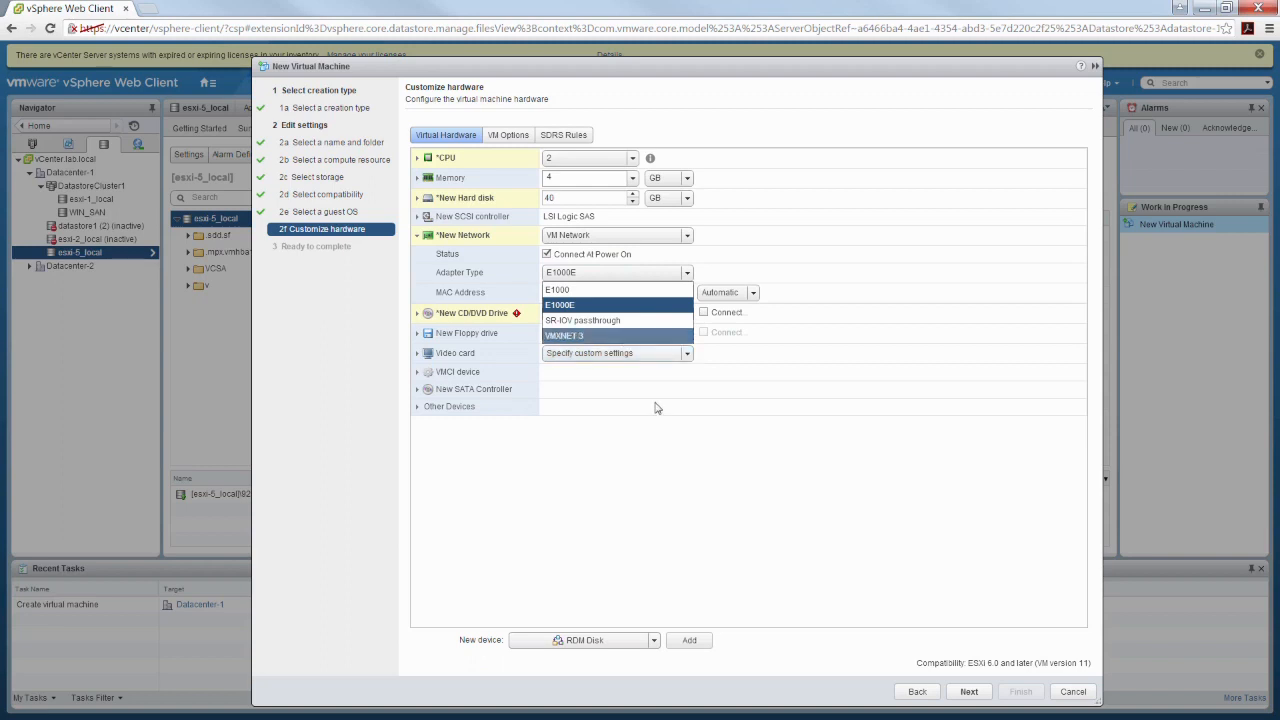
left_click(652, 480)
left_click(687, 236)
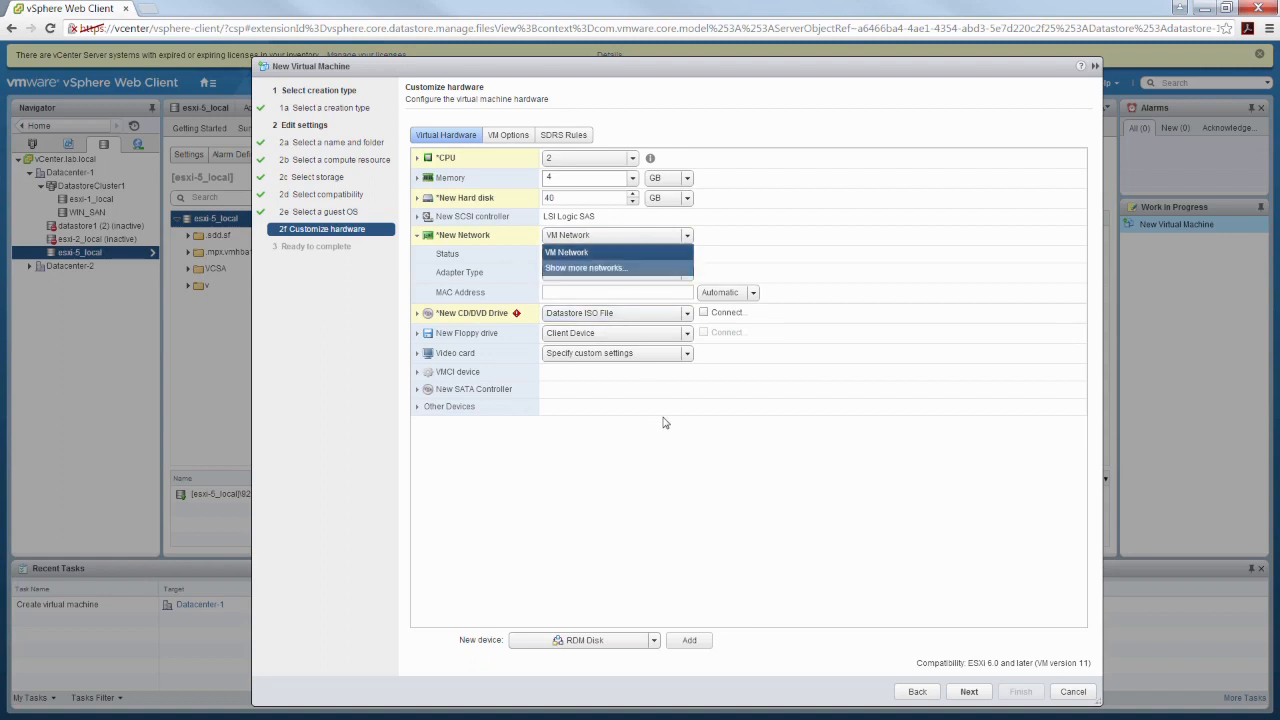
left_click(648, 524)
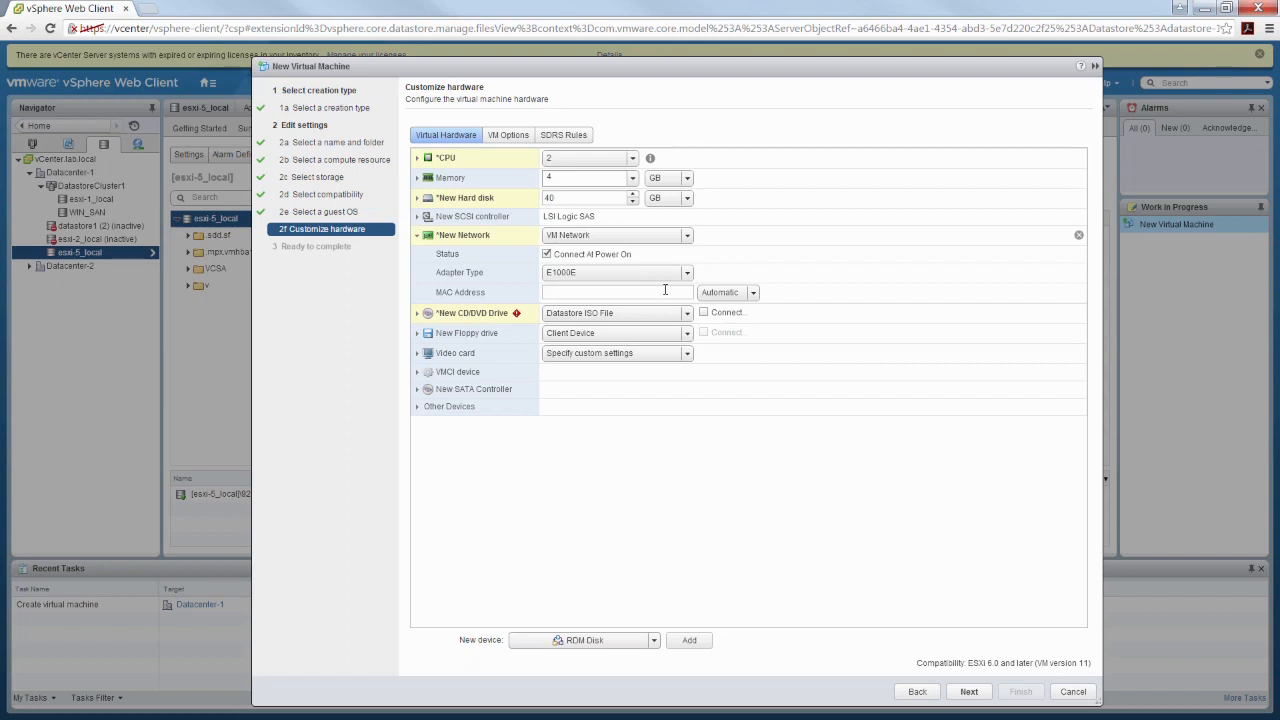
Try manual MAC address assignment for the new network adapter, then return it to Automatic
left_click(754, 292)
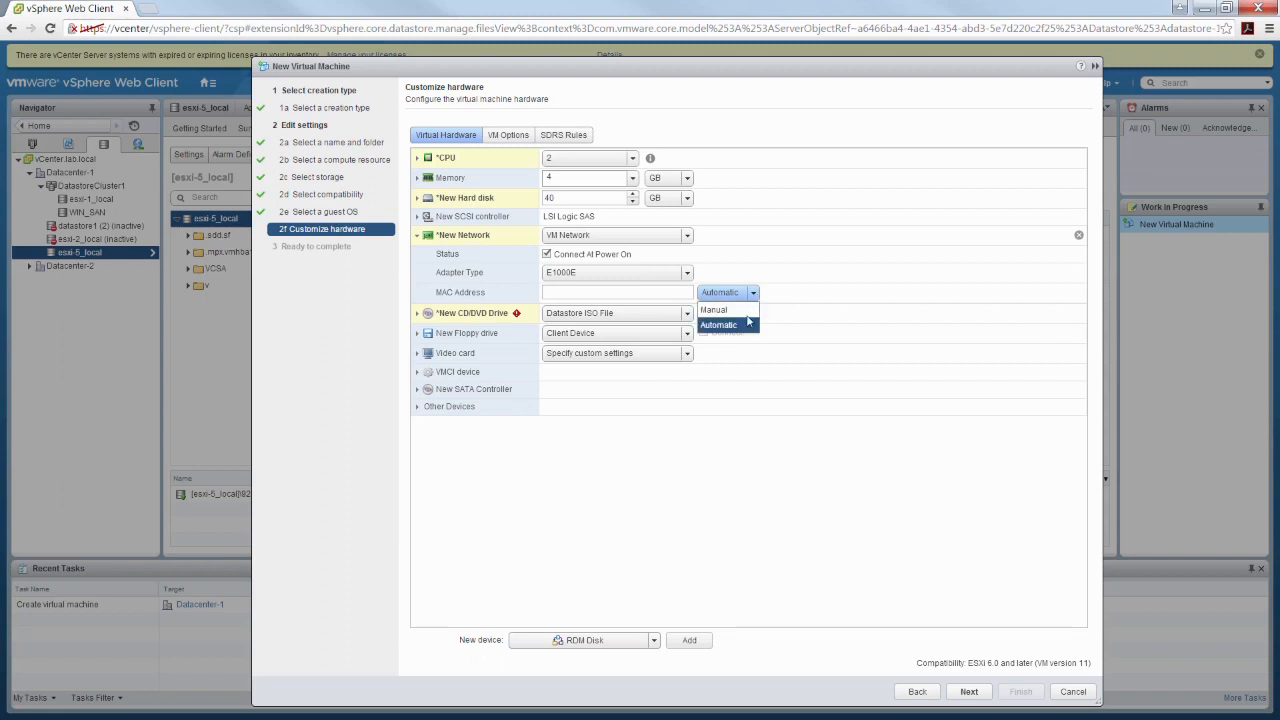
left_click(708, 312)
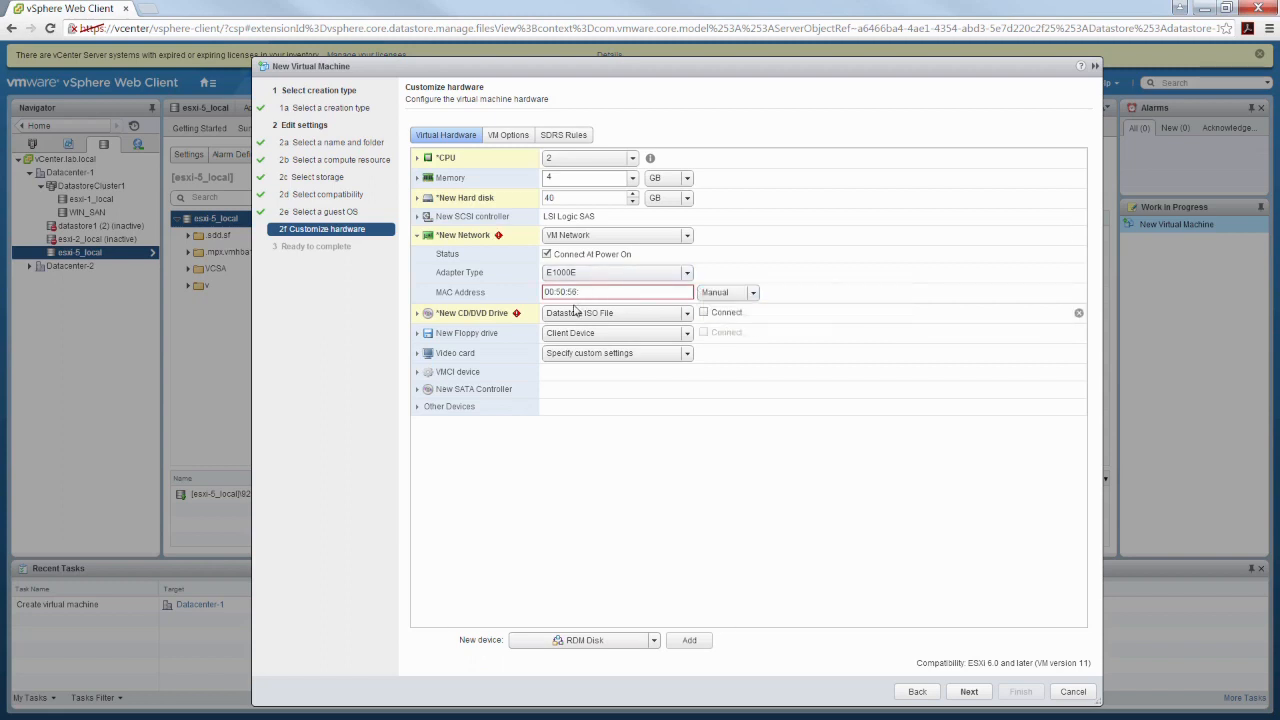
type(":")
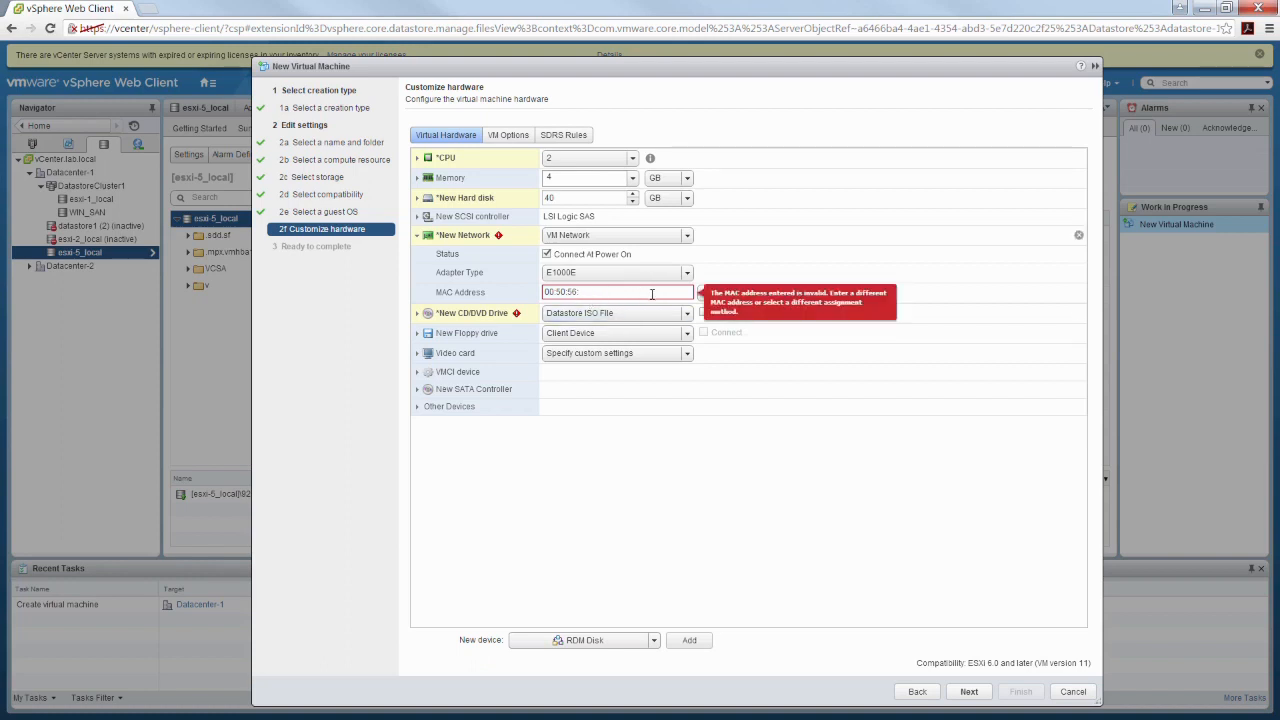
left_click(750, 292)
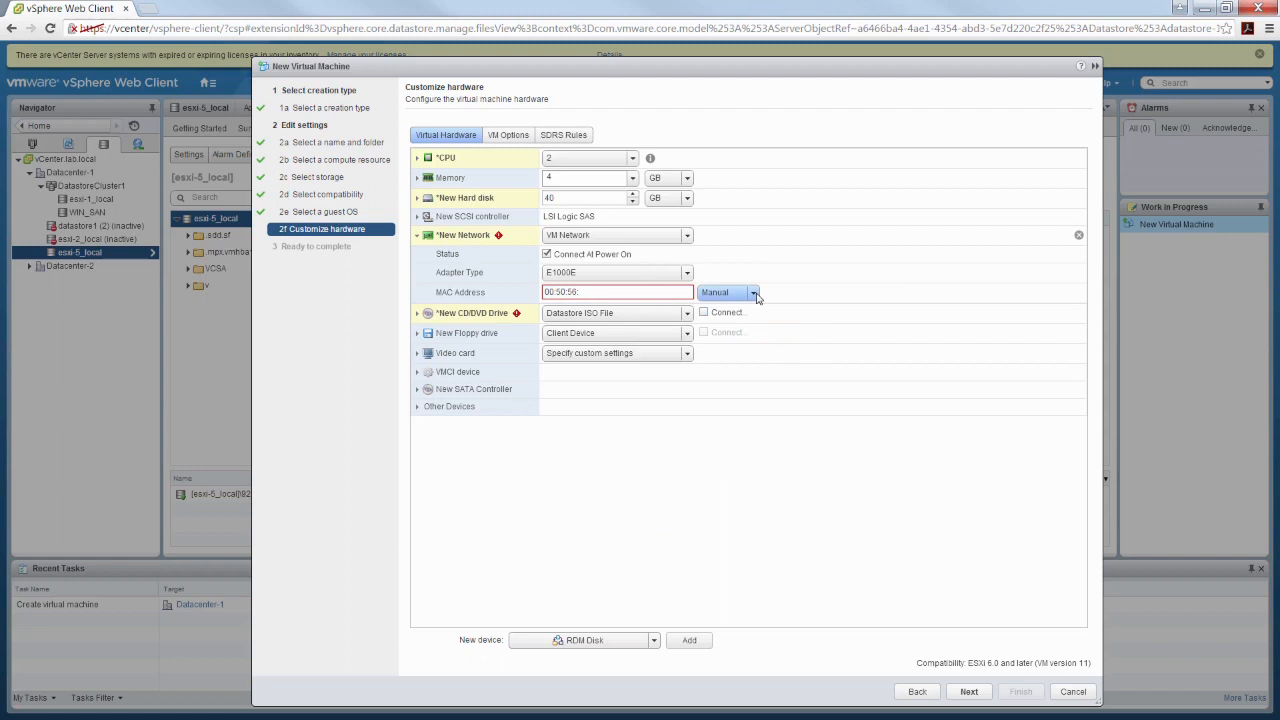
left_click(719, 325)
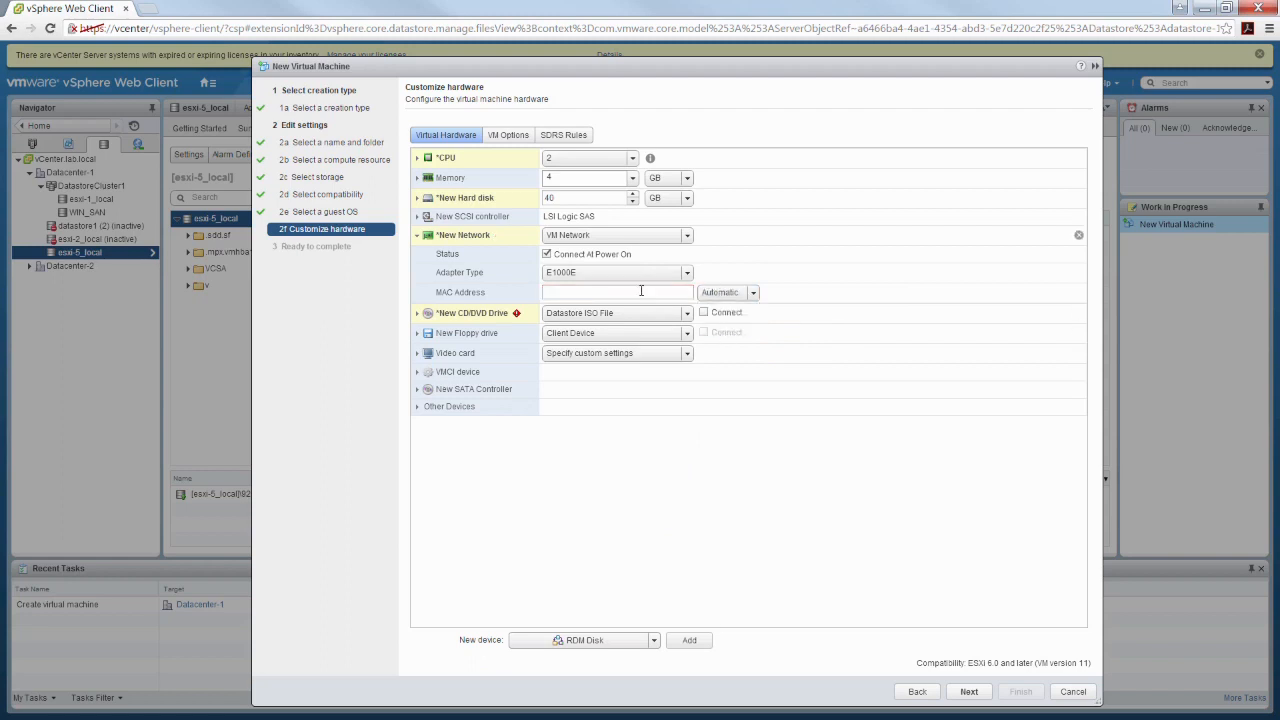
Expand the new CD/DVD drive's settings, collapse the network settings, and enable Connect At Power On for the drive
left_click(418, 314)
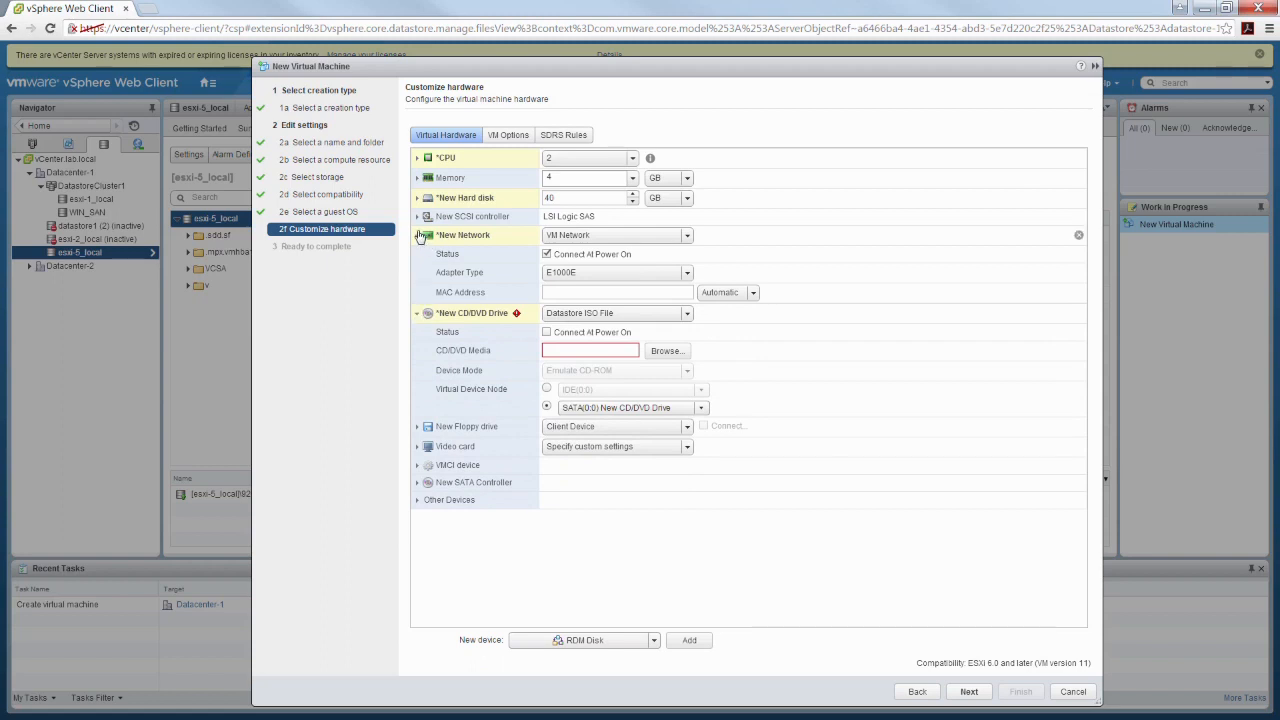
left_click(418, 235)
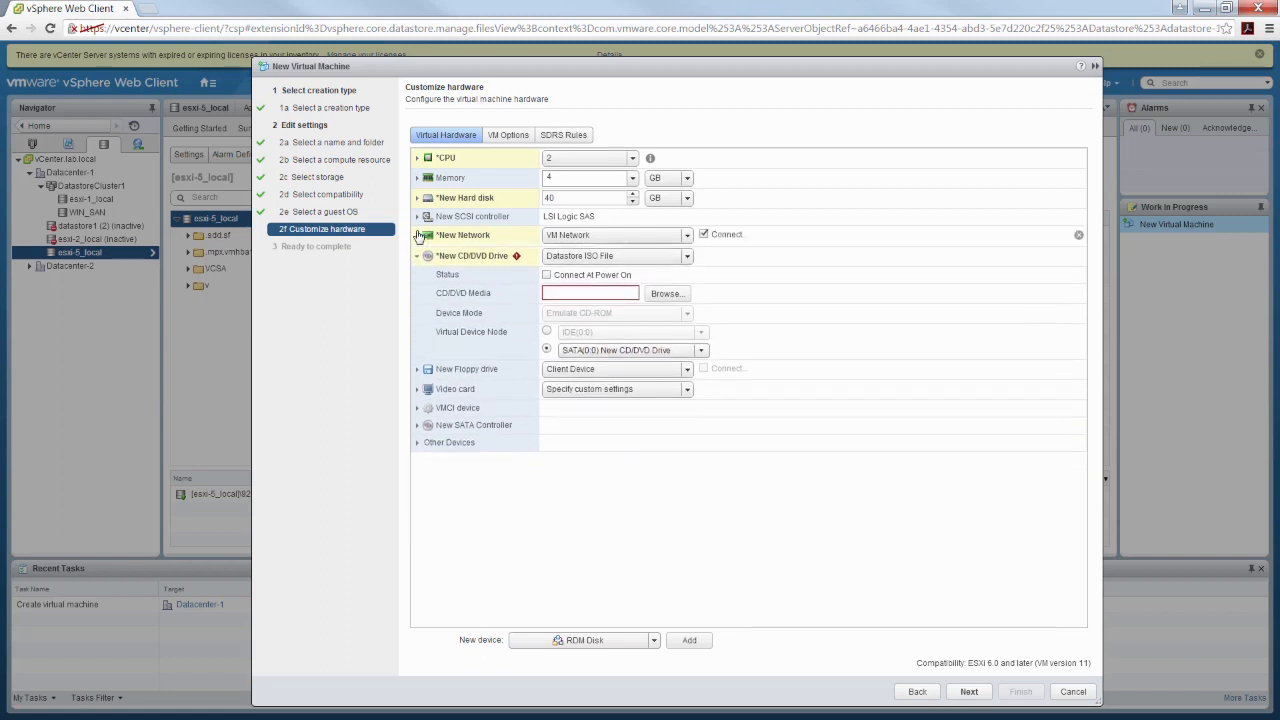
left_click(546, 275)
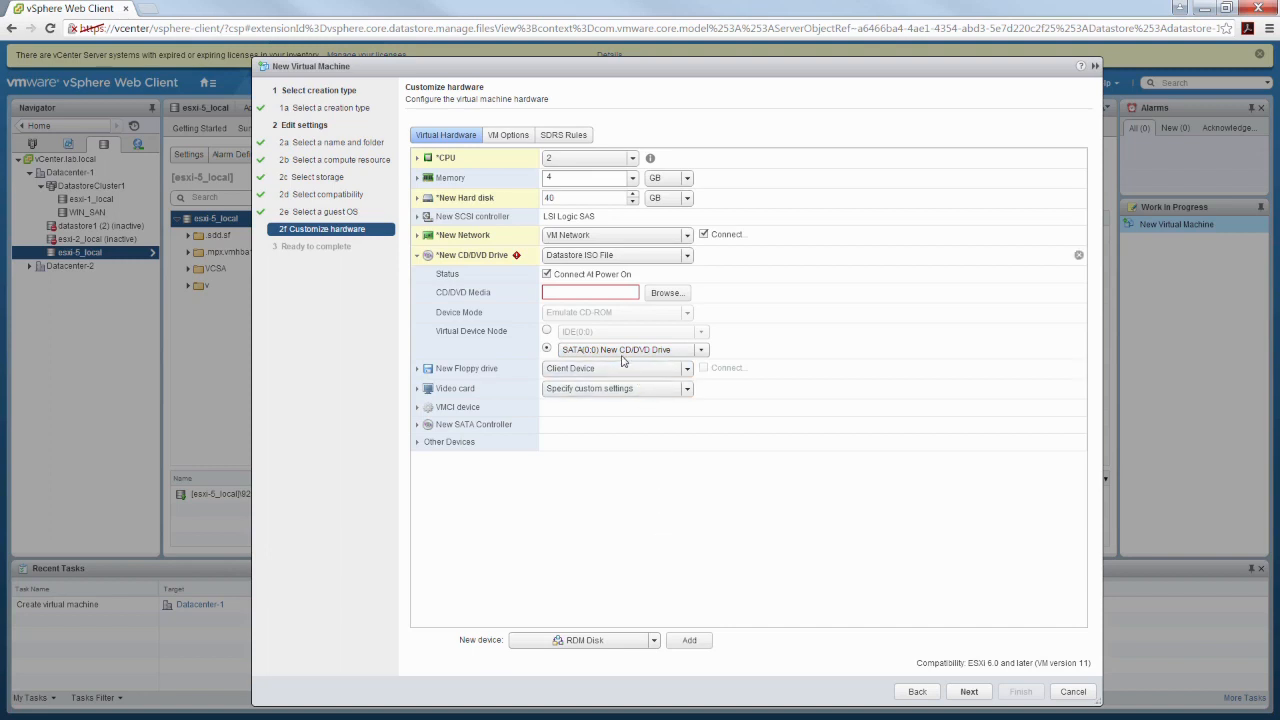
With Datastore ISO File as the CD/DVD source, browse the esxi-5_local and vmimages folders for an ISO image, then cancel the file selection
left_click(688, 256)
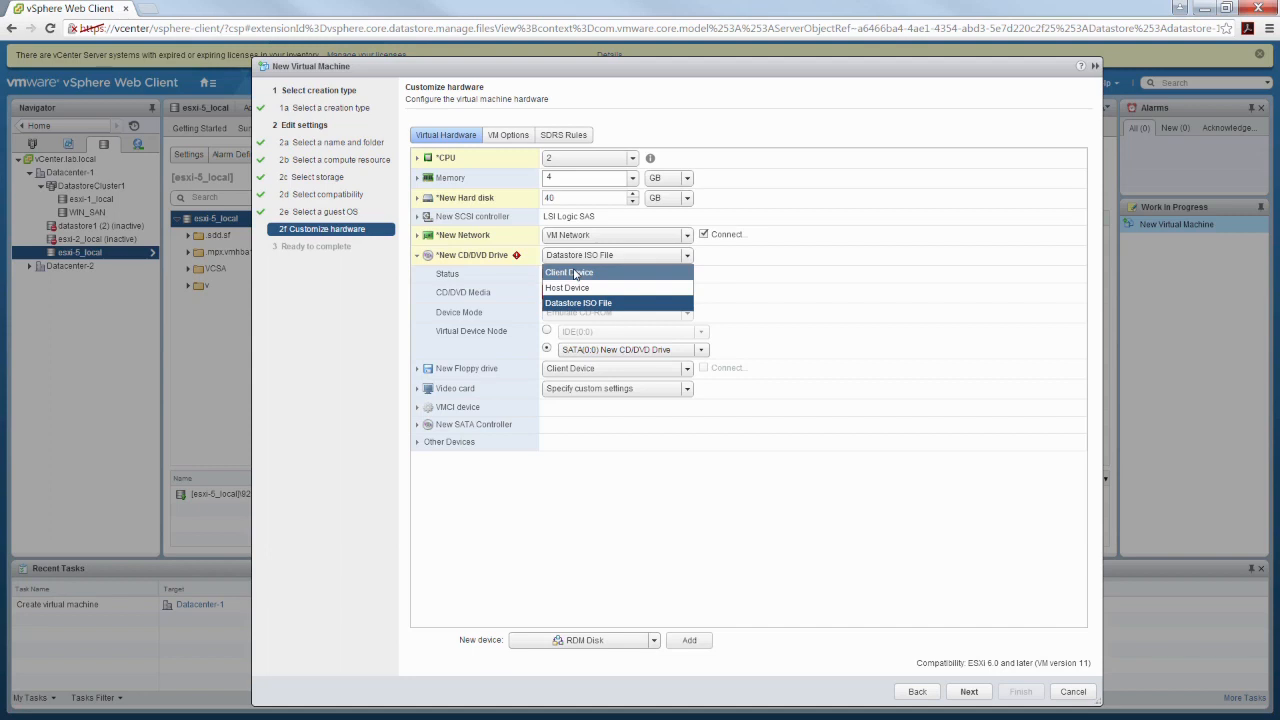
left_click(615, 306)
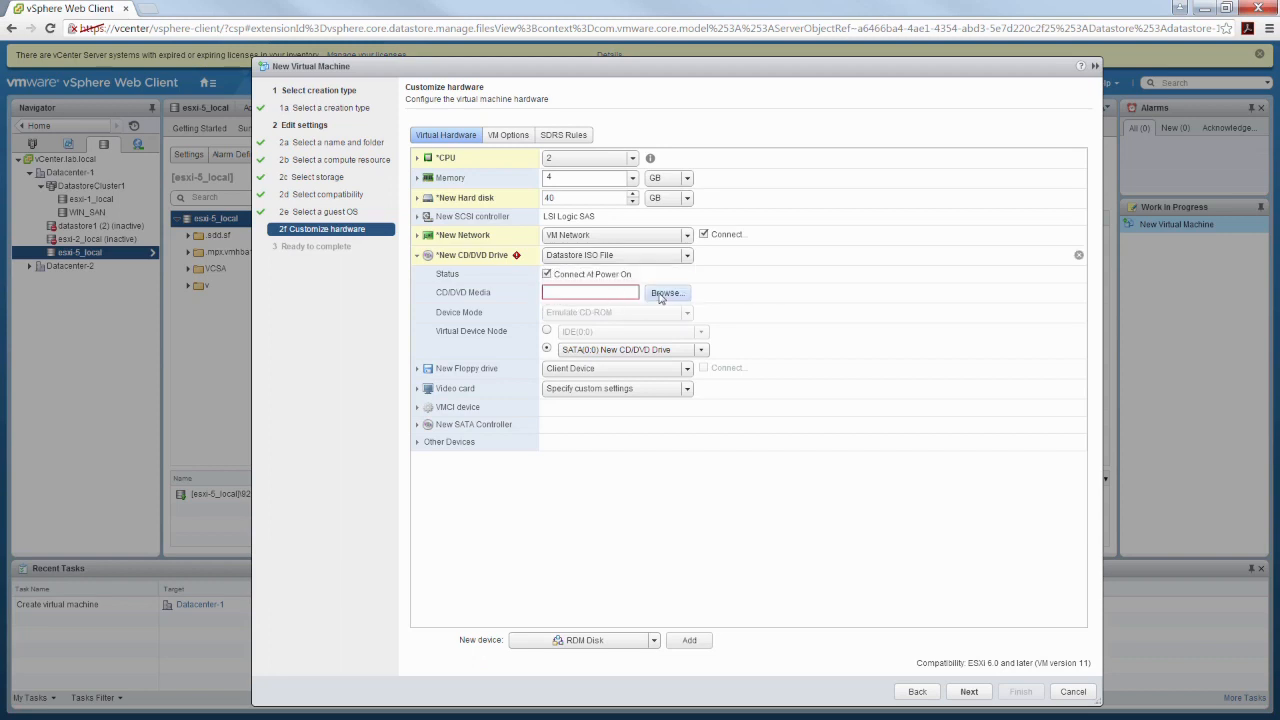
left_click(646, 293)
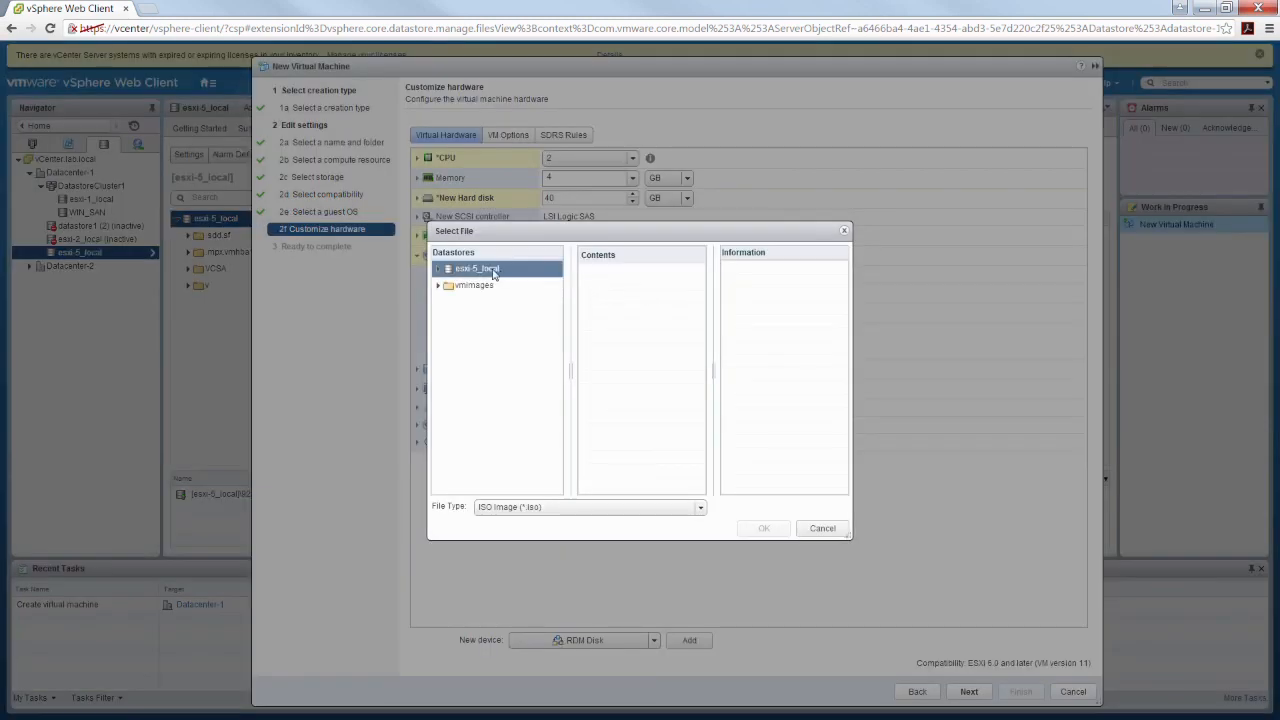
left_click(441, 273)
left_click(438, 271)
left_click(460, 288)
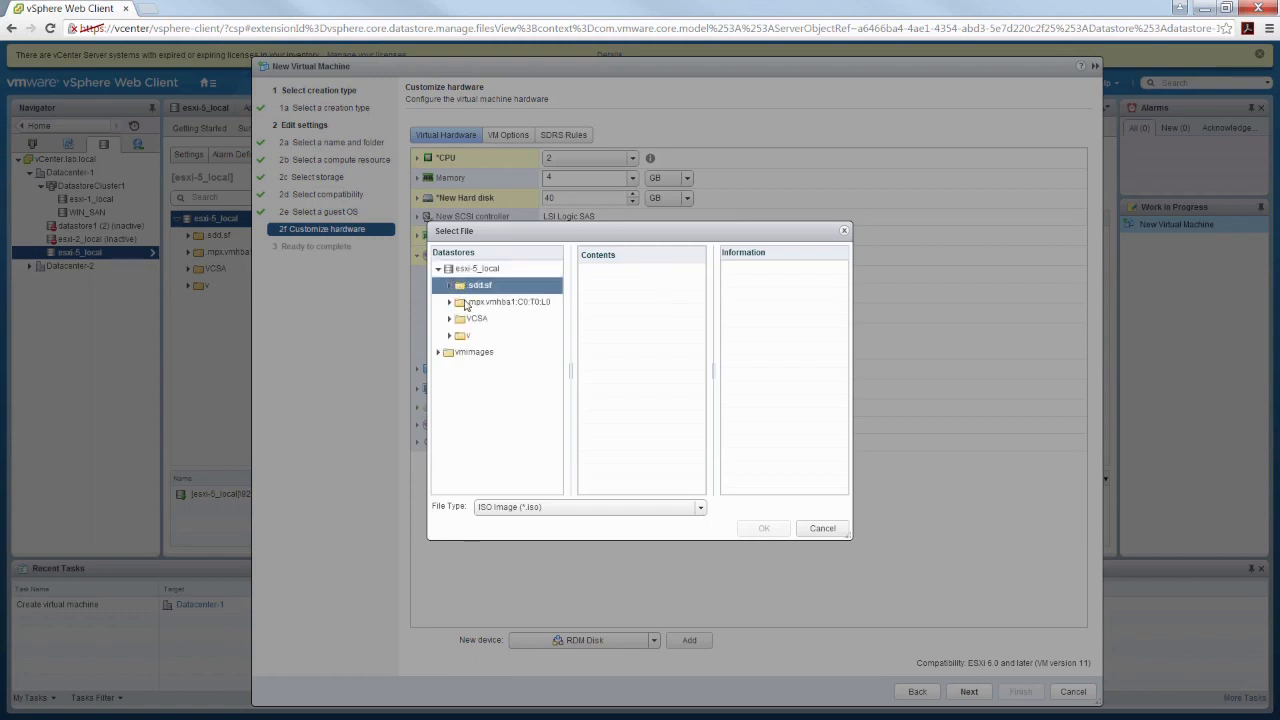
left_click(472, 355)
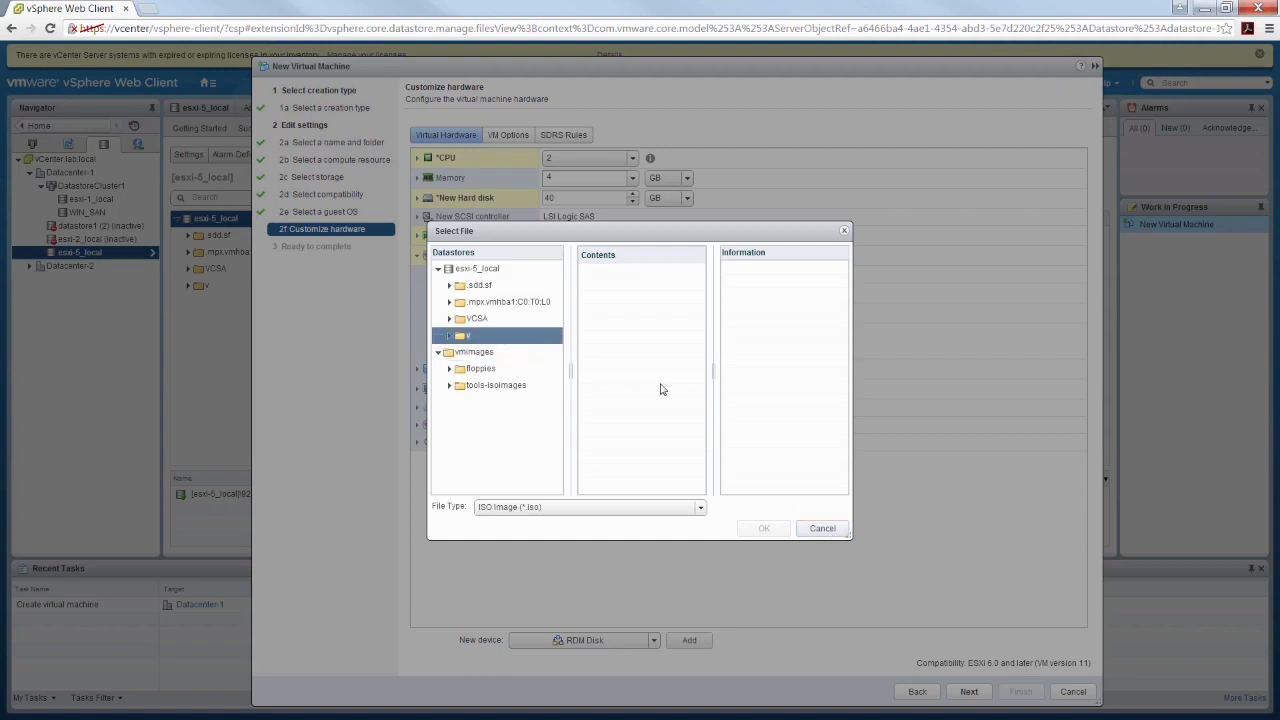
left_click(820, 528)
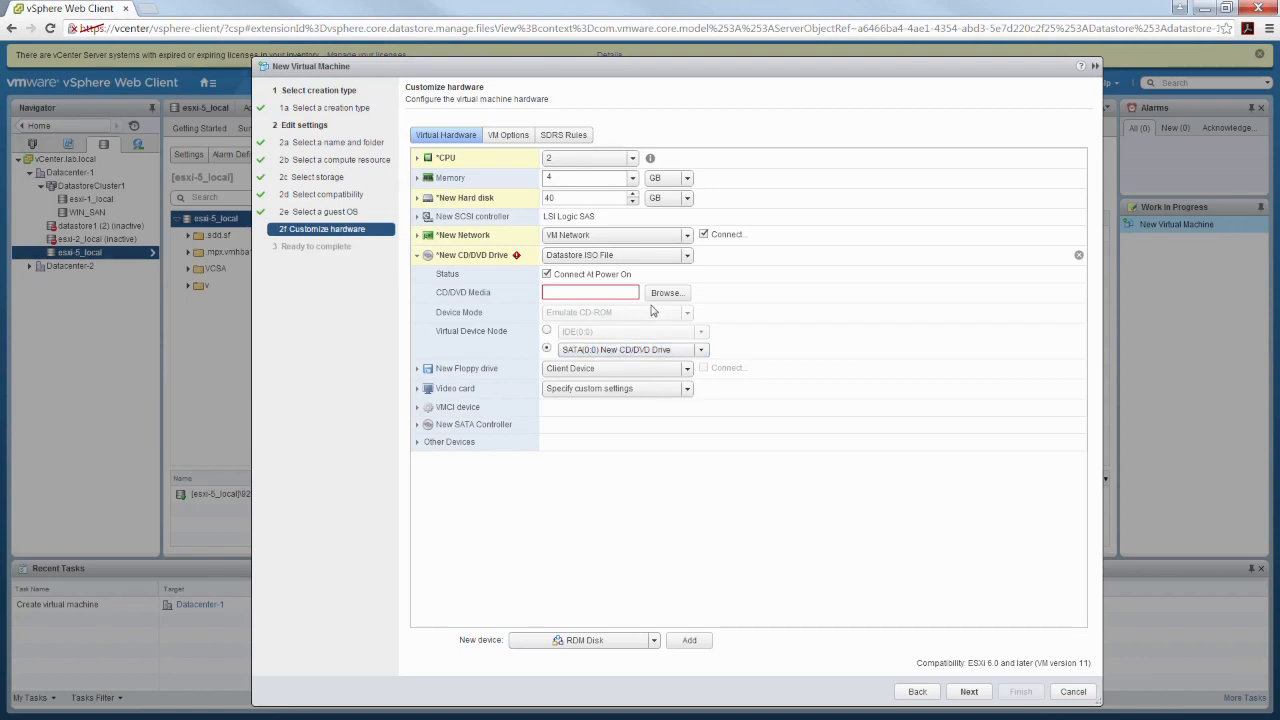
Set the new CD/DVD drive's source to Host Device and collapse its settings
left_click(642, 263)
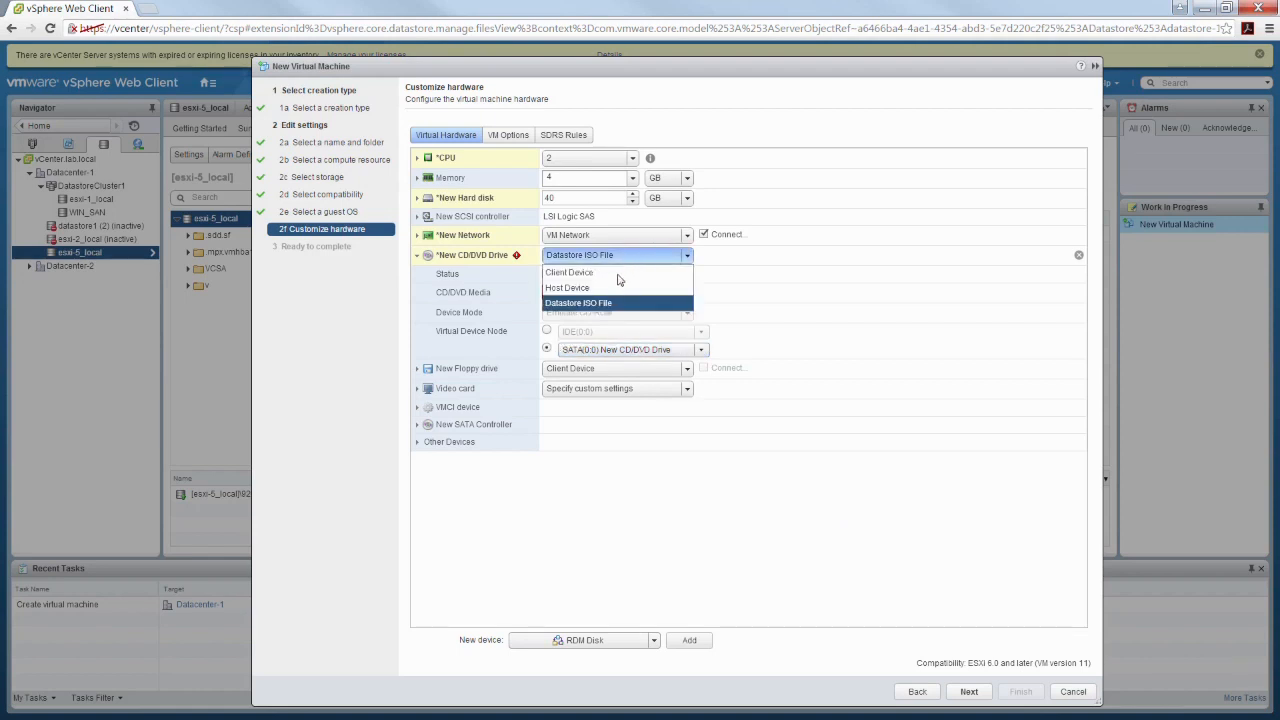
left_click(617, 288)
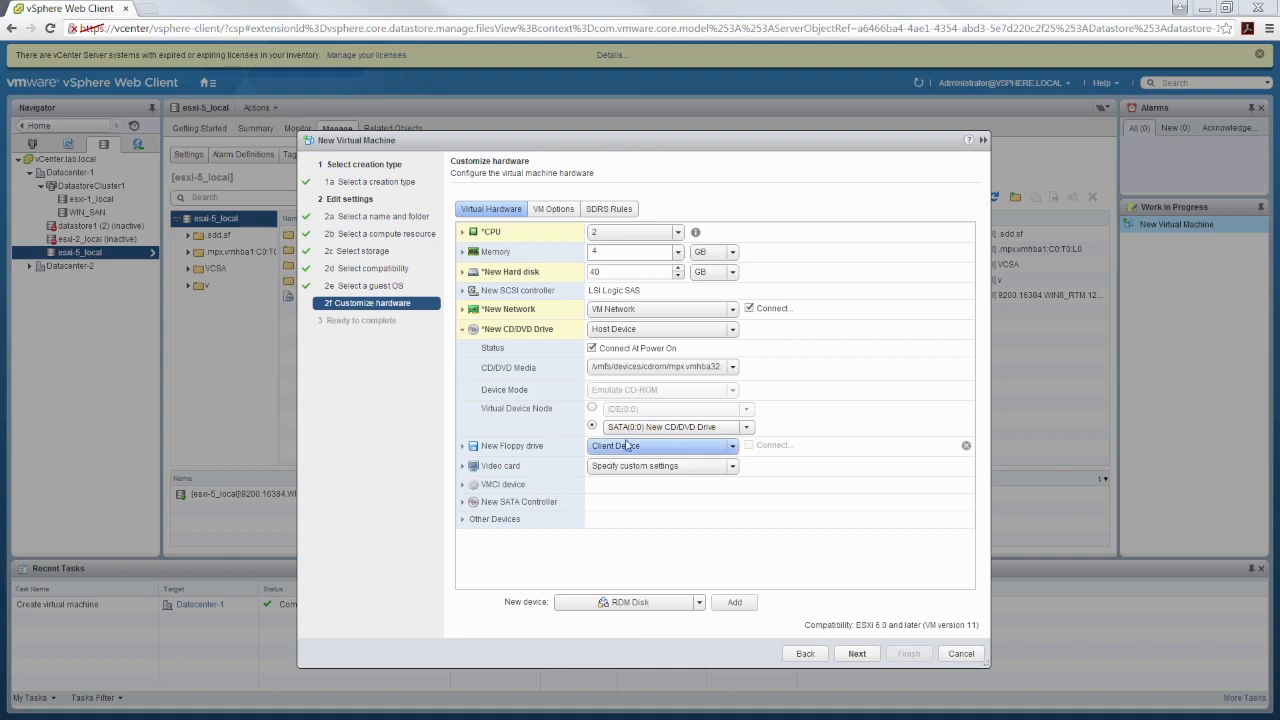
left_click(463, 331)
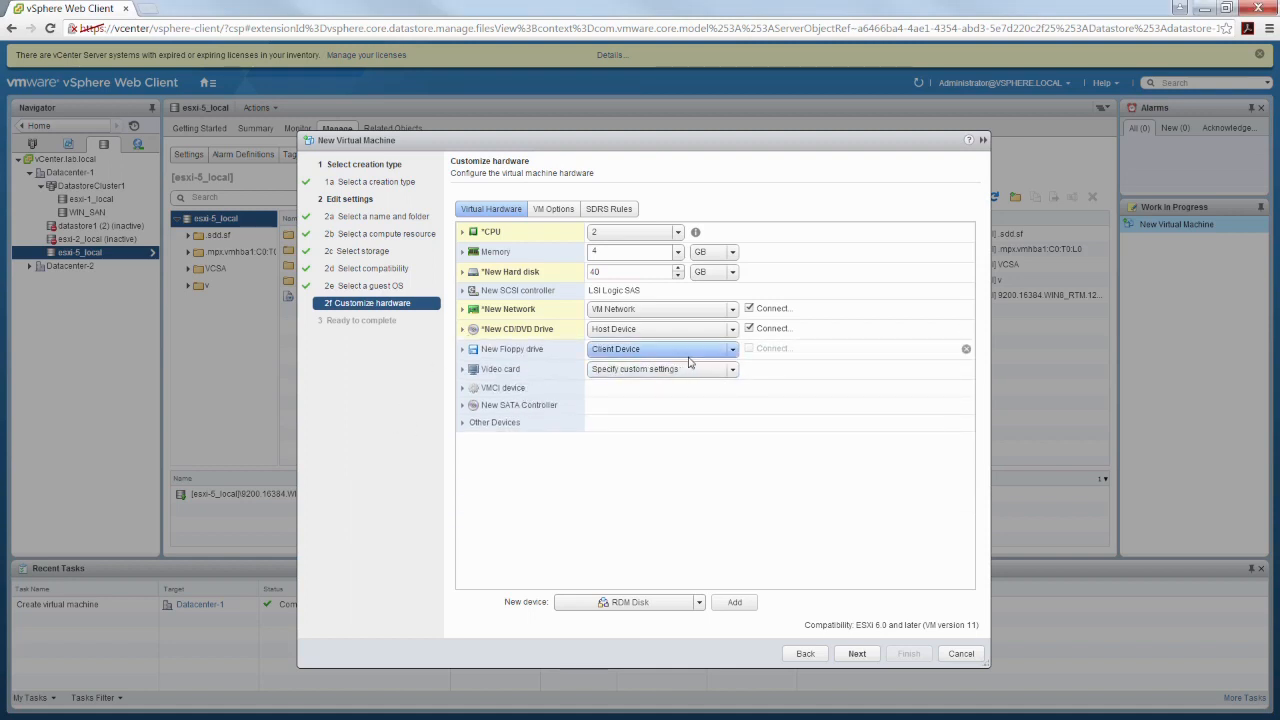
Check the new floppy drive's source options, then remove the floppy drive from the virtual machine
left_click(734, 350)
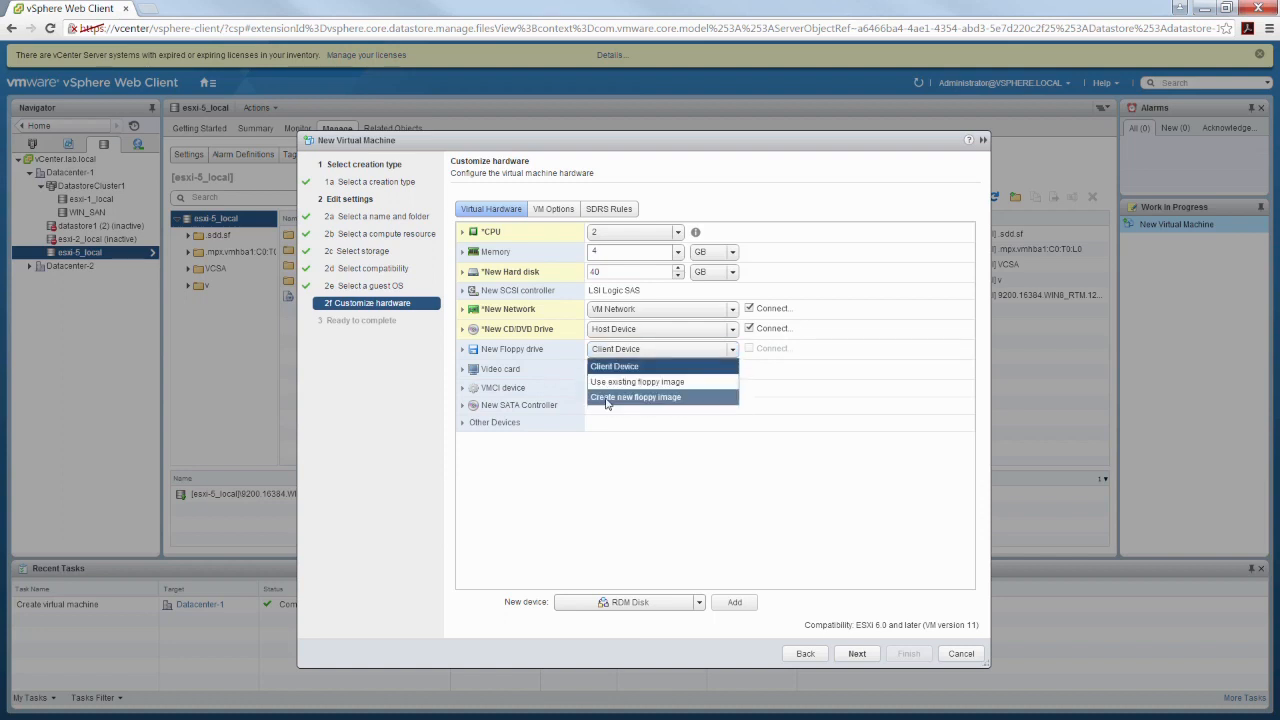
left_click(573, 520)
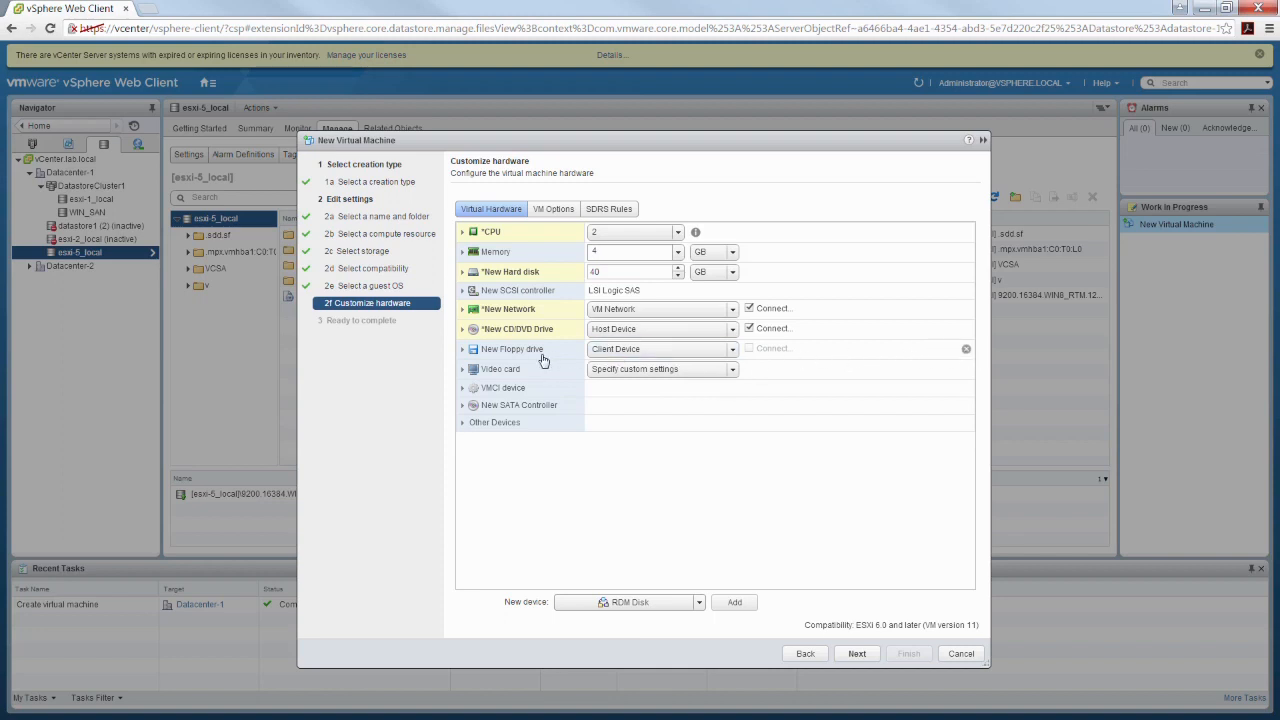
left_click(966, 351)
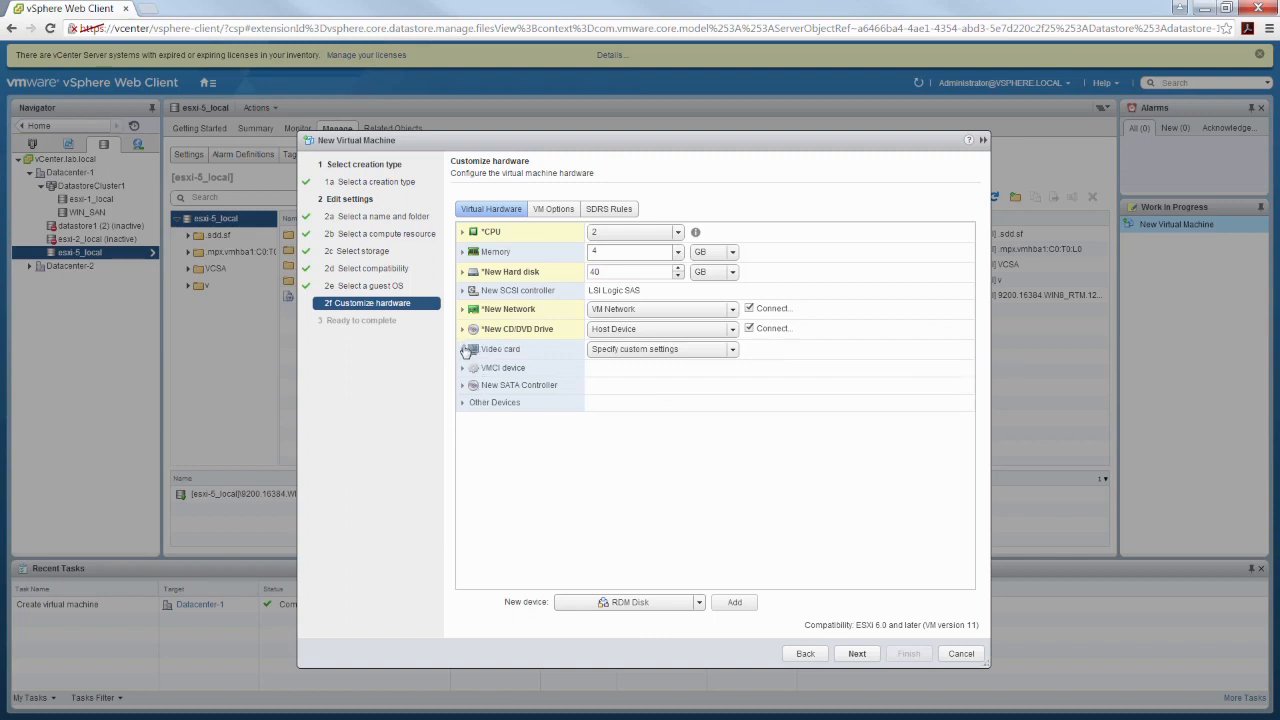
Examine the video card's memory settings and the Video Memory Calculator's resolution options, cancel the calculator, and collapse the video card settings
left_click(463, 350)
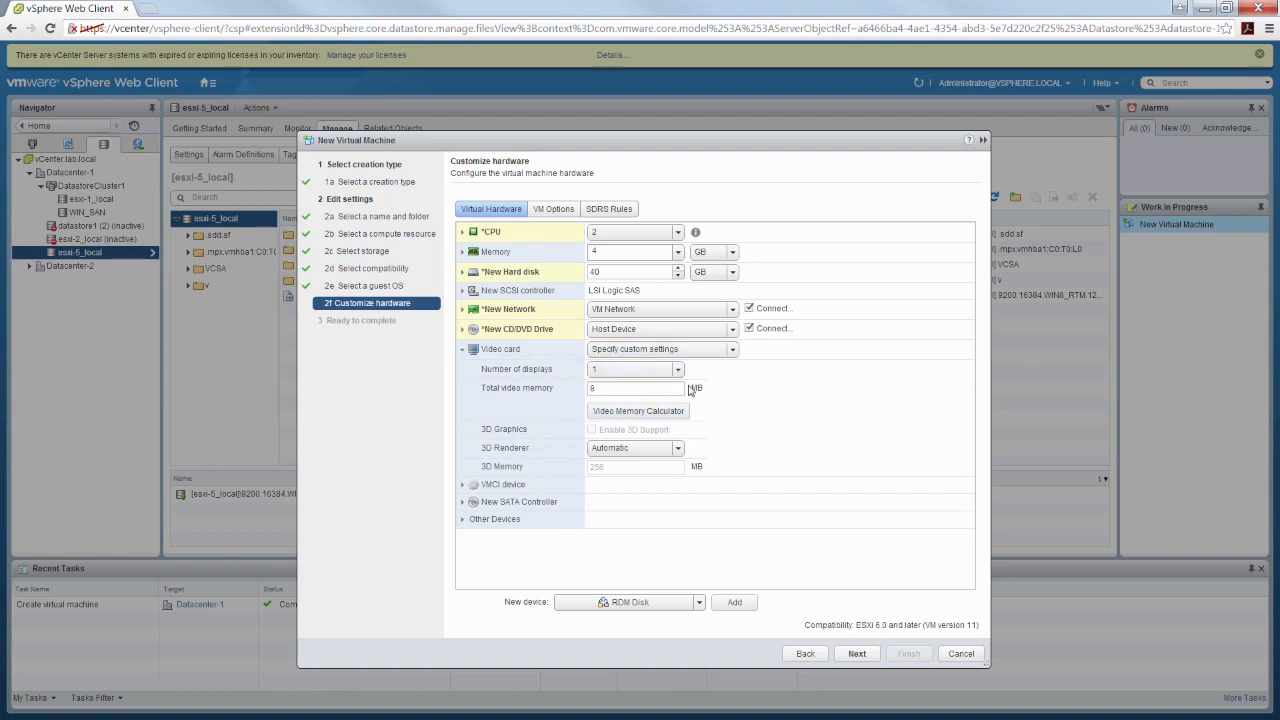
double_click(608, 389)
left_click(647, 412)
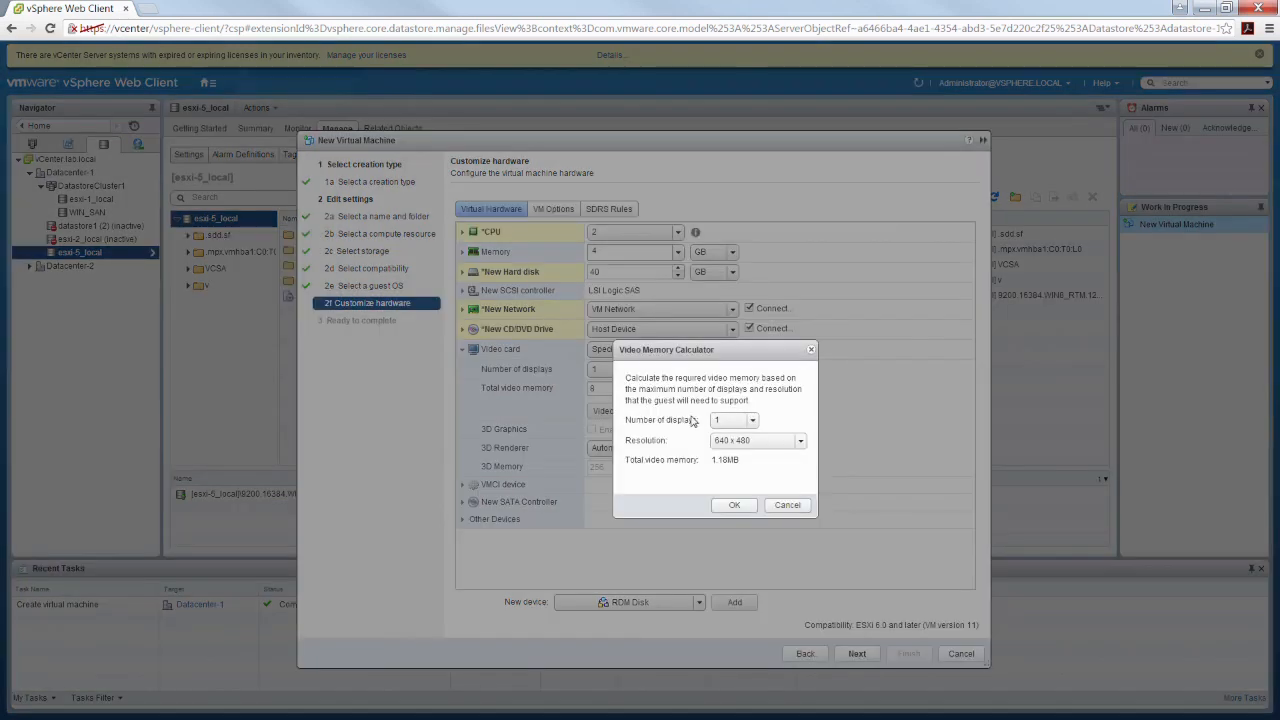
left_click(801, 442)
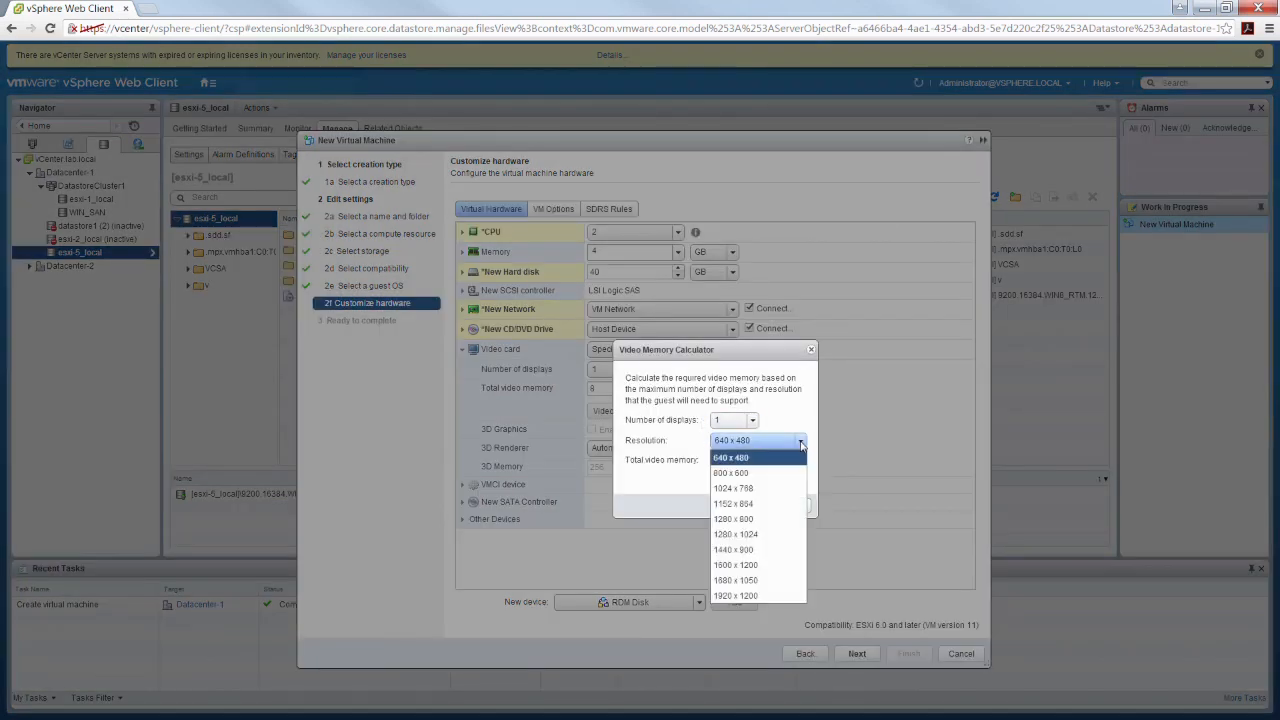
left_click(783, 414)
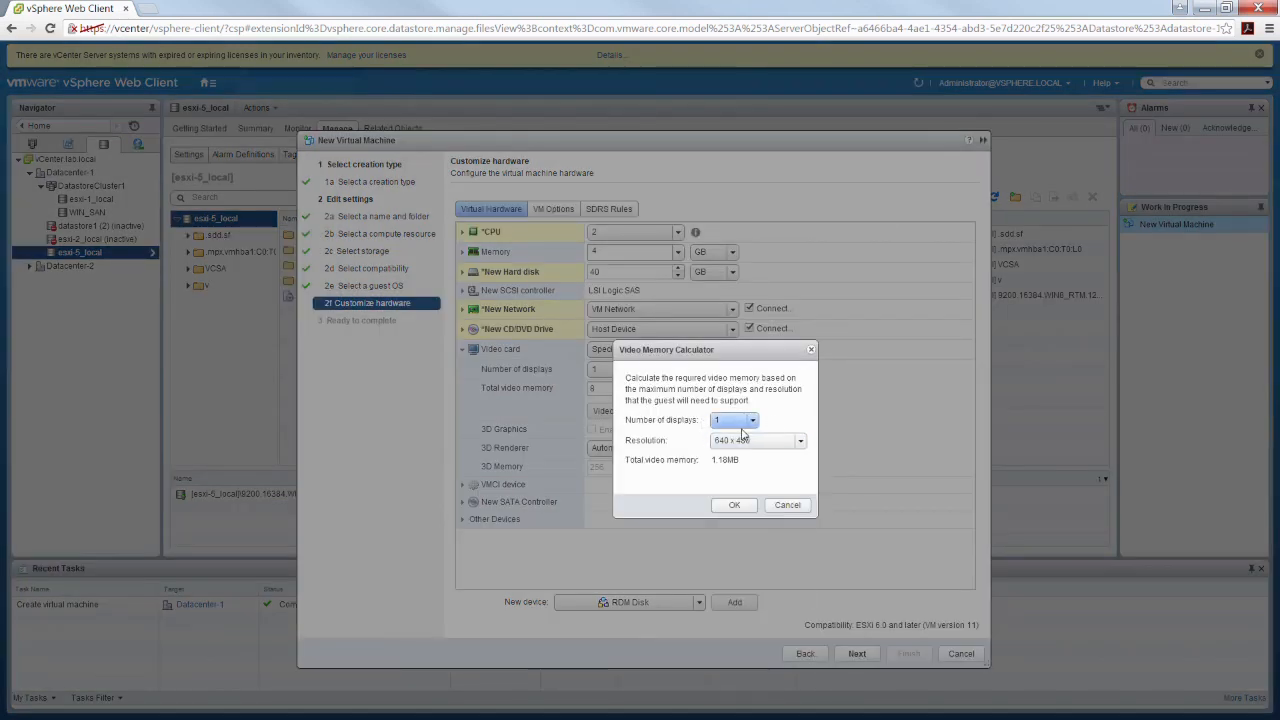
left_click(787, 506)
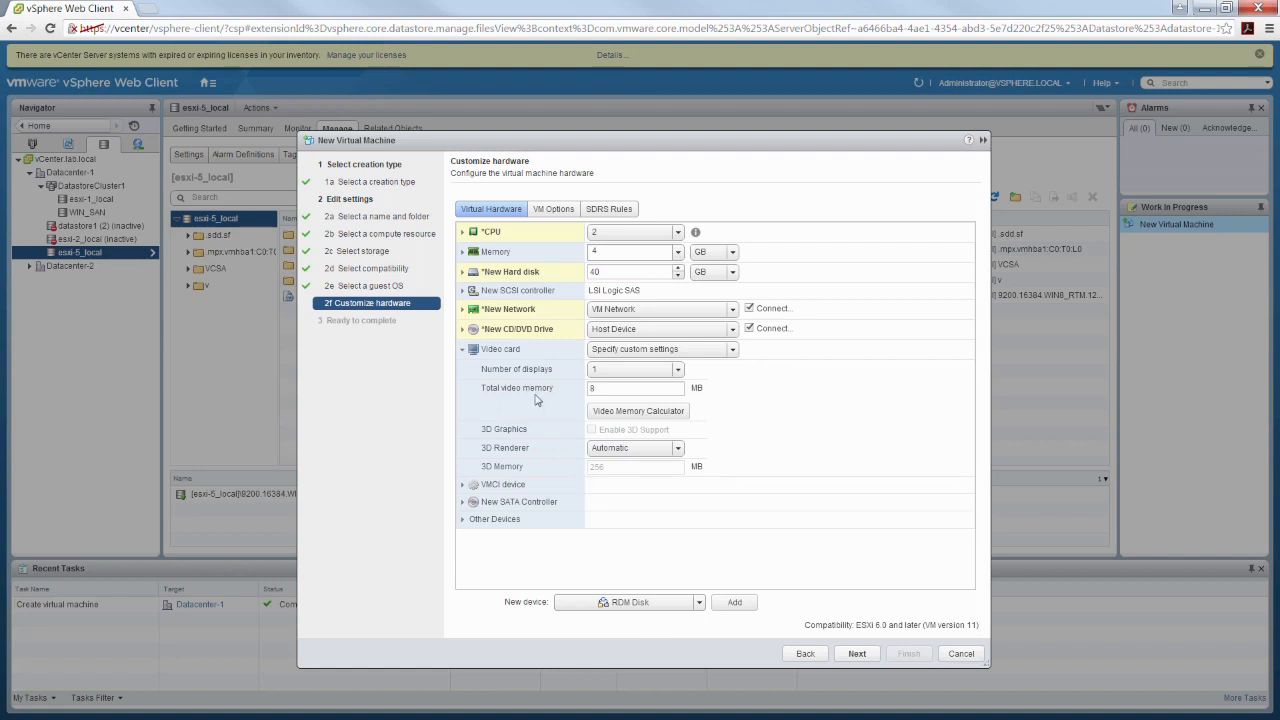
left_click(463, 350)
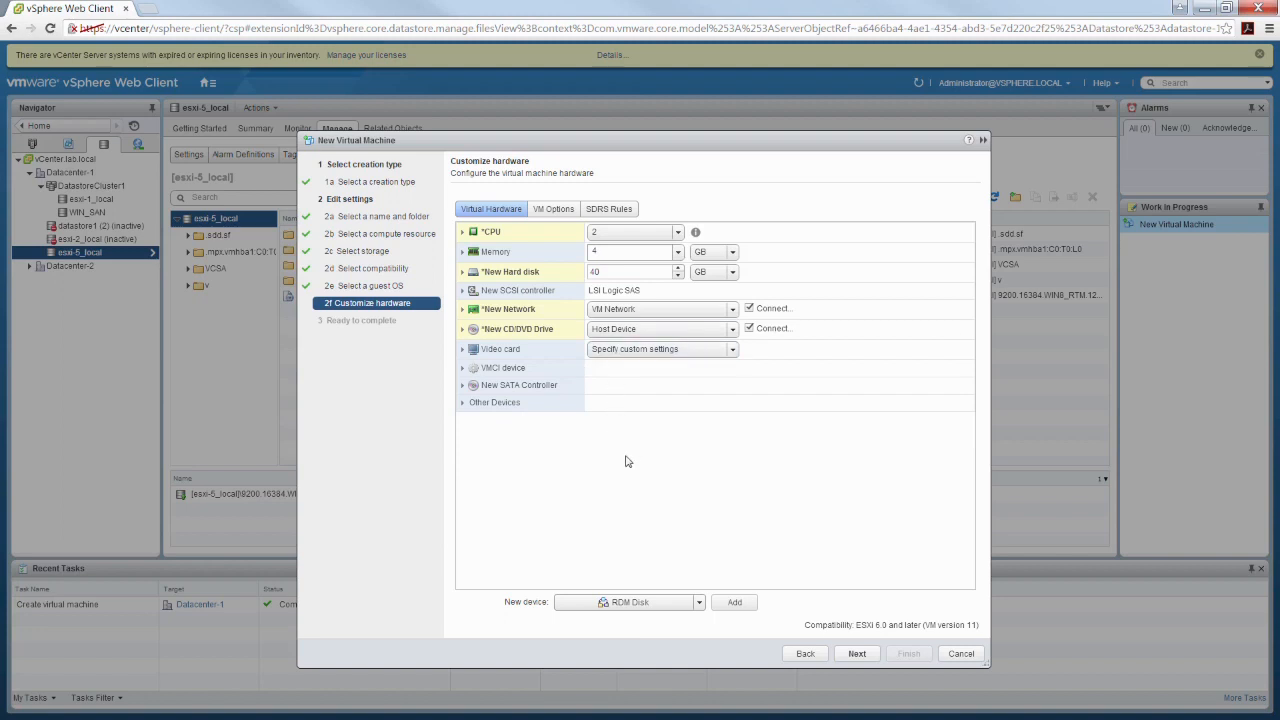
Examine the details of the VMCI device, the new SATA controller and the other devices, then collapse them
left_click(462, 368)
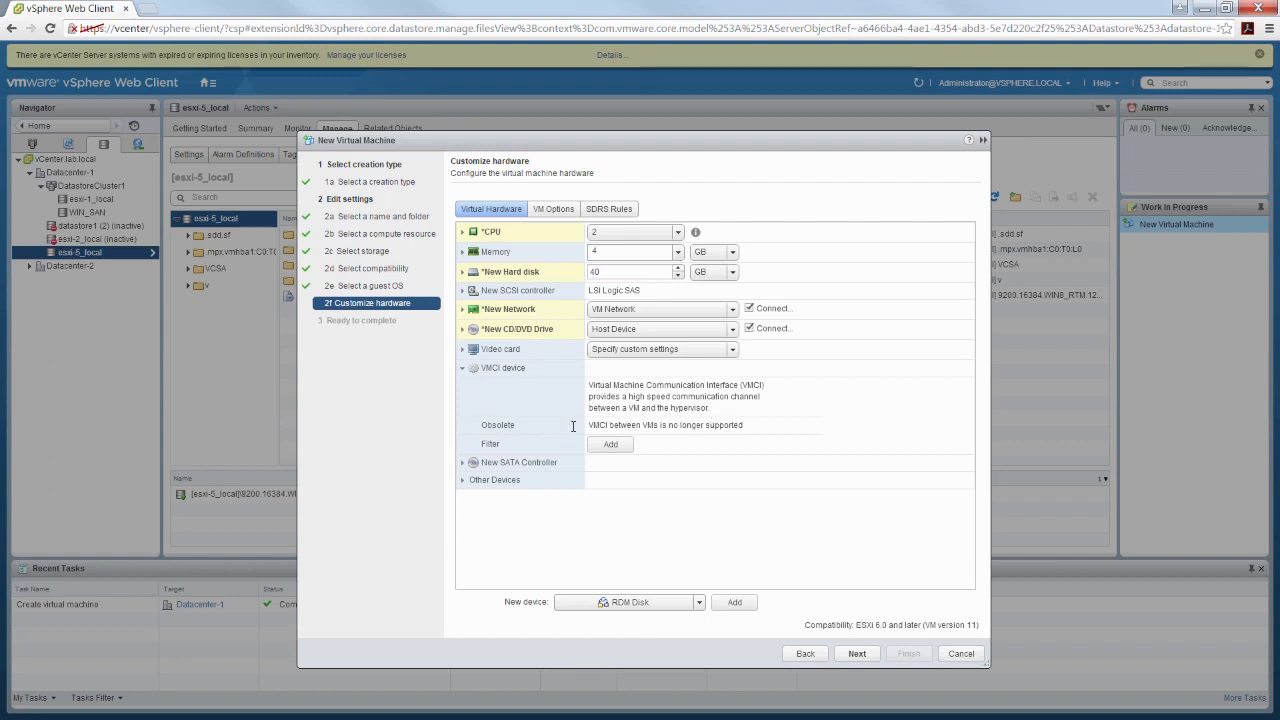
left_click(463, 369)
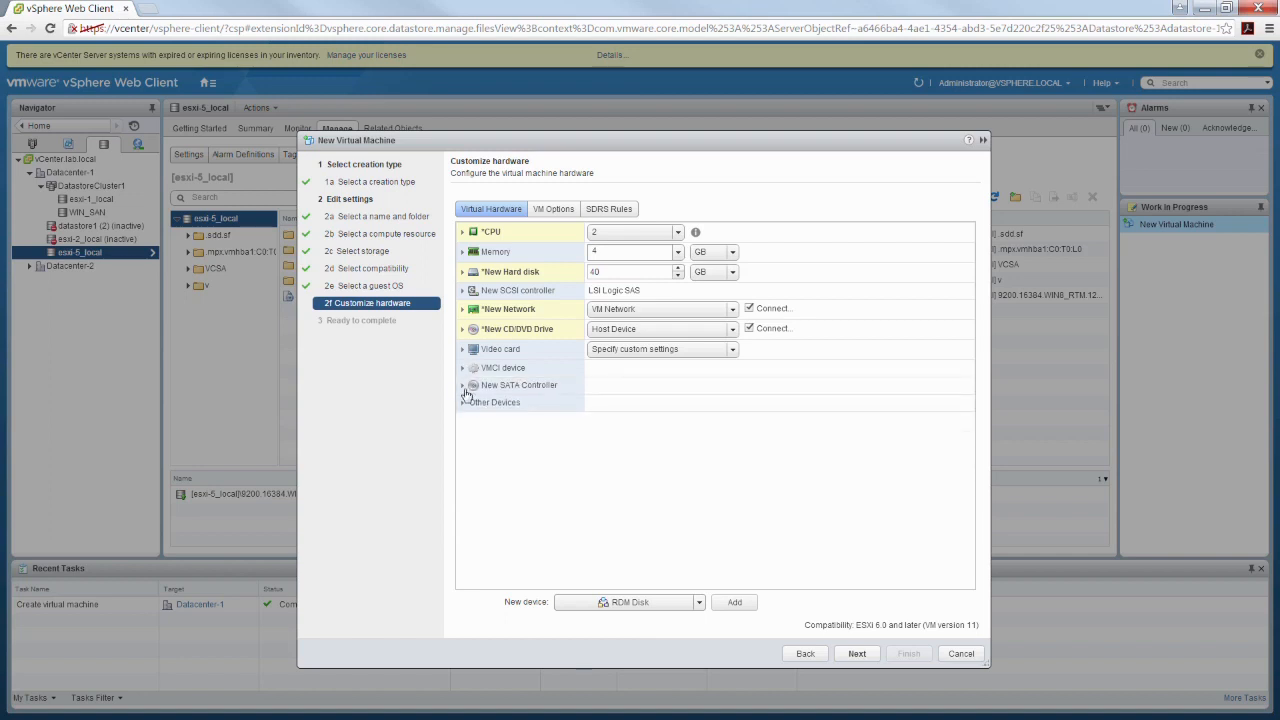
left_click(463, 388)
left_click(463, 403)
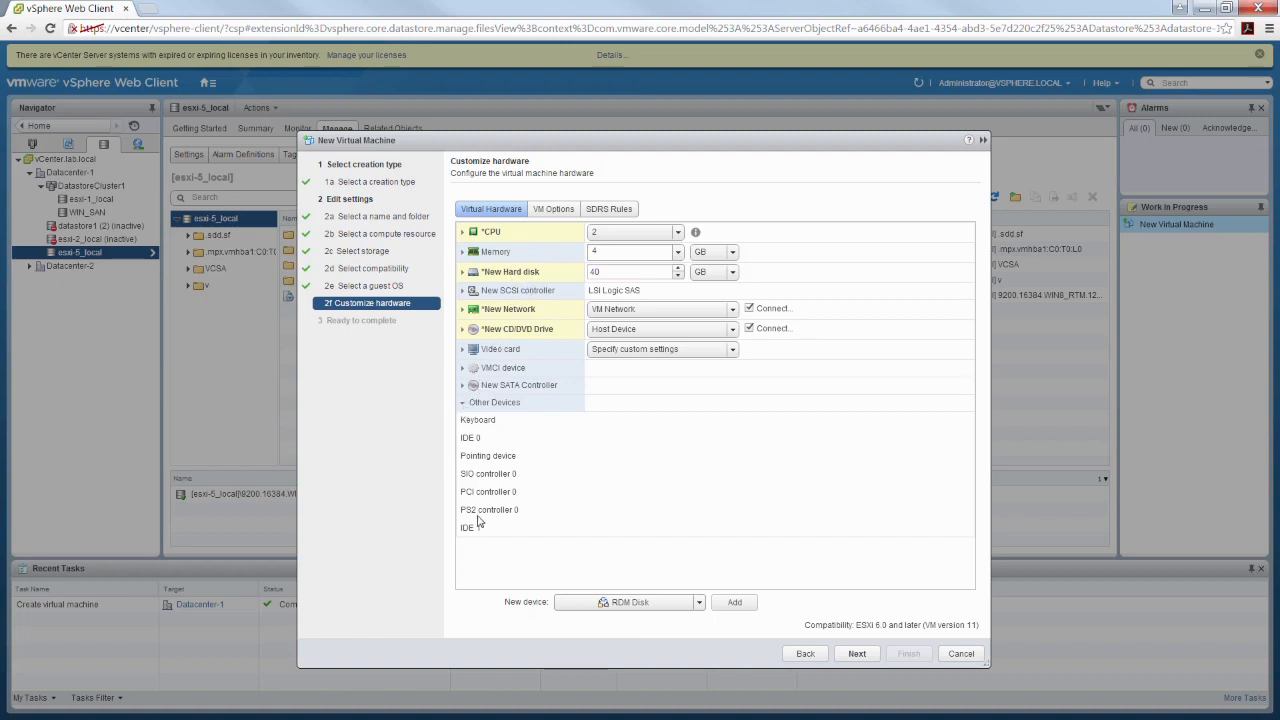
left_click(482, 404)
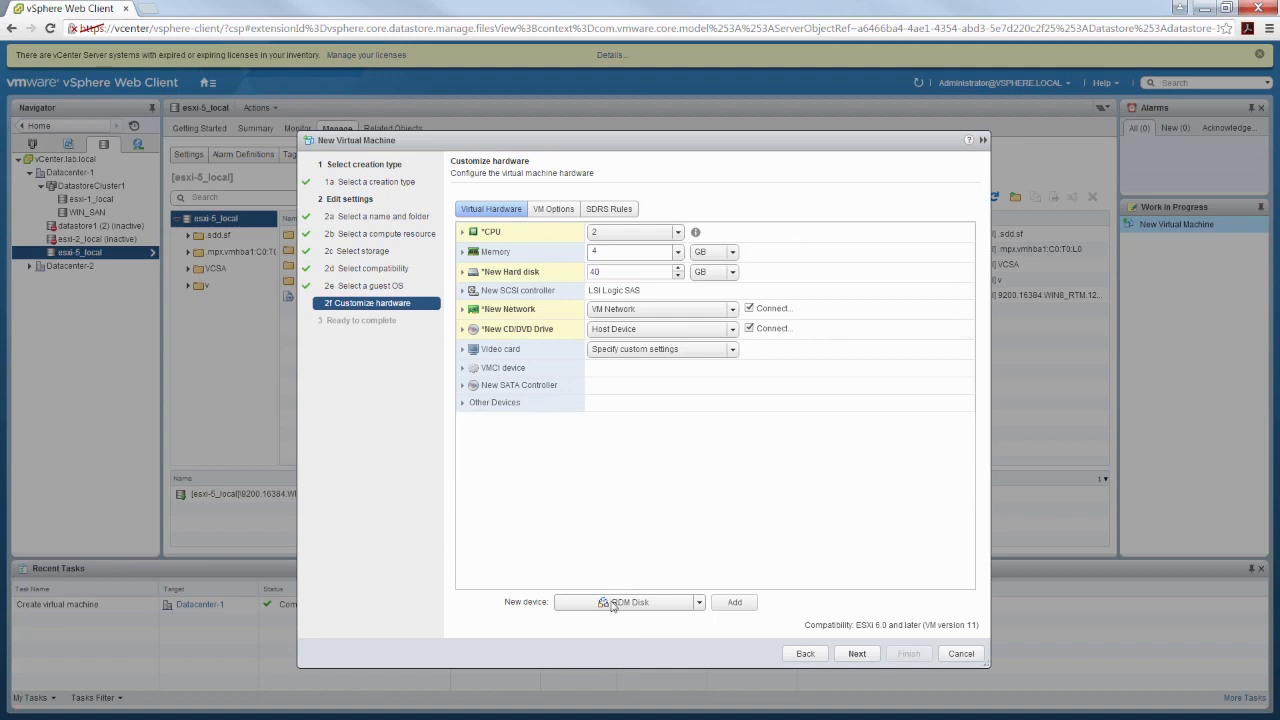
Add another new hard disk to the virtual machine, then remove that extra disk
left_click(699, 603)
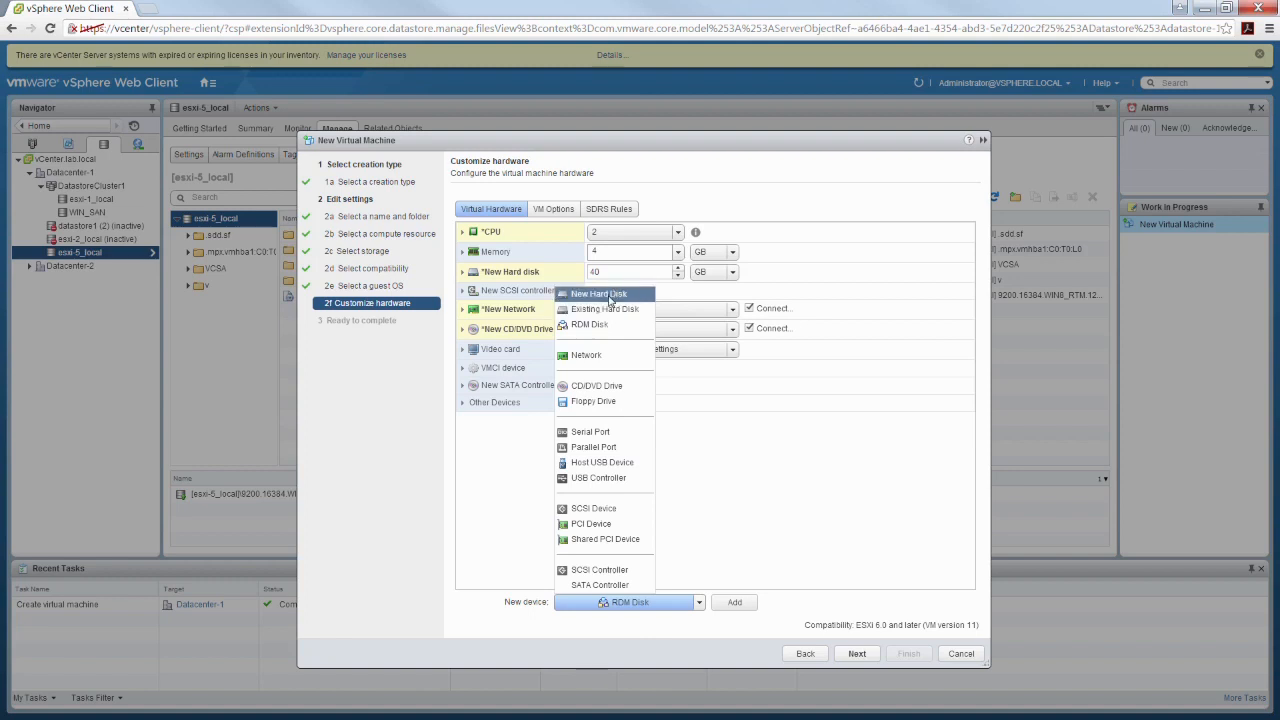
left_click(607, 297)
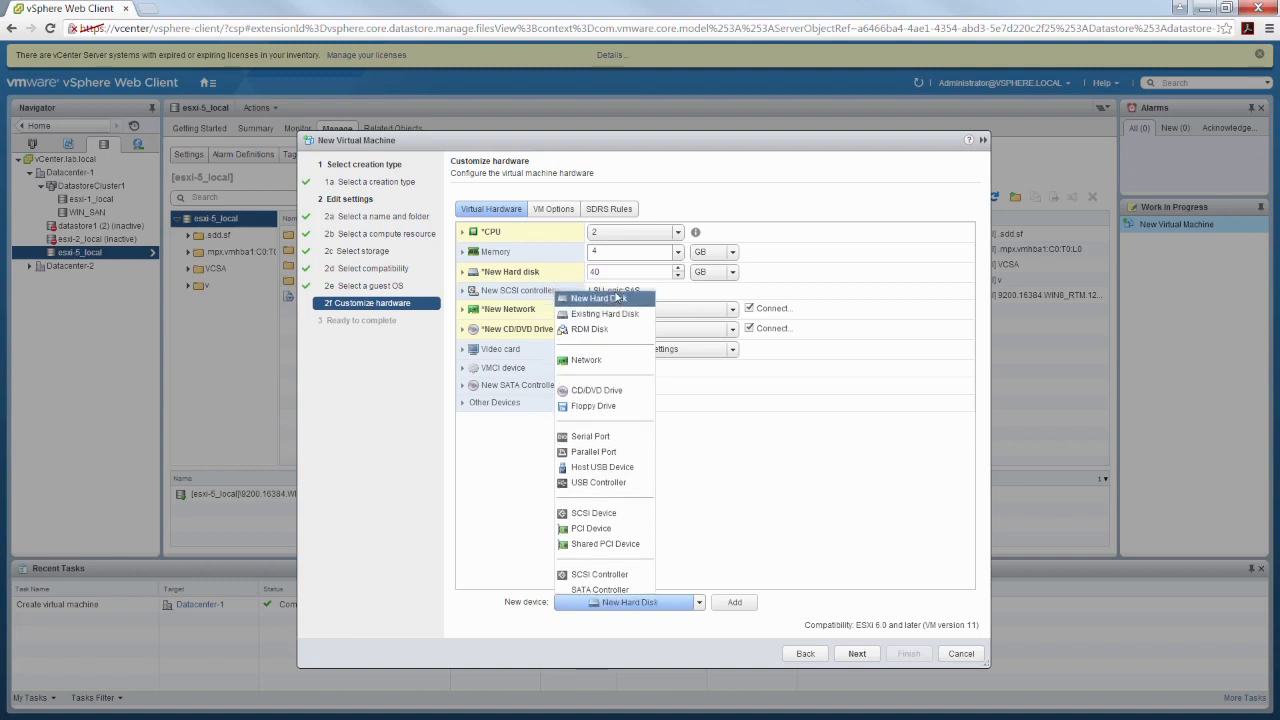
left_click(737, 605)
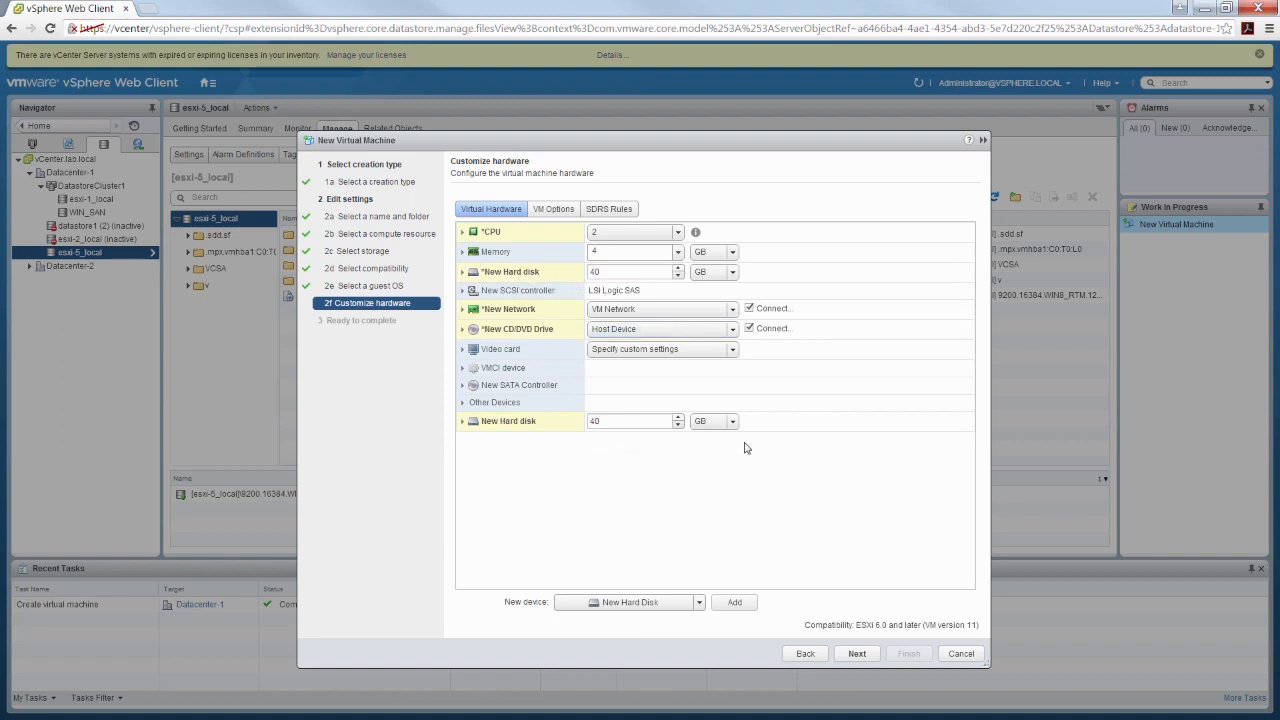
left_click(967, 423)
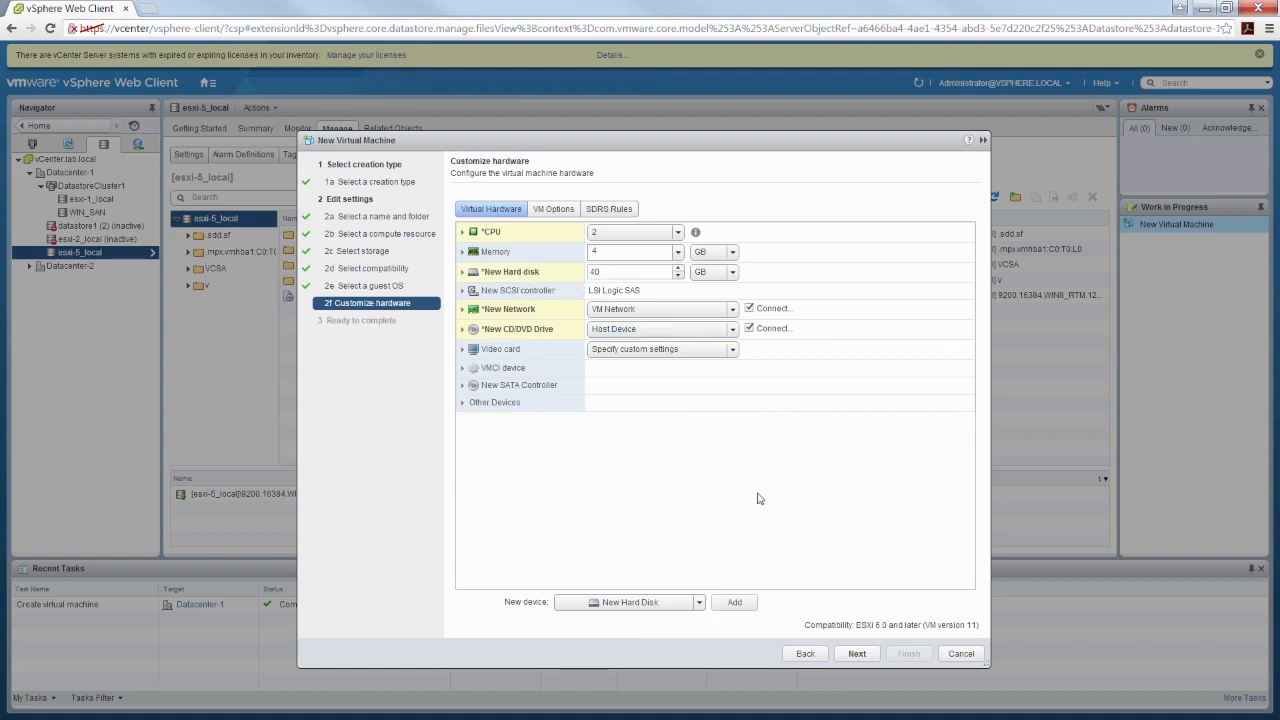
Try to add an RDM Disk as a new device, then cancel the target LUN selection
left_click(699, 604)
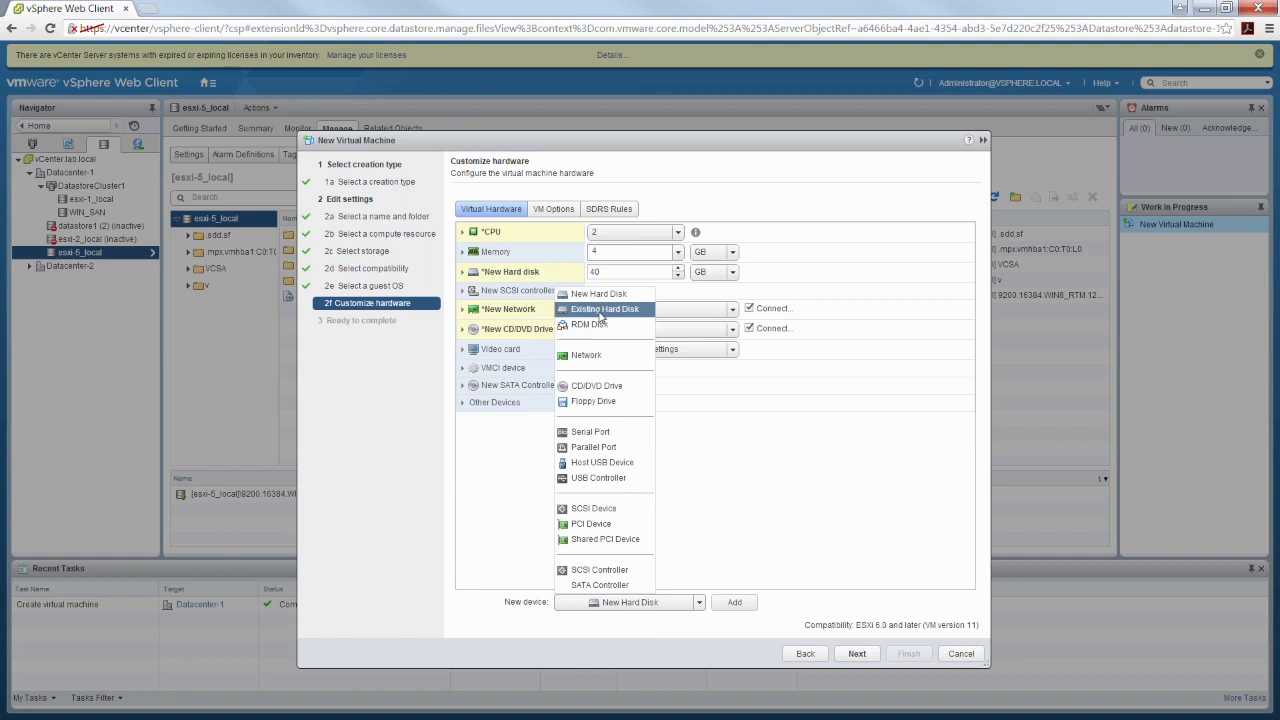
left_click(599, 326)
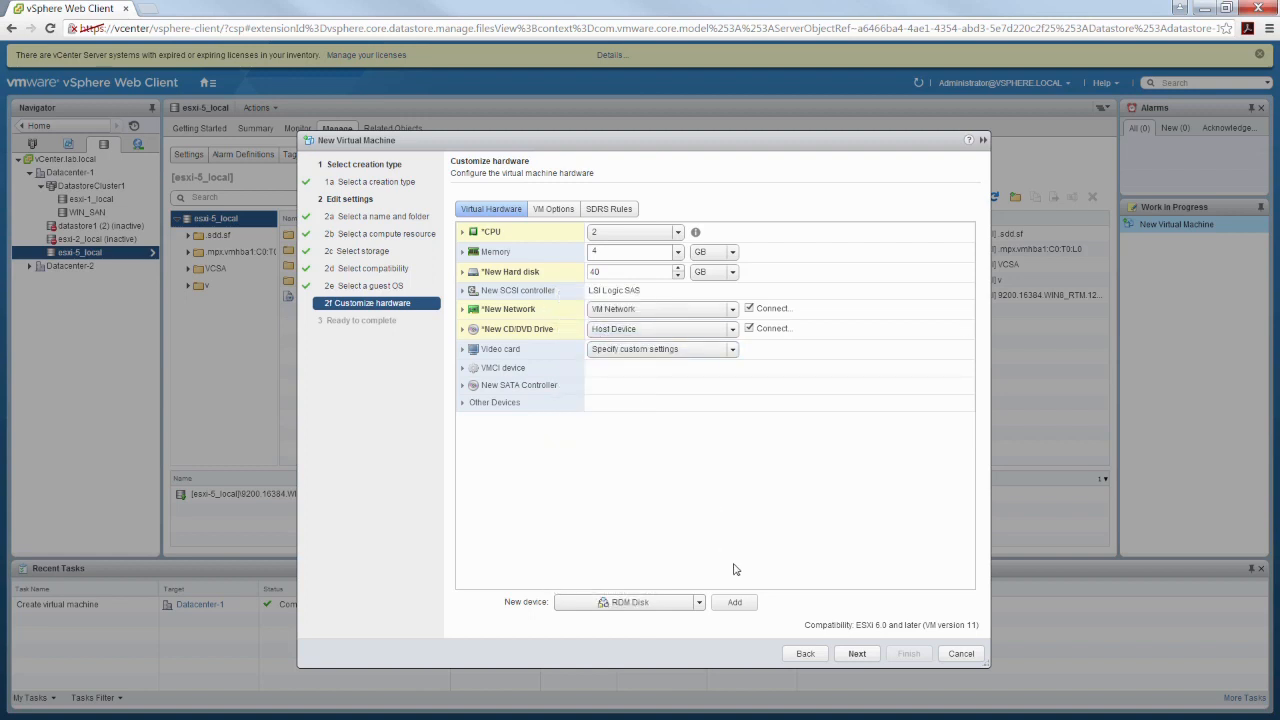
left_click(737, 603)
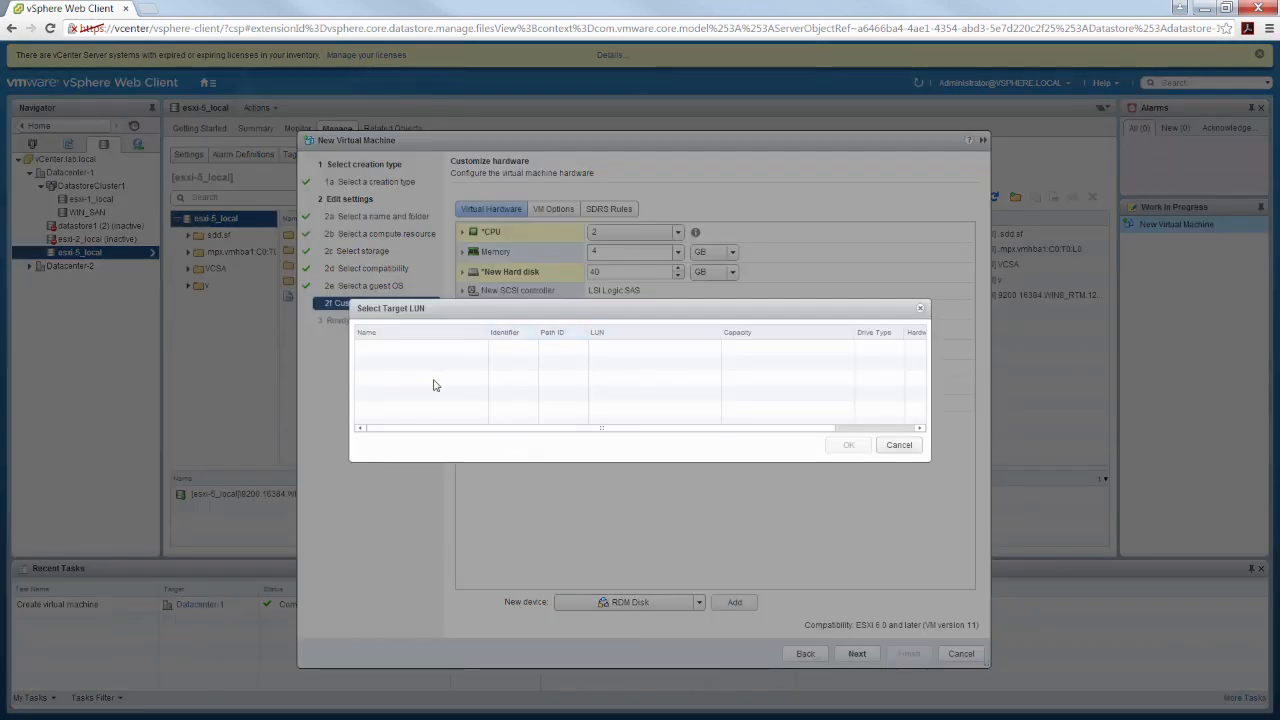
left_click(891, 449)
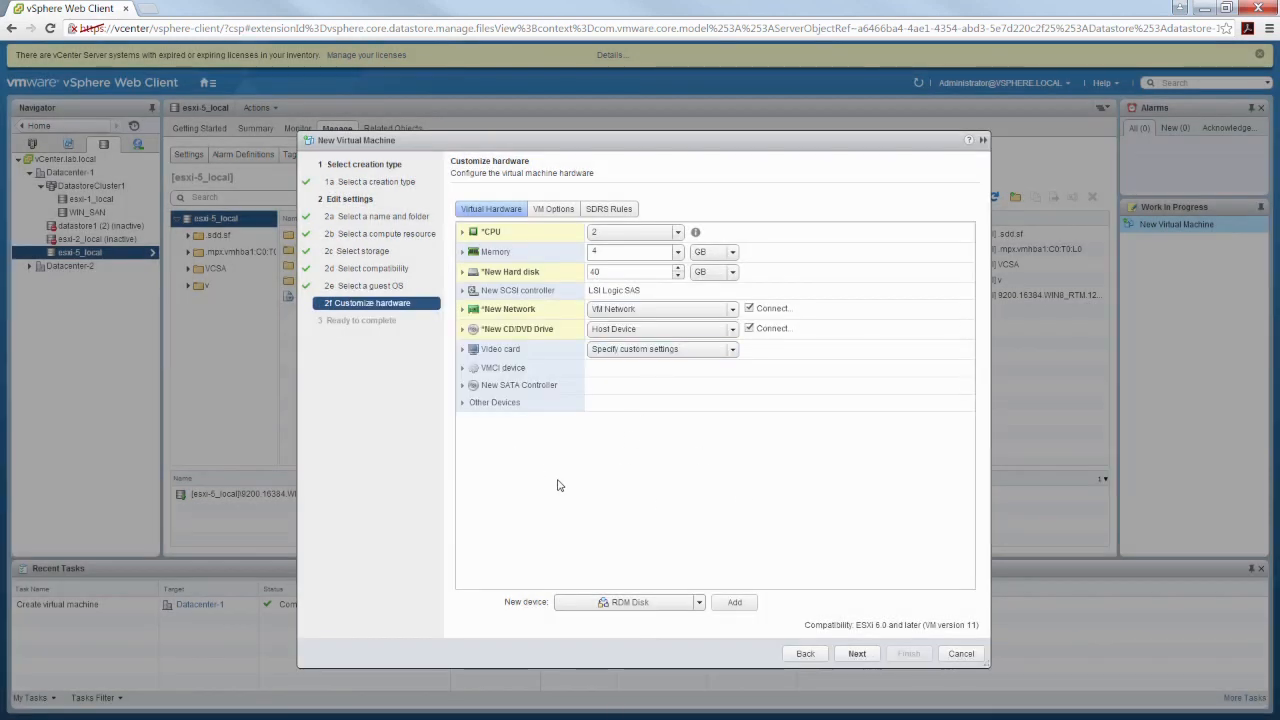
Look through the device types that can be added to the virtual machine, then close the list without choosing one
left_click(690, 603)
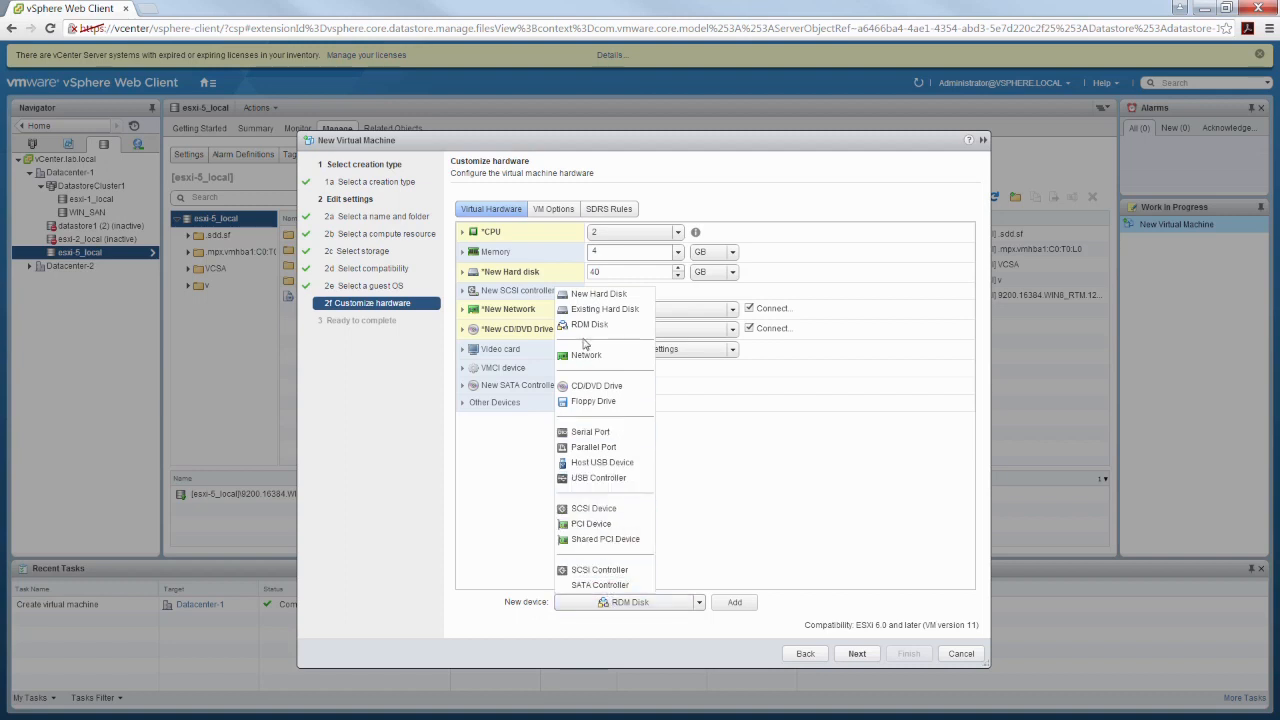
left_click(710, 492)
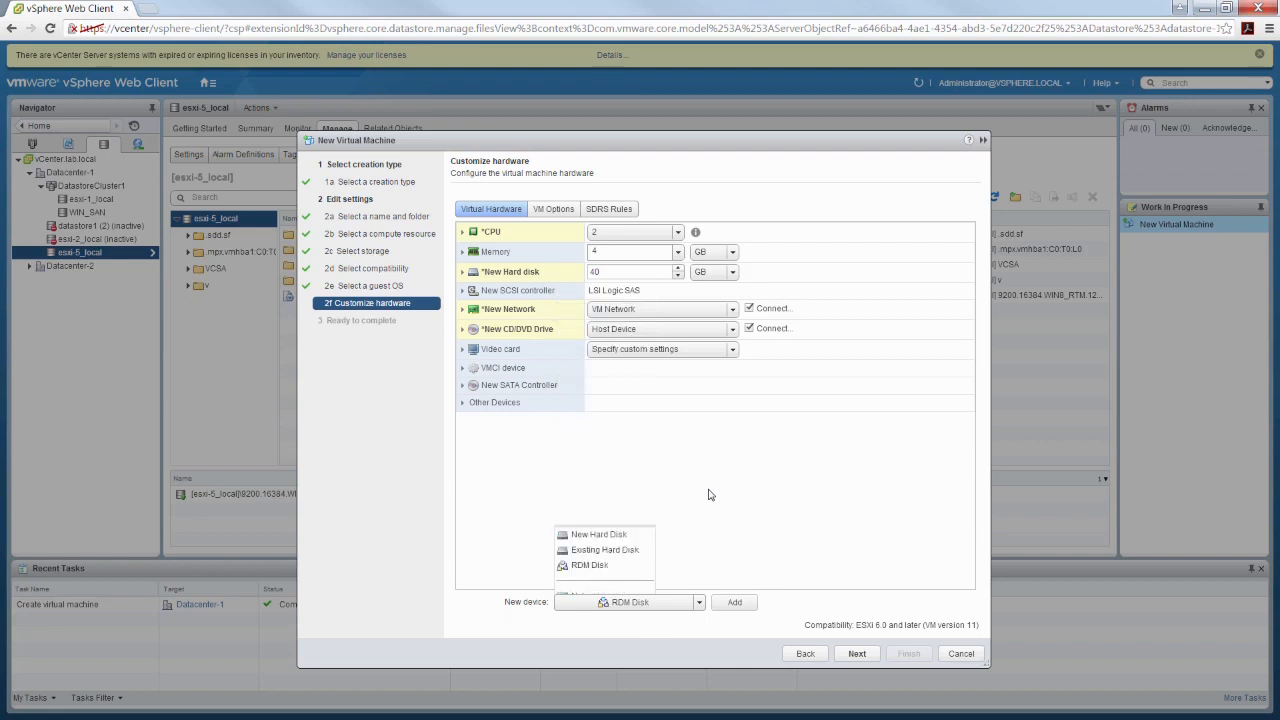
left_click(702, 603)
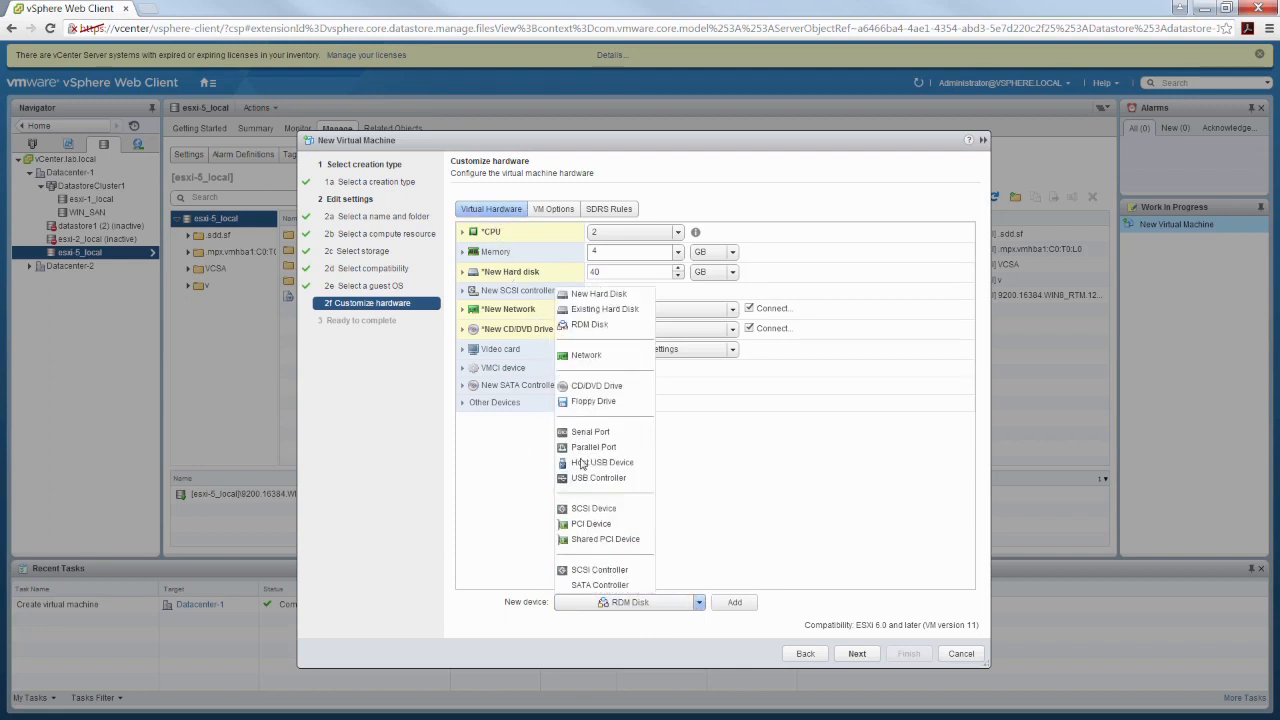
left_click(717, 485)
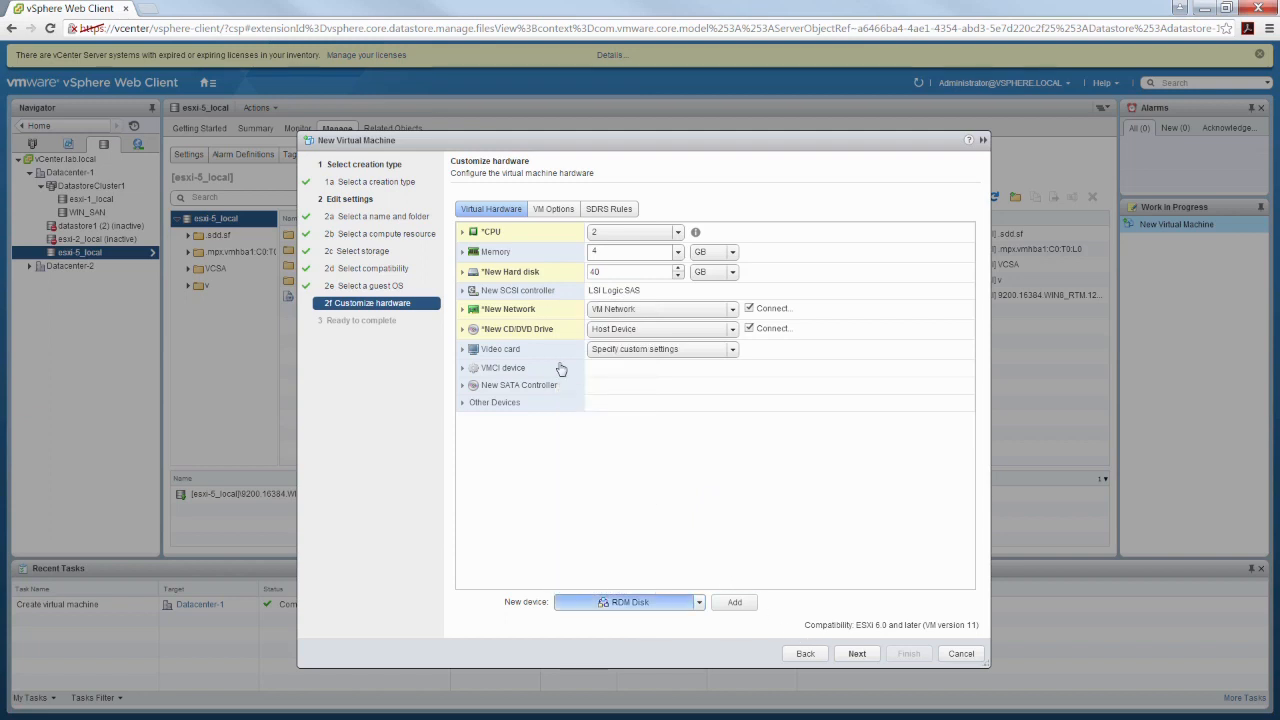
Review the virtual machine's general and remote console options, toggling the limit on simultaneous connections on and off
left_click(553, 208)
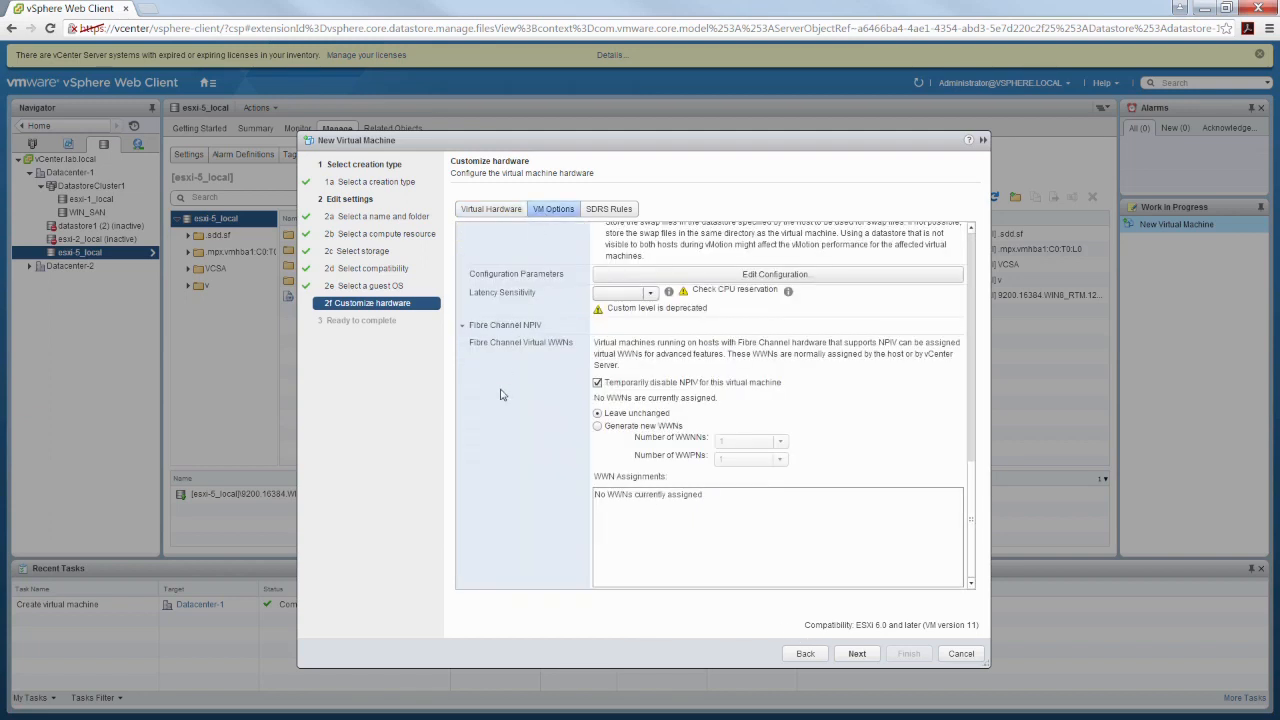
left_click_drag(973, 493, 955, 204)
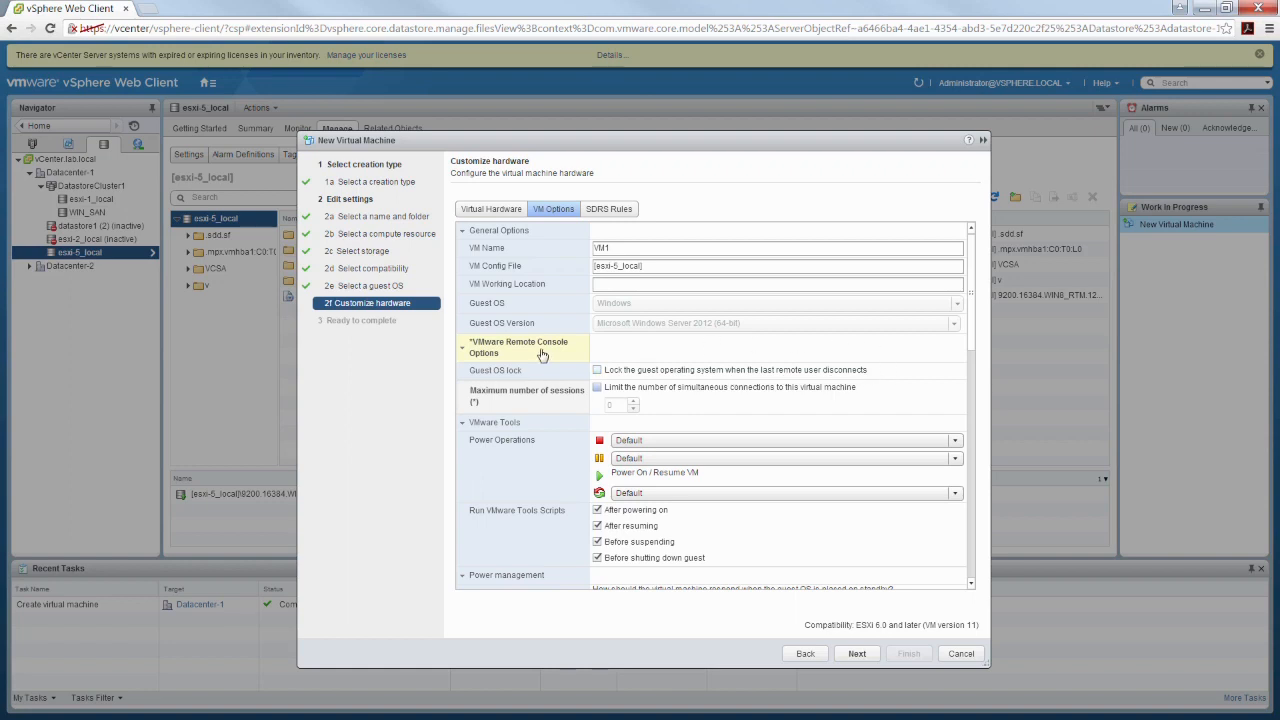
left_click(636, 391)
left_click(597, 389)
Examine the VMware Tools power operation choices for power off and reset, leaving both set to Default
left_click_drag(969, 265, 968, 322)
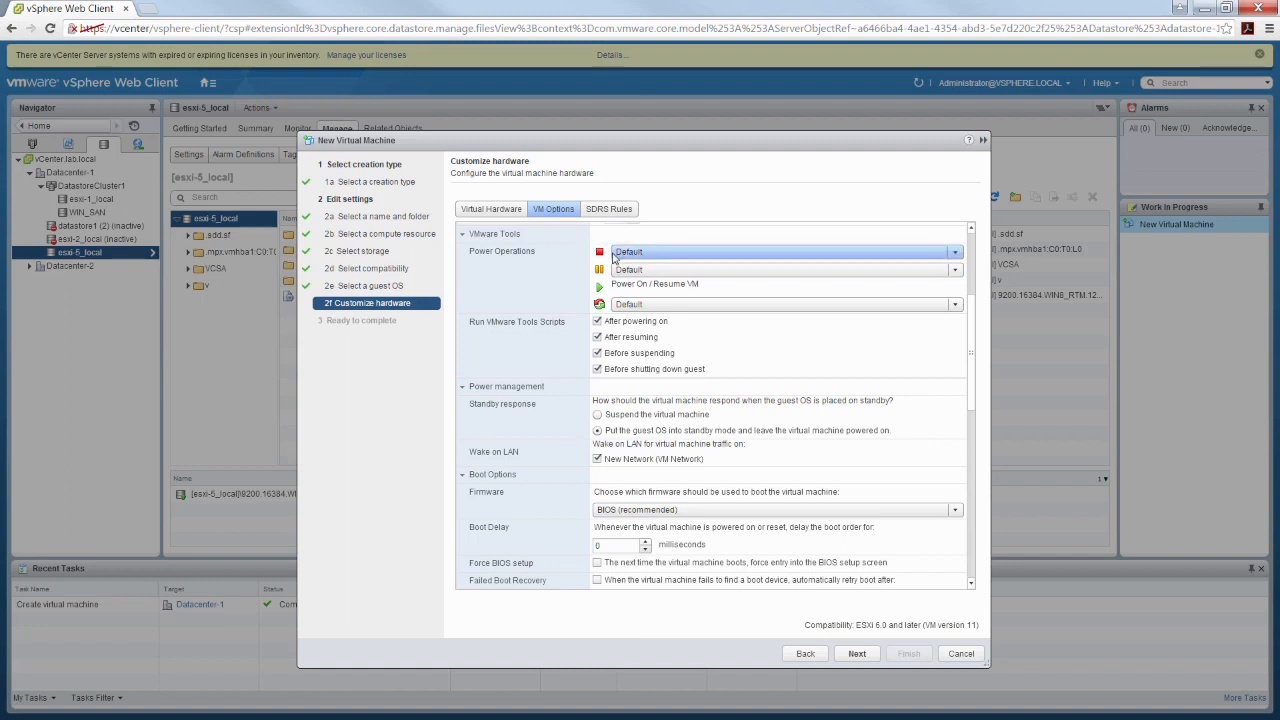
left_click(678, 258)
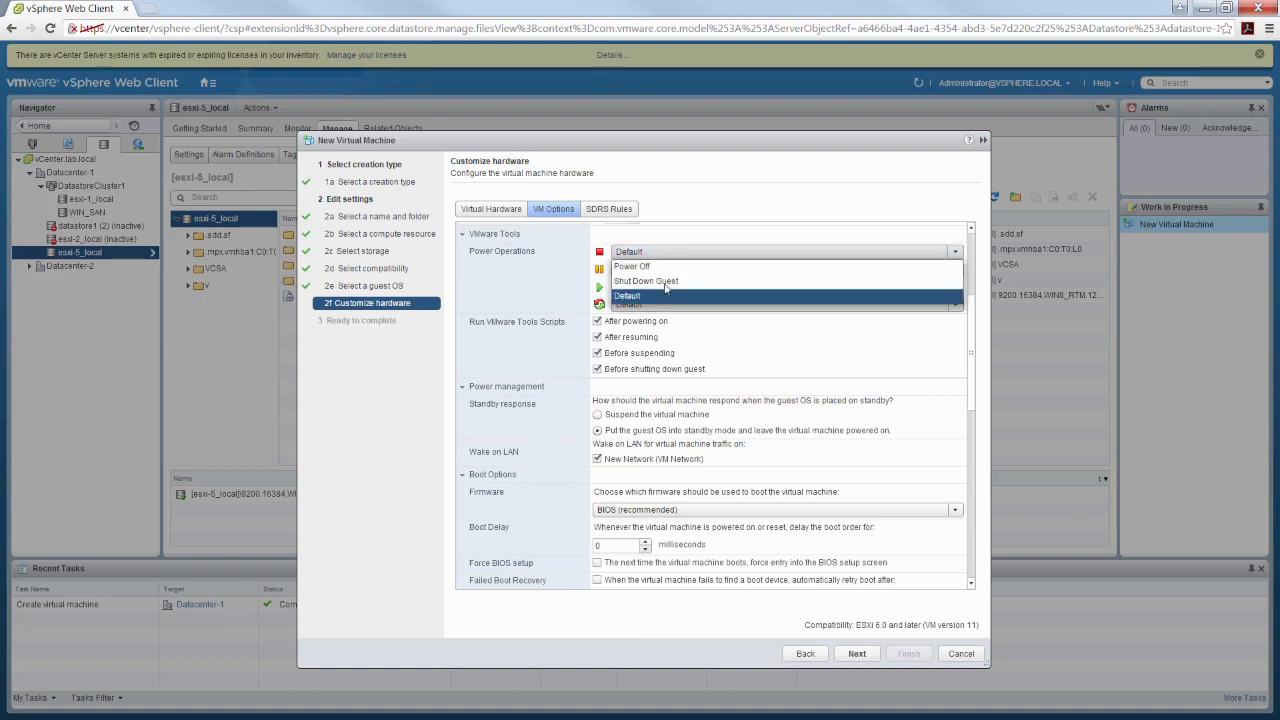
left_click(536, 292)
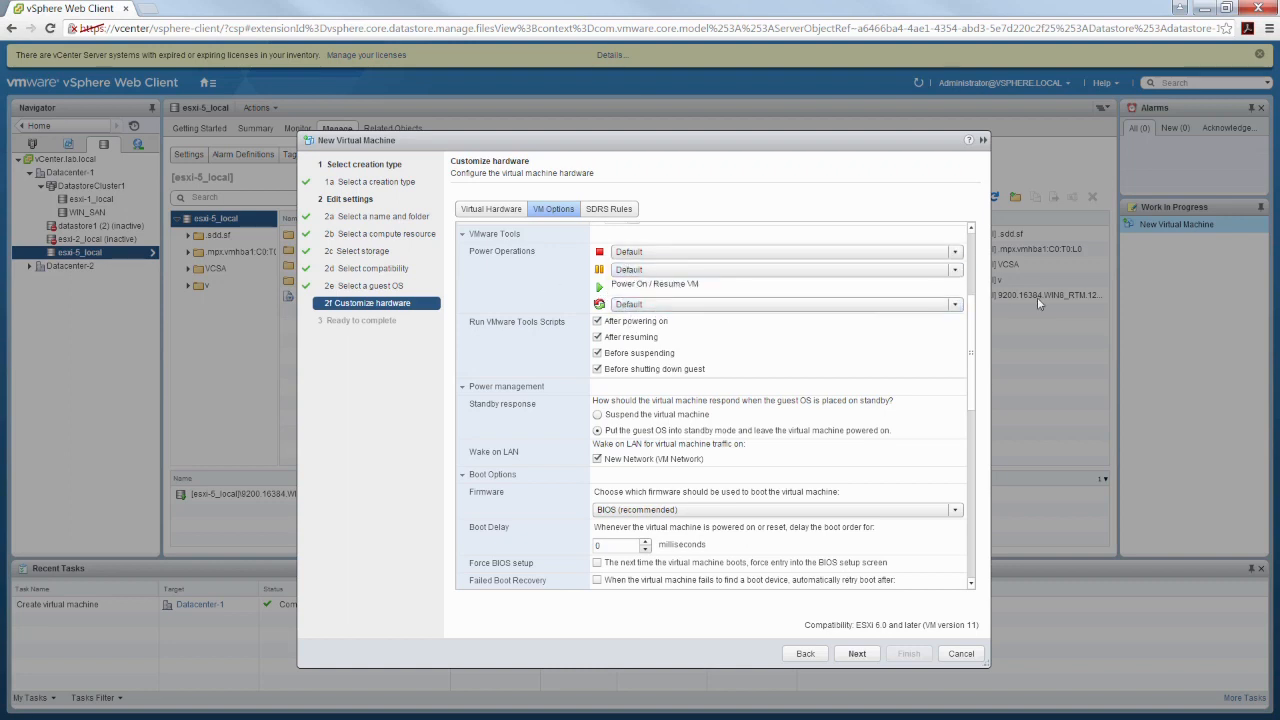
left_click(950, 306)
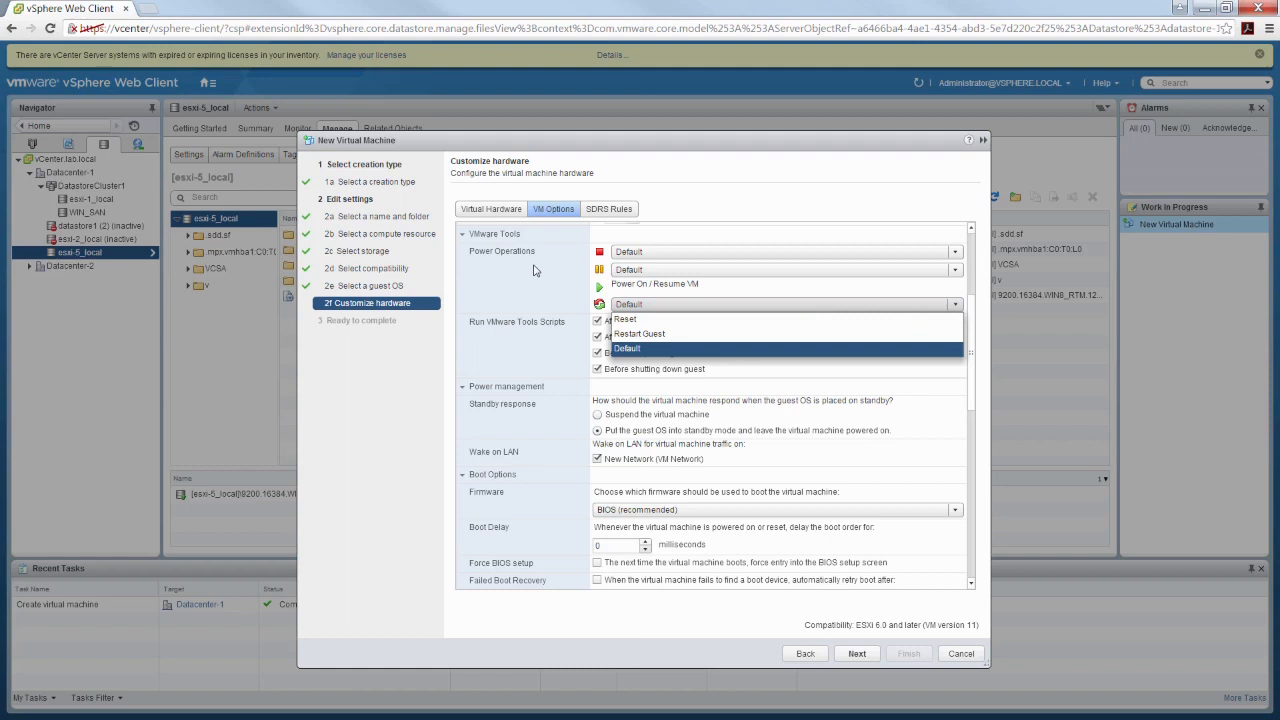
left_click(538, 276)
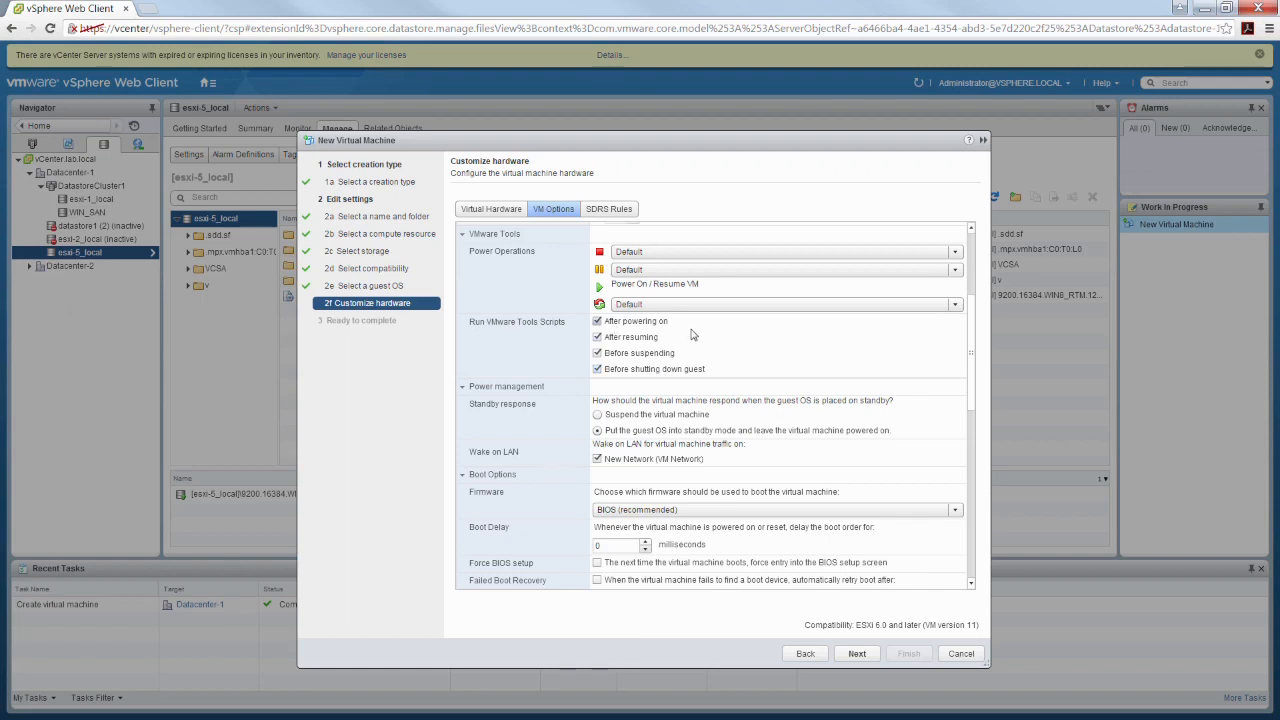
Review the power management and boot options, including the available firmware choices, and keep BIOS (recommended)
scroll(973, 362, "down", 2)
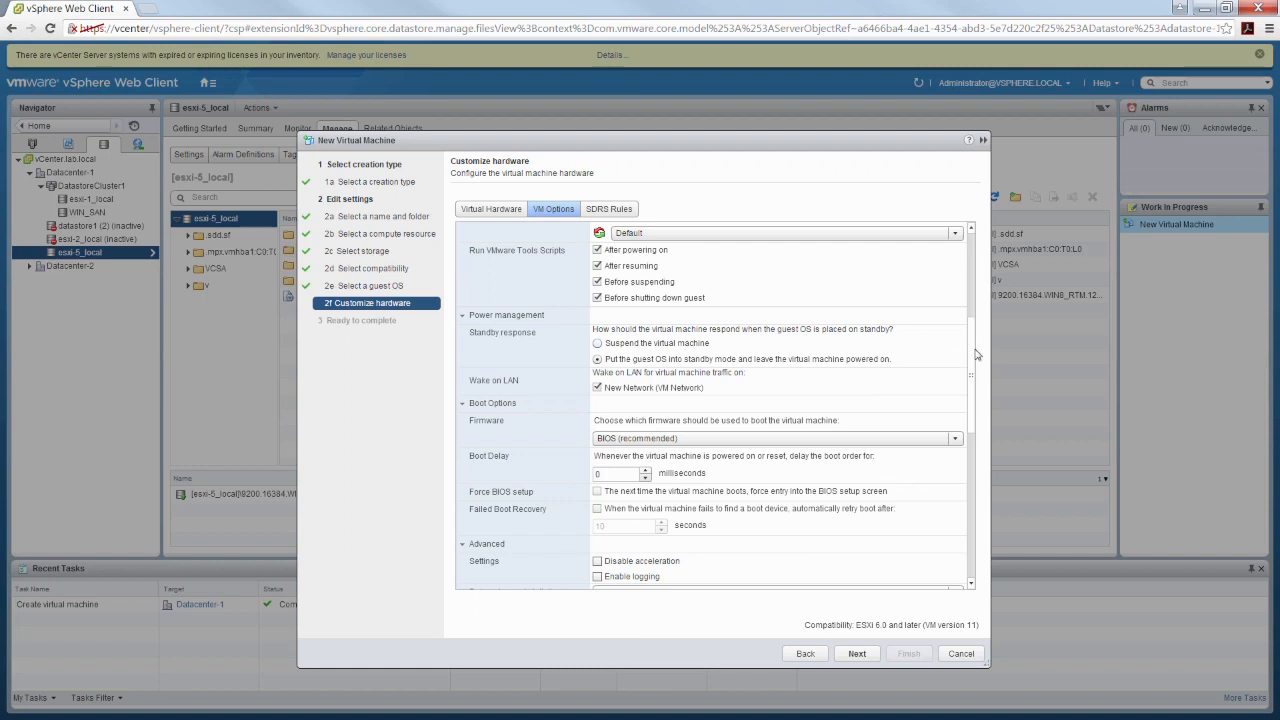
left_click_drag(975, 355, 978, 388)
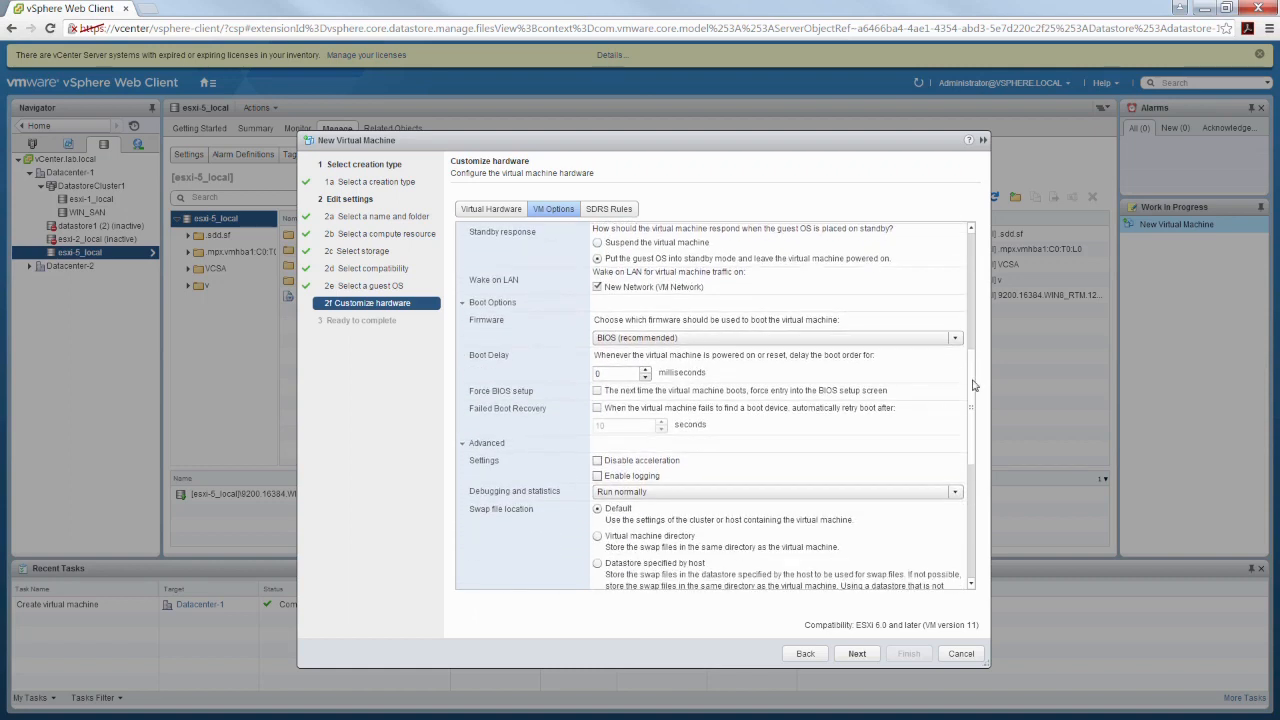
left_click(973, 231)
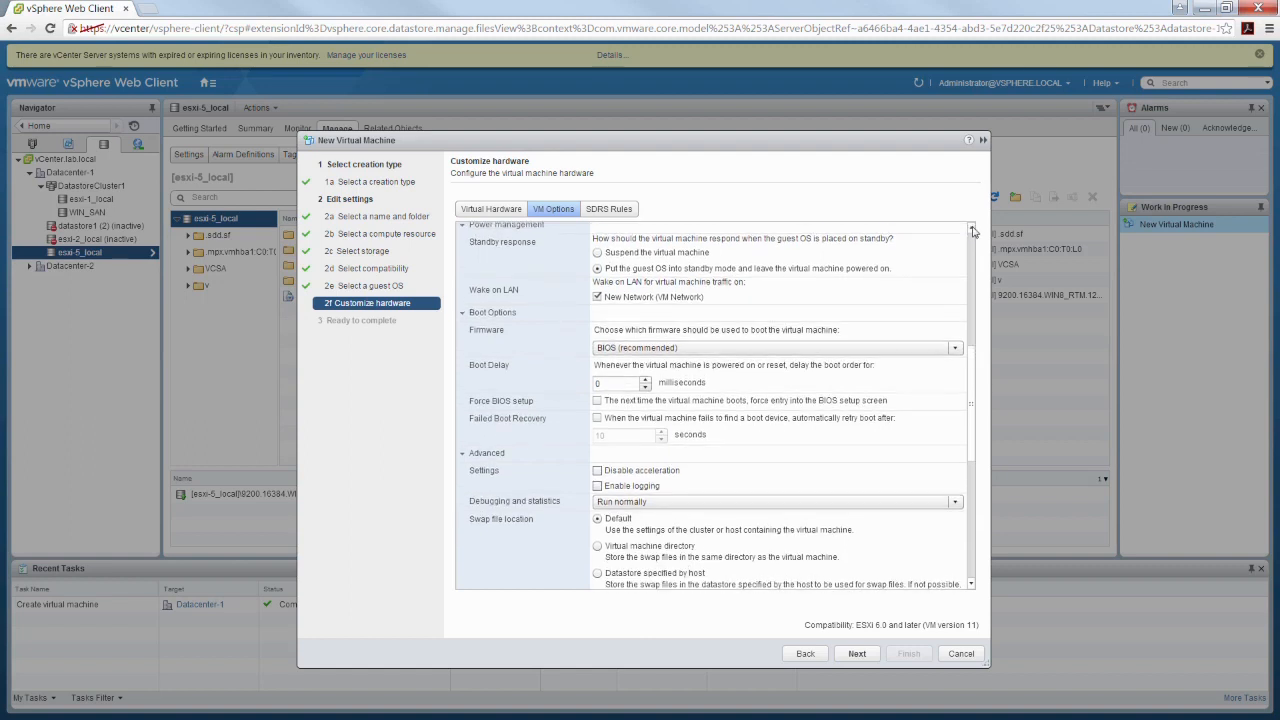
left_click(973, 231)
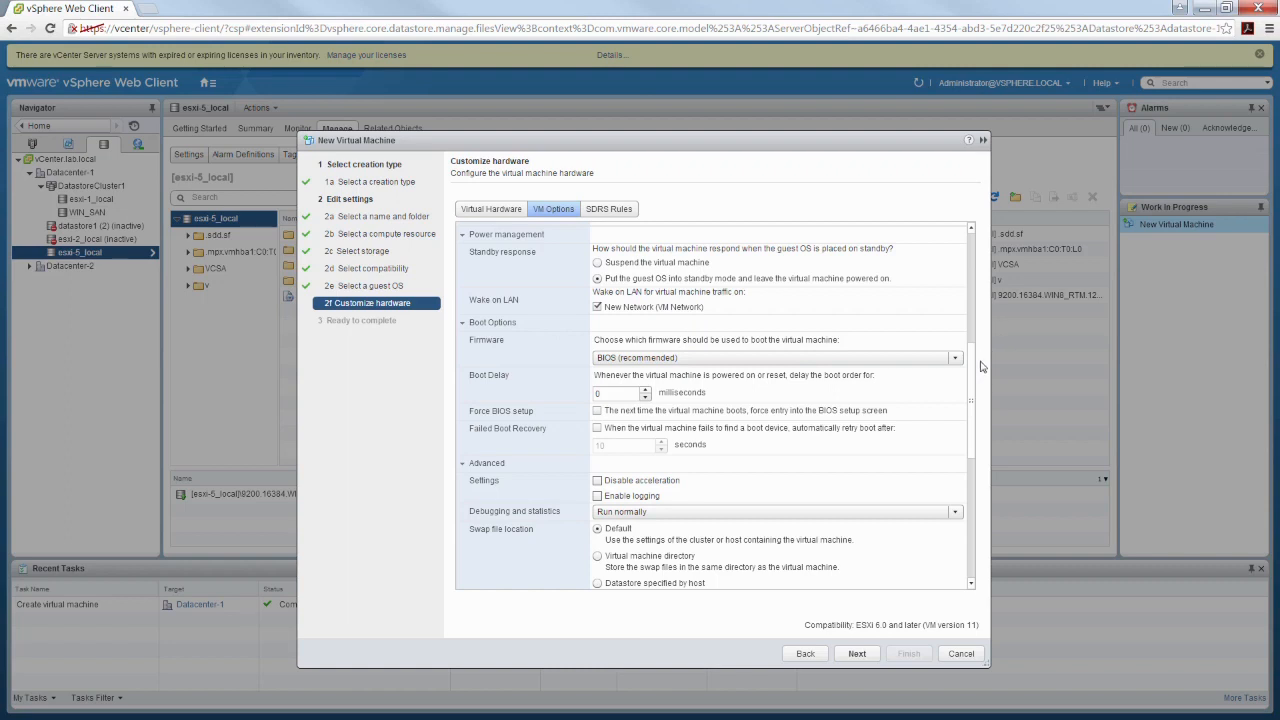
left_click_drag(972, 381, 972, 404)
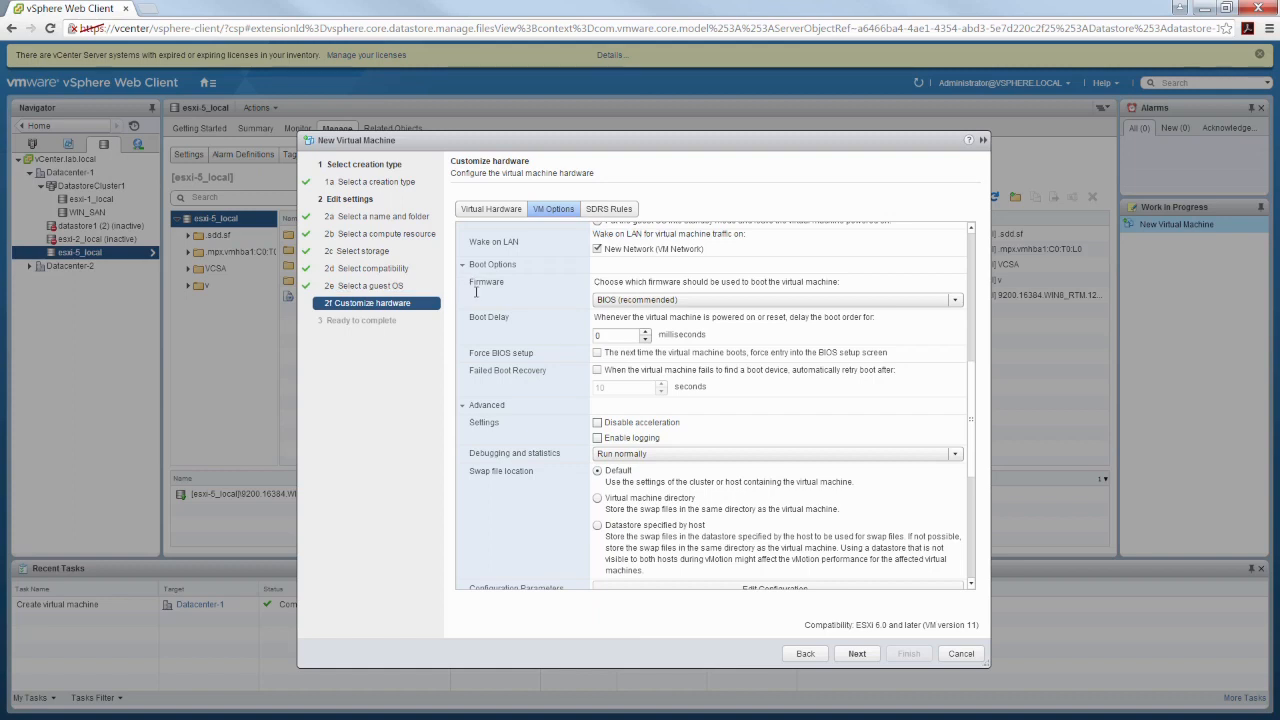
left_click(955, 302)
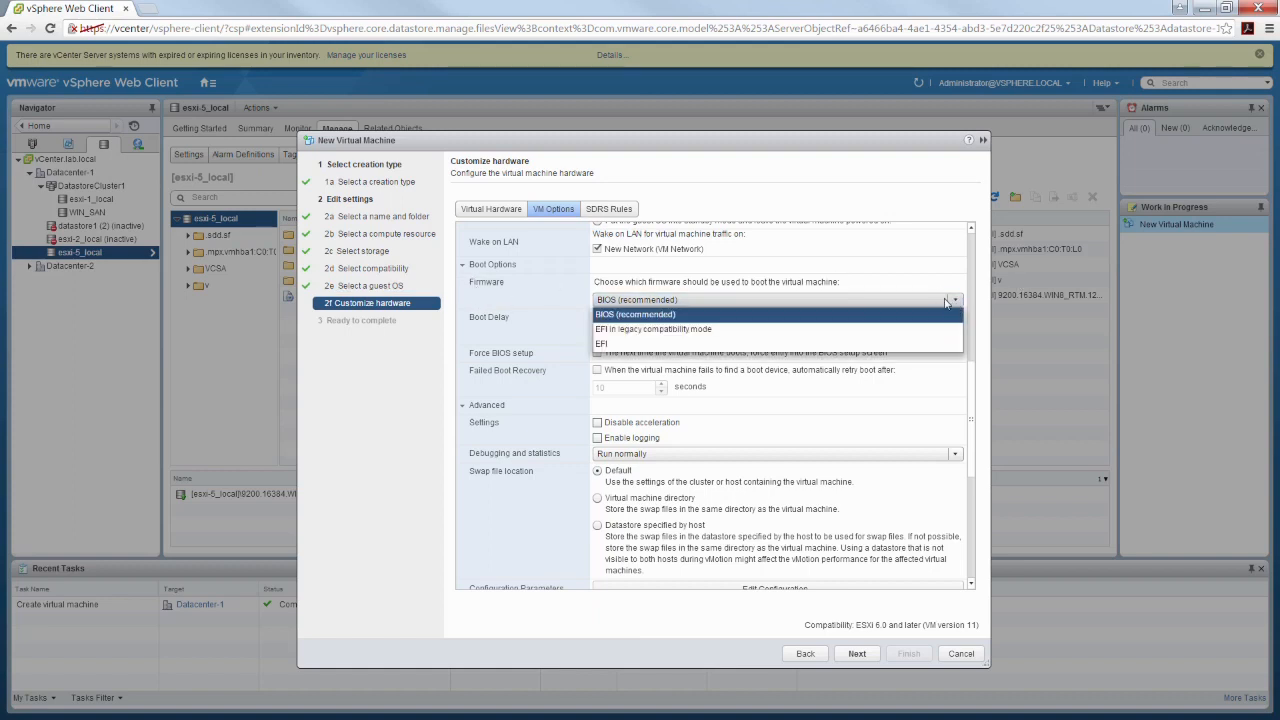
left_click(845, 271)
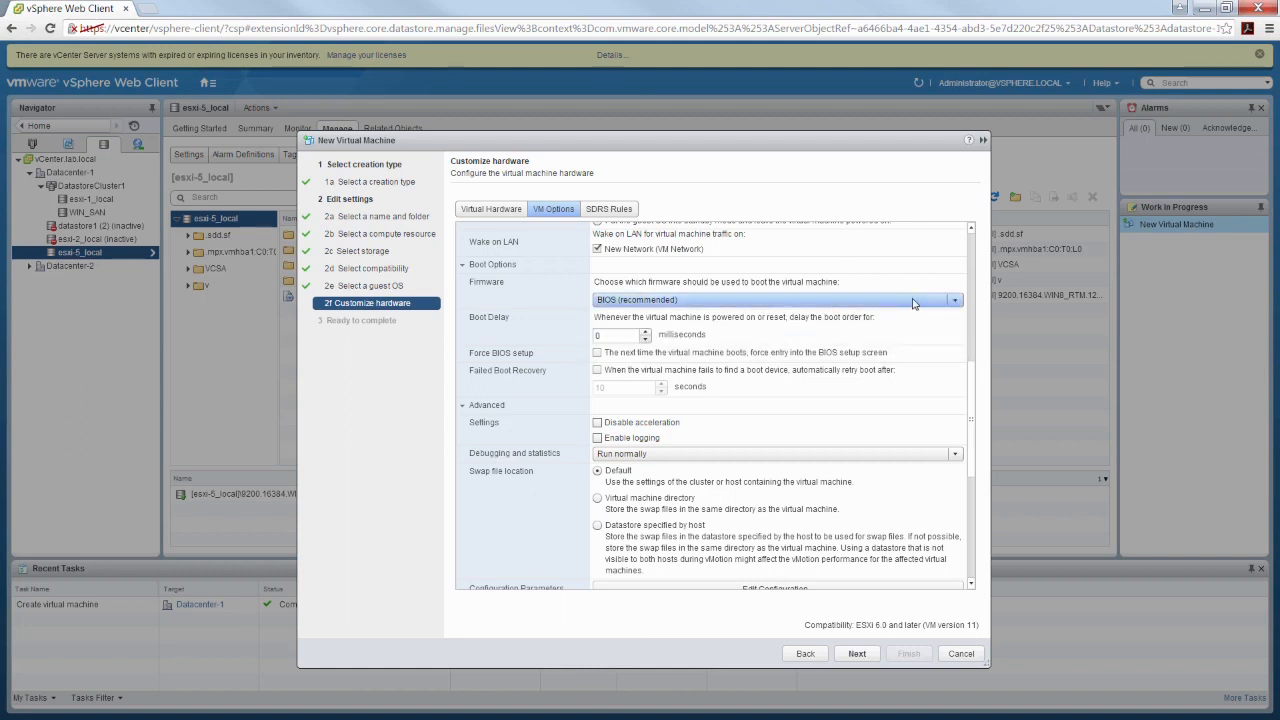
left_click(873, 301)
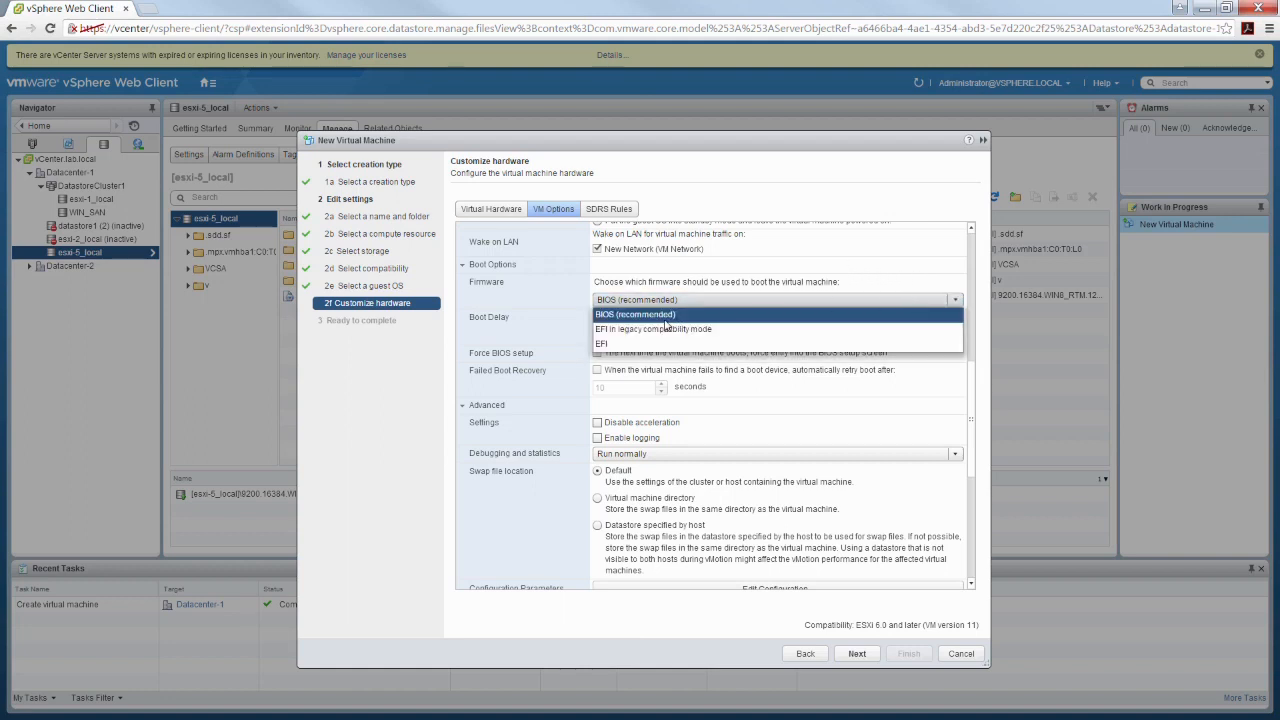
left_click(873, 268)
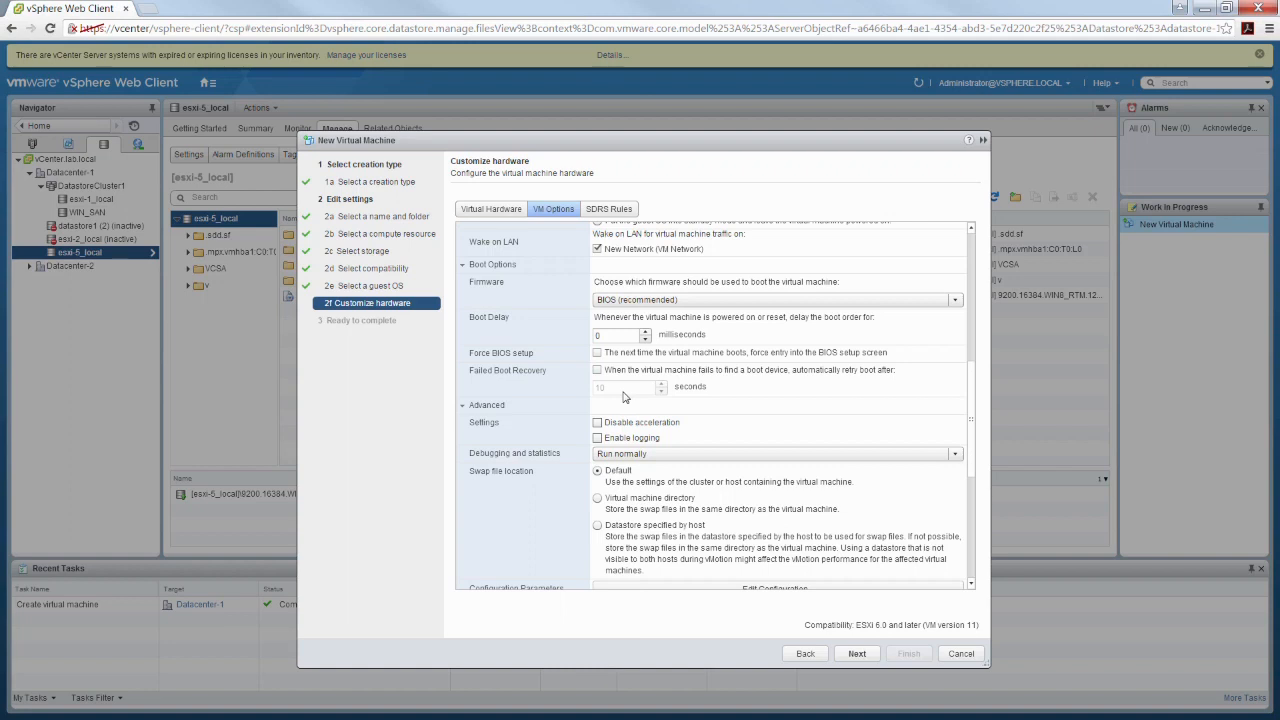
Check the debugging and statistics choices in the advanced options and enable Disable acceleration
left_click_drag(975, 390, 972, 433)
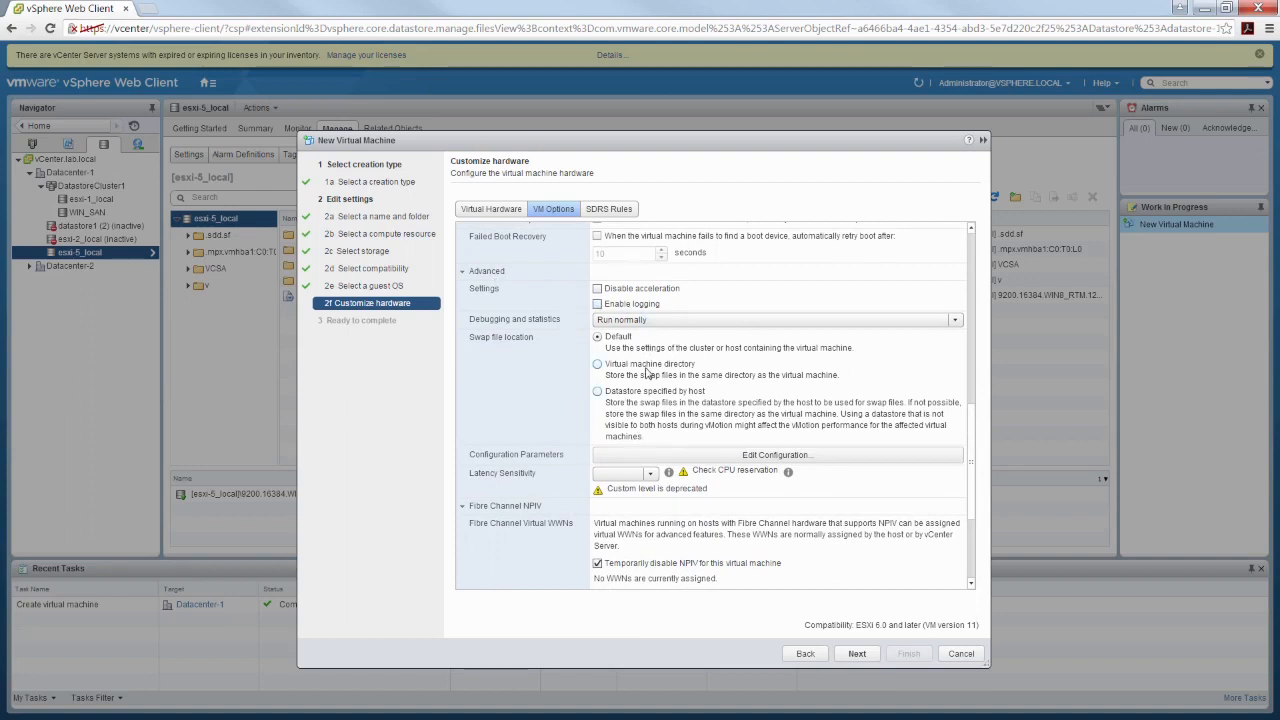
left_click(955, 321)
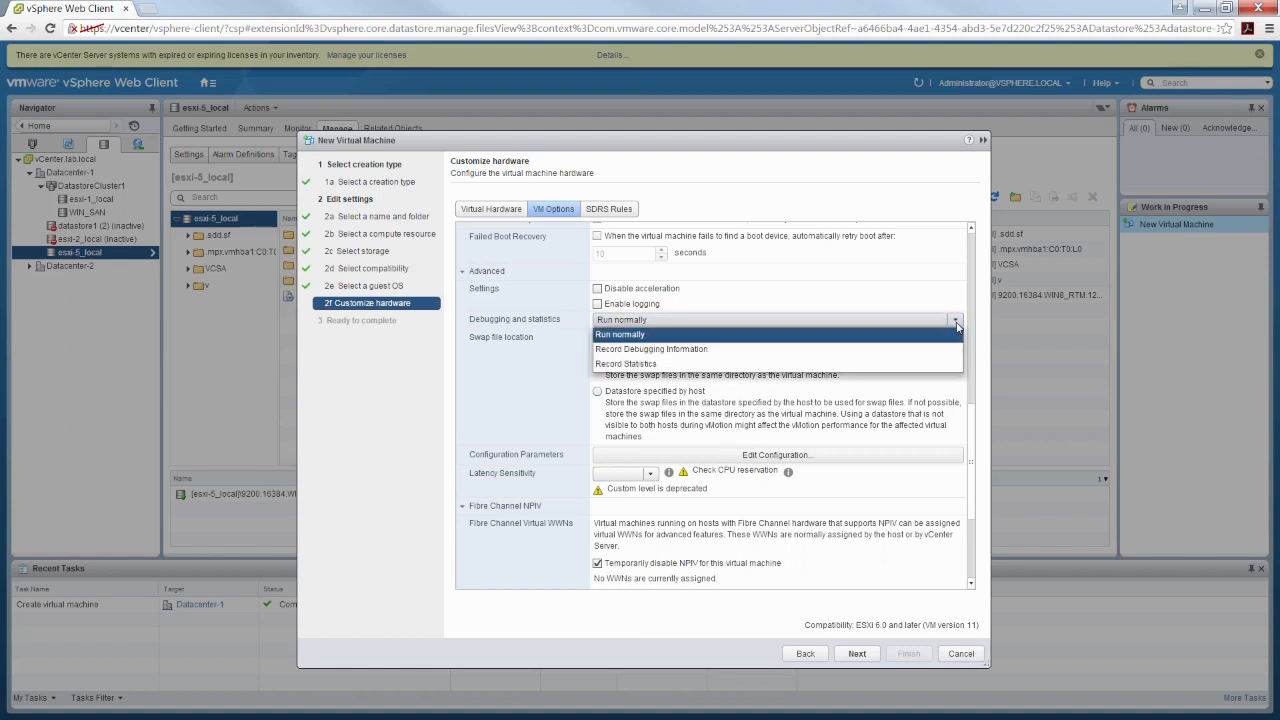
left_click(766, 292)
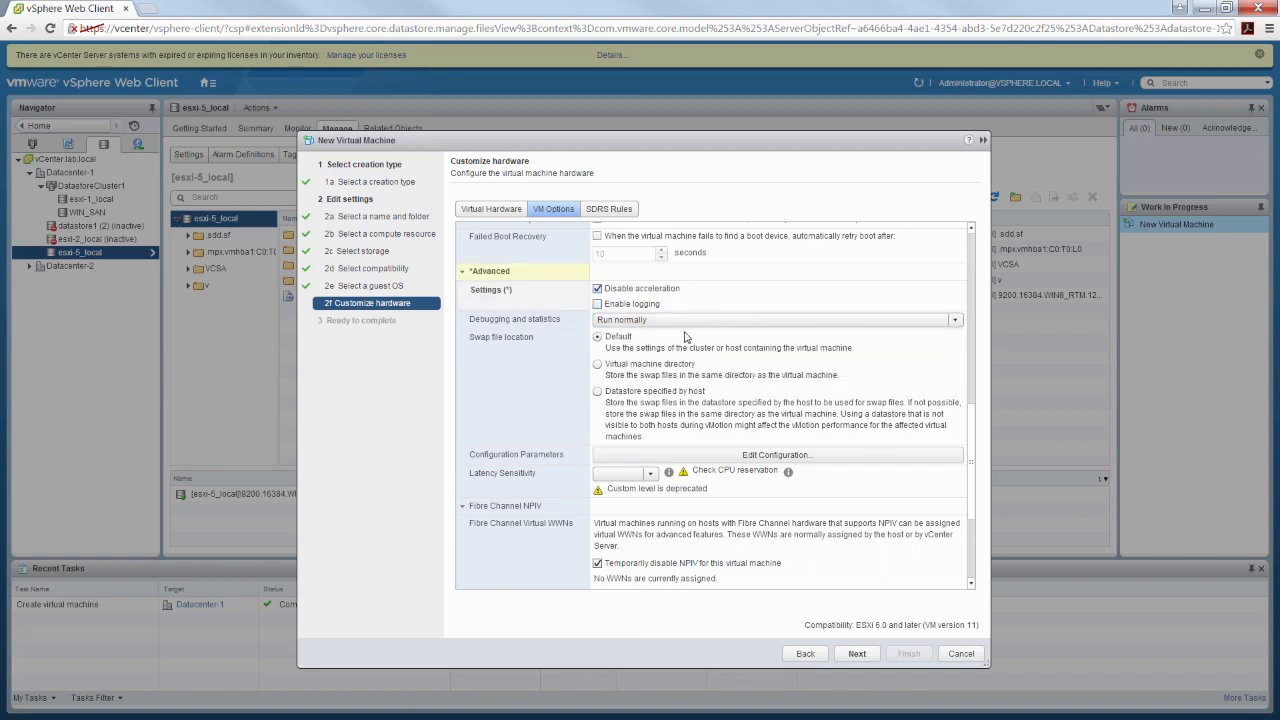
Turn off Disable acceleration, then review the advanced configuration parameters, Fibre Channel NPIV options and SDRS rules without adding any entries
left_click(638, 289)
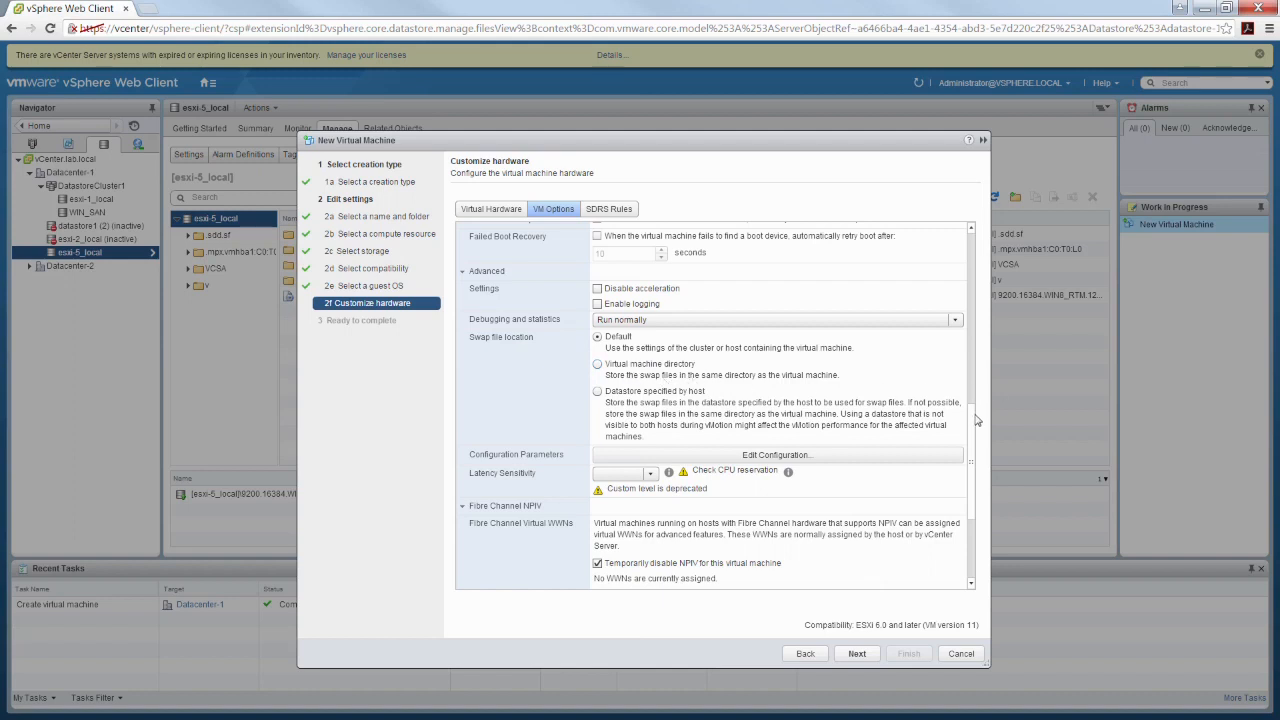
left_click_drag(972, 424, 970, 468)
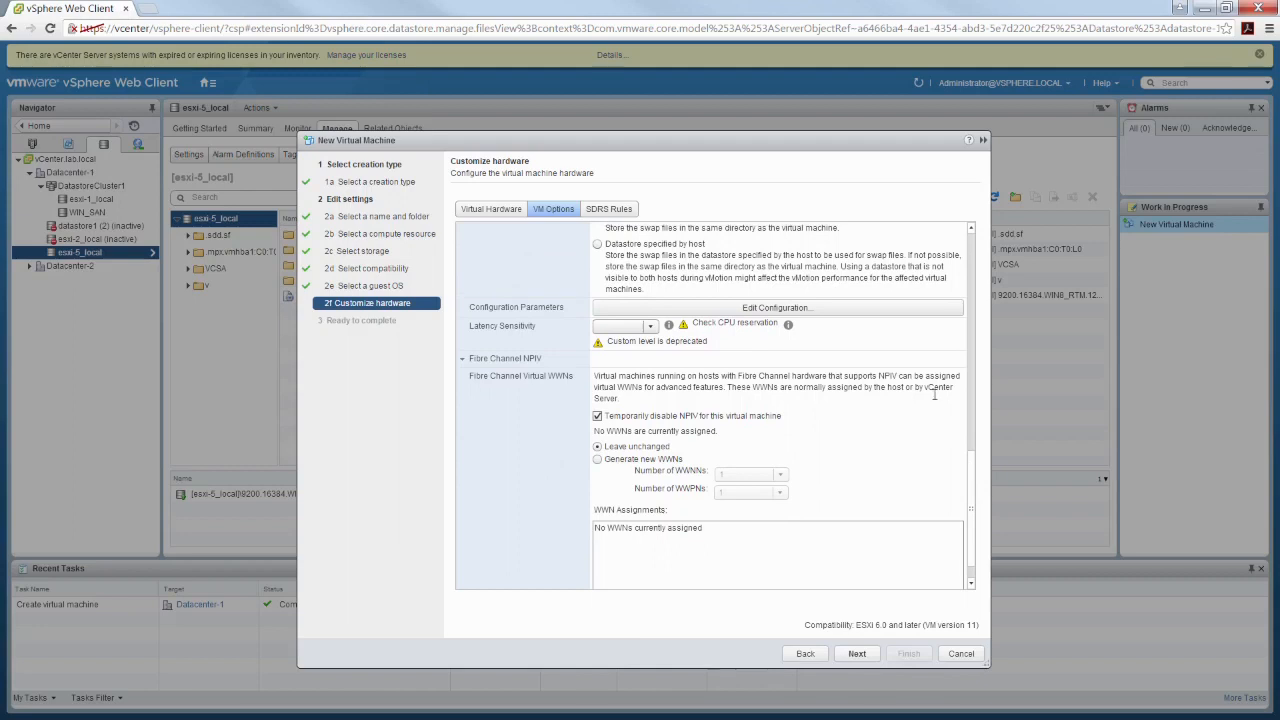
left_click(815, 316)
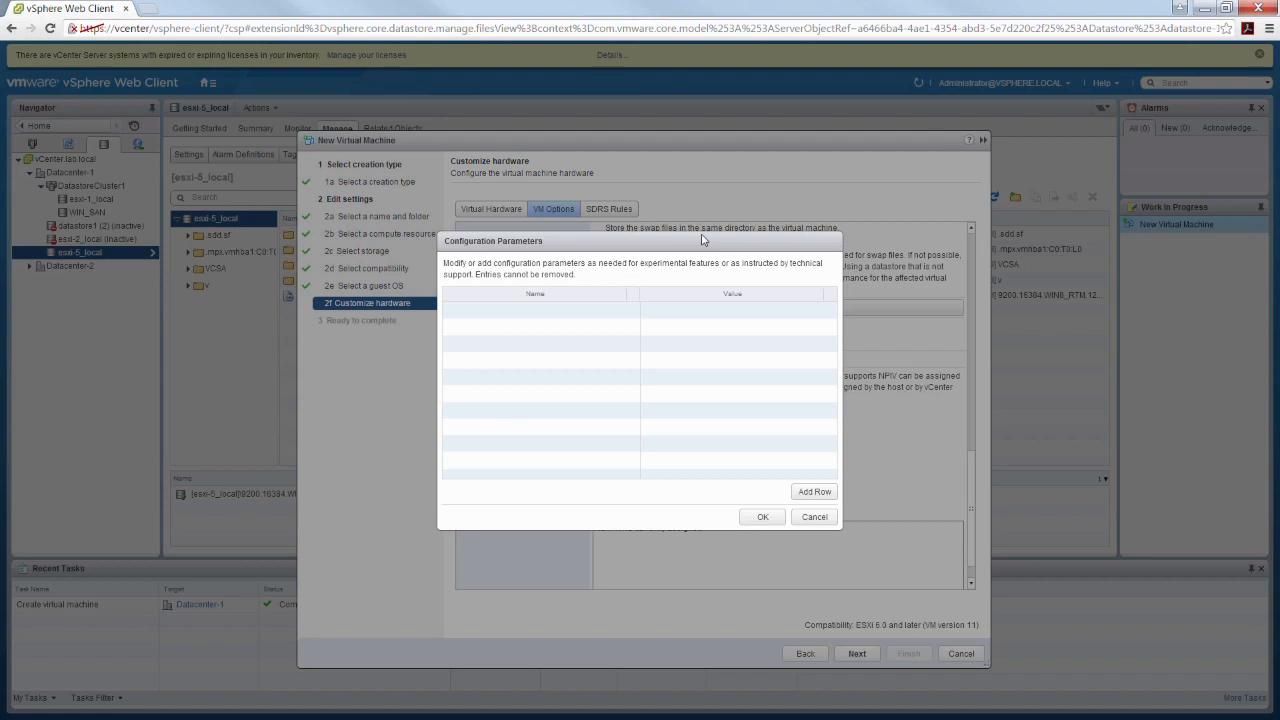
left_click(814, 518)
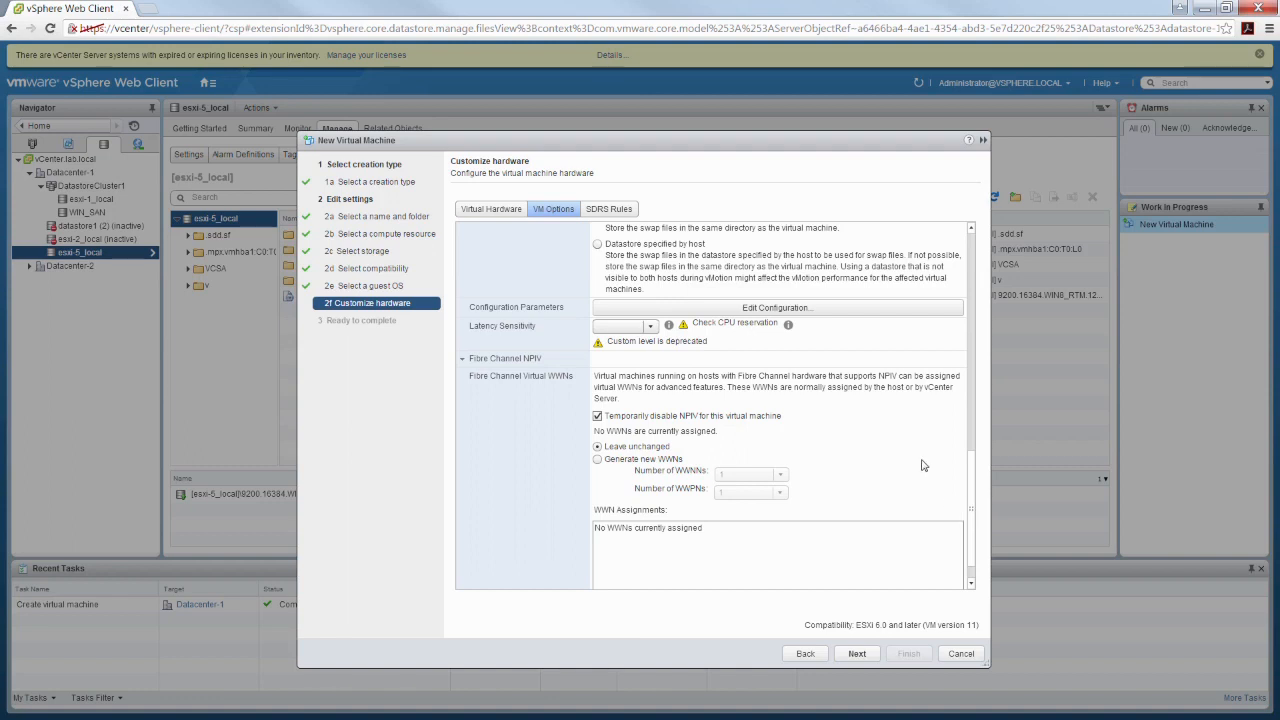
left_click(630, 211)
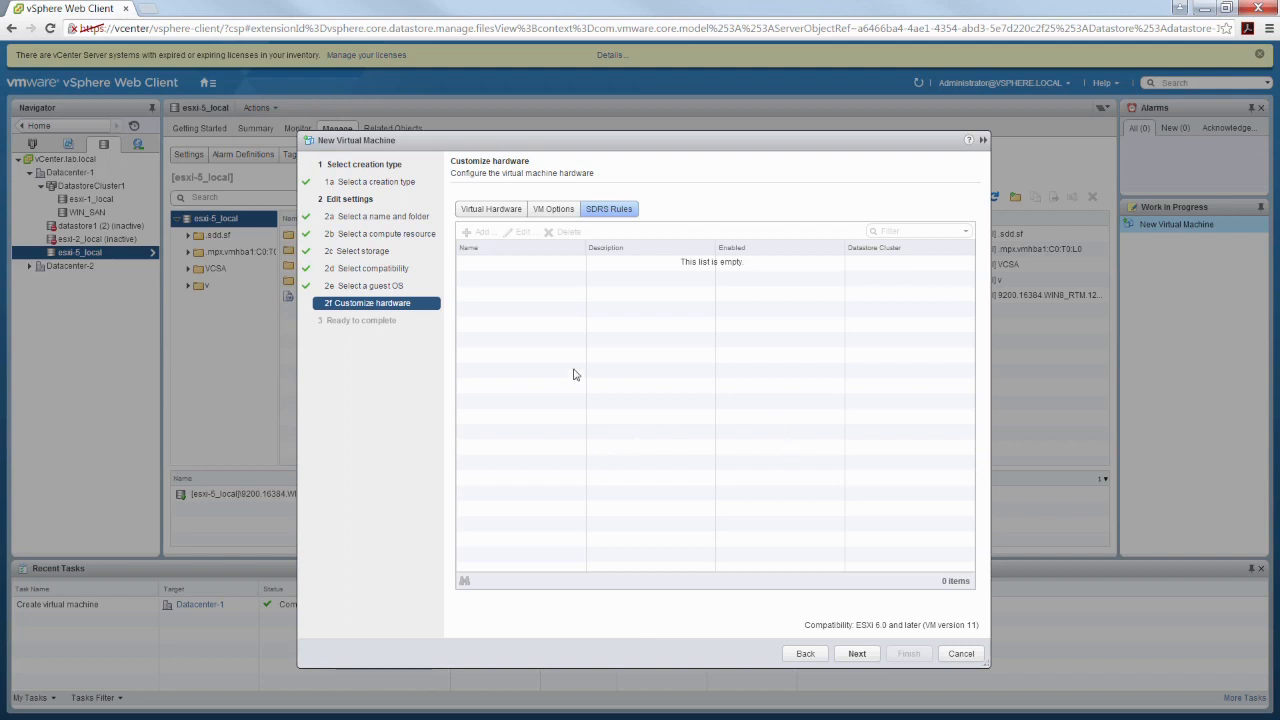
Set the new CD/DVD drive to Datastore ISO File and select the 9200.16384.WIN8_RTM image on esxi-5_local
left_click(496, 212)
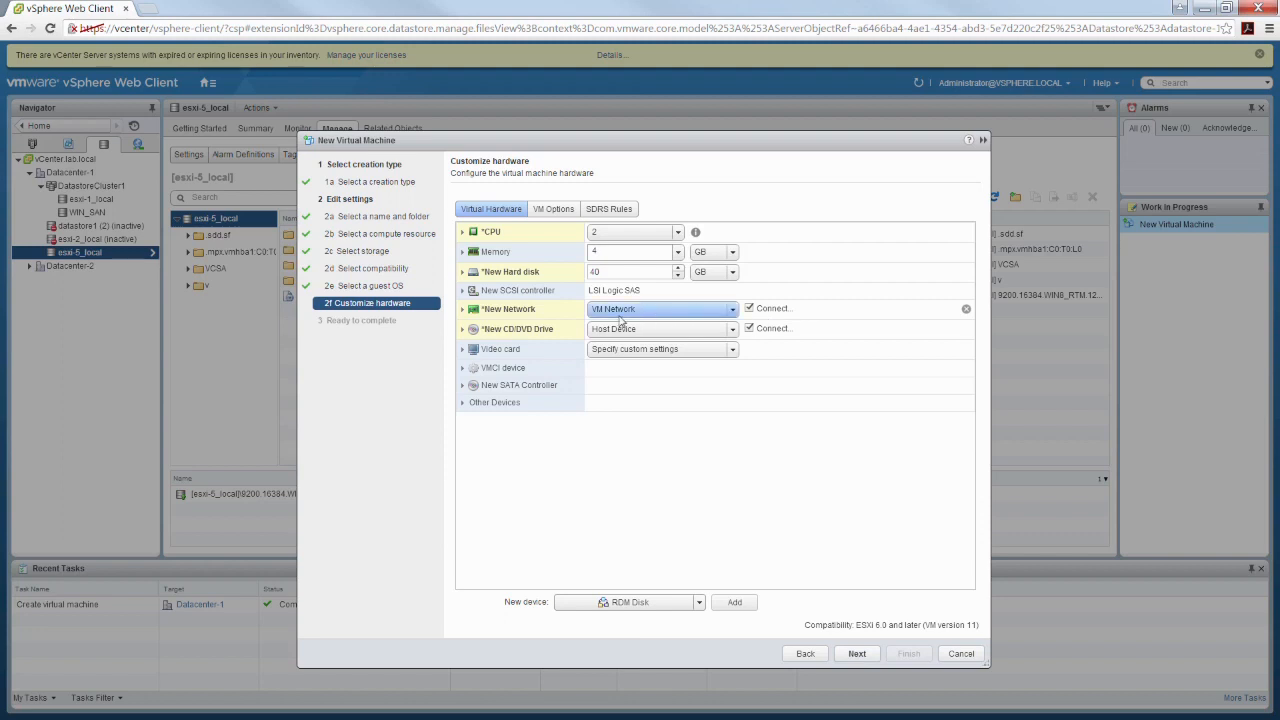
left_click(463, 331)
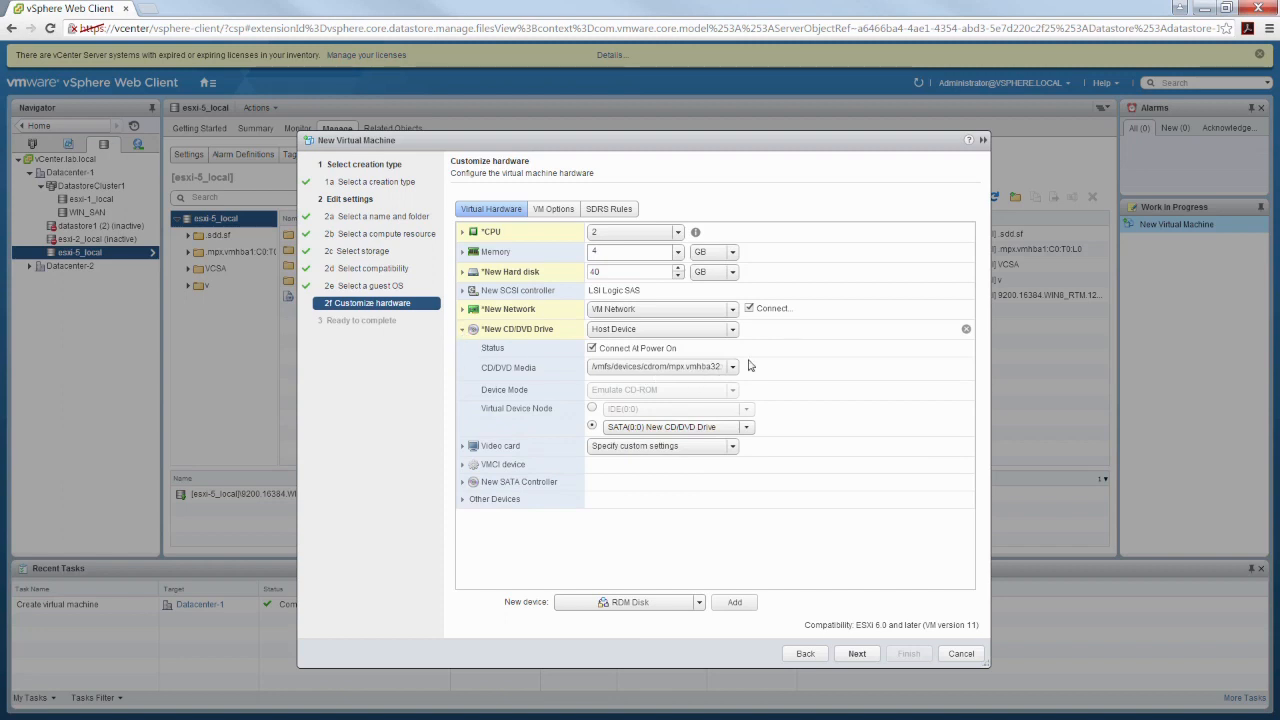
left_click(730, 332)
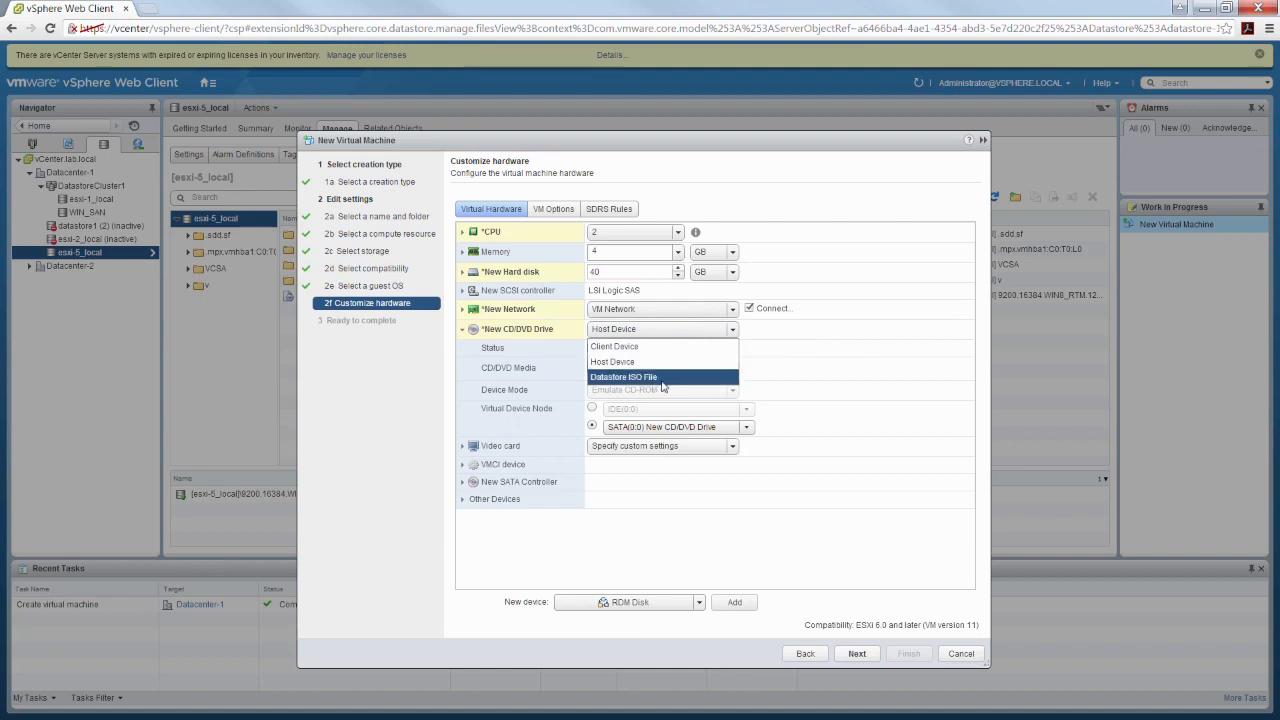
left_click(653, 385)
left_click(487, 270)
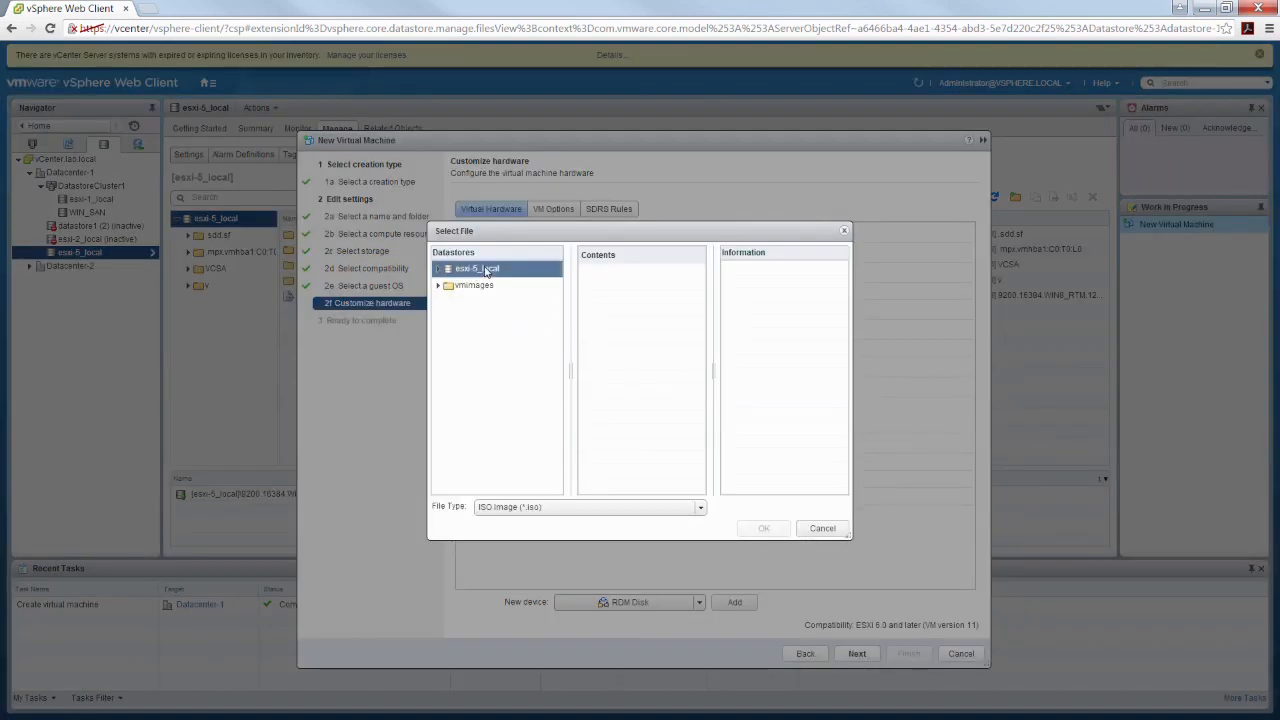
left_click(487, 270)
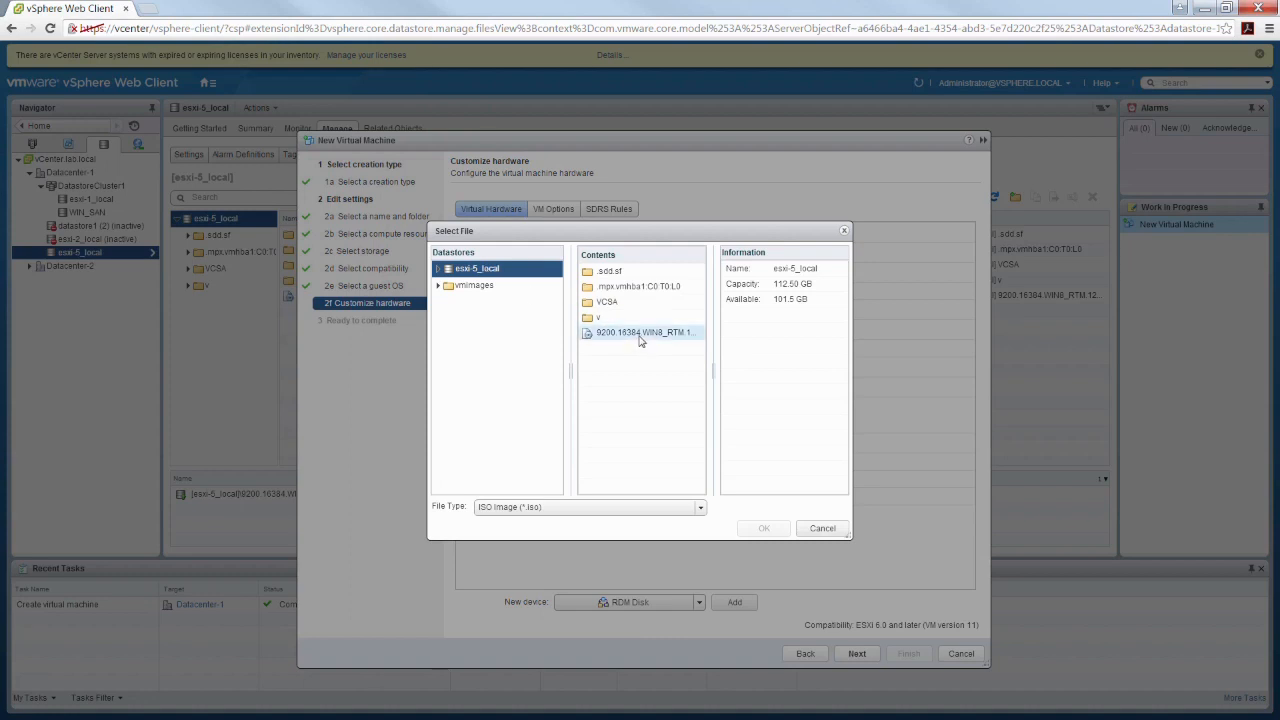
left_click(641, 333)
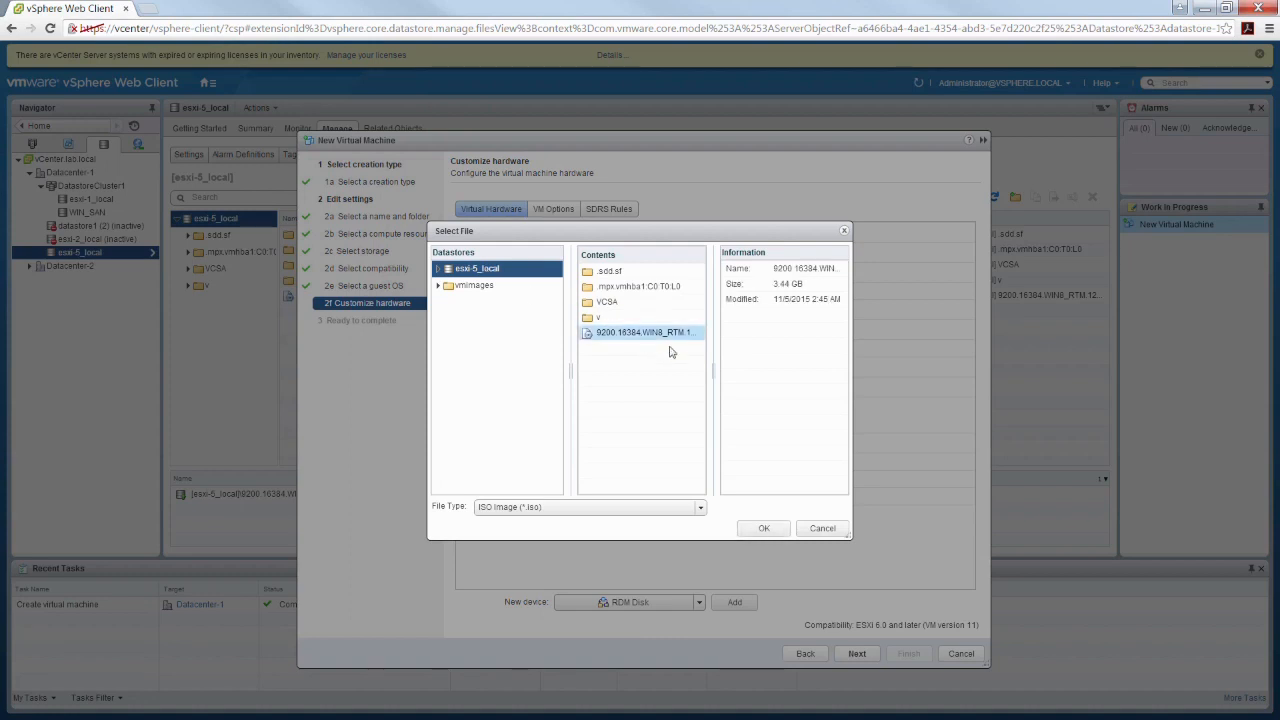
left_click(777, 534)
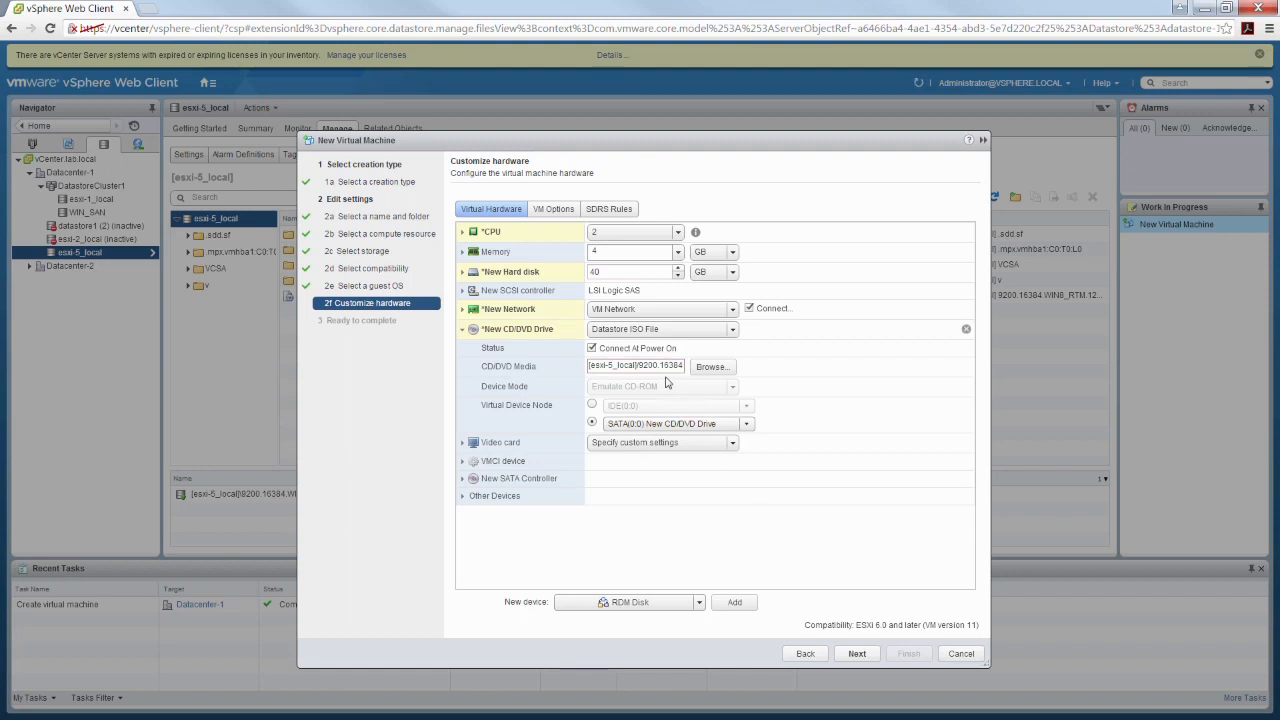
Accept the customized hardware and finish creating the virtual machine VM1
left_click(857, 654)
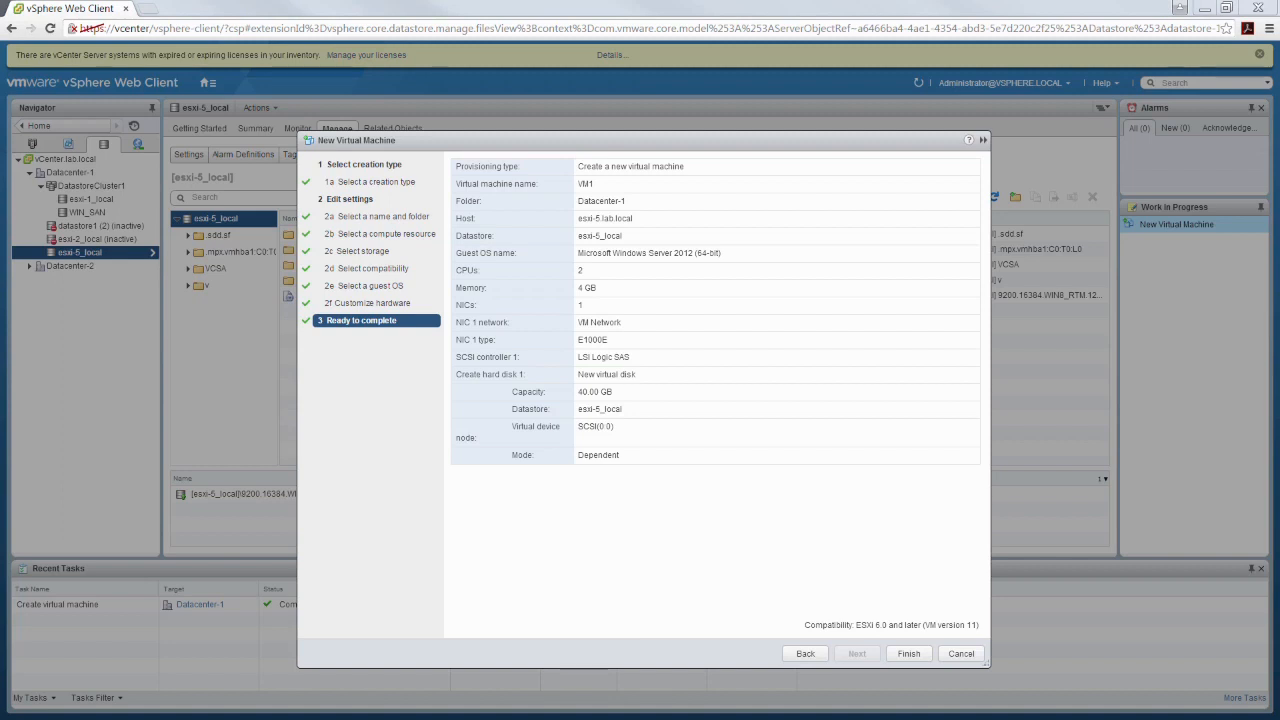
left_click(908, 653)
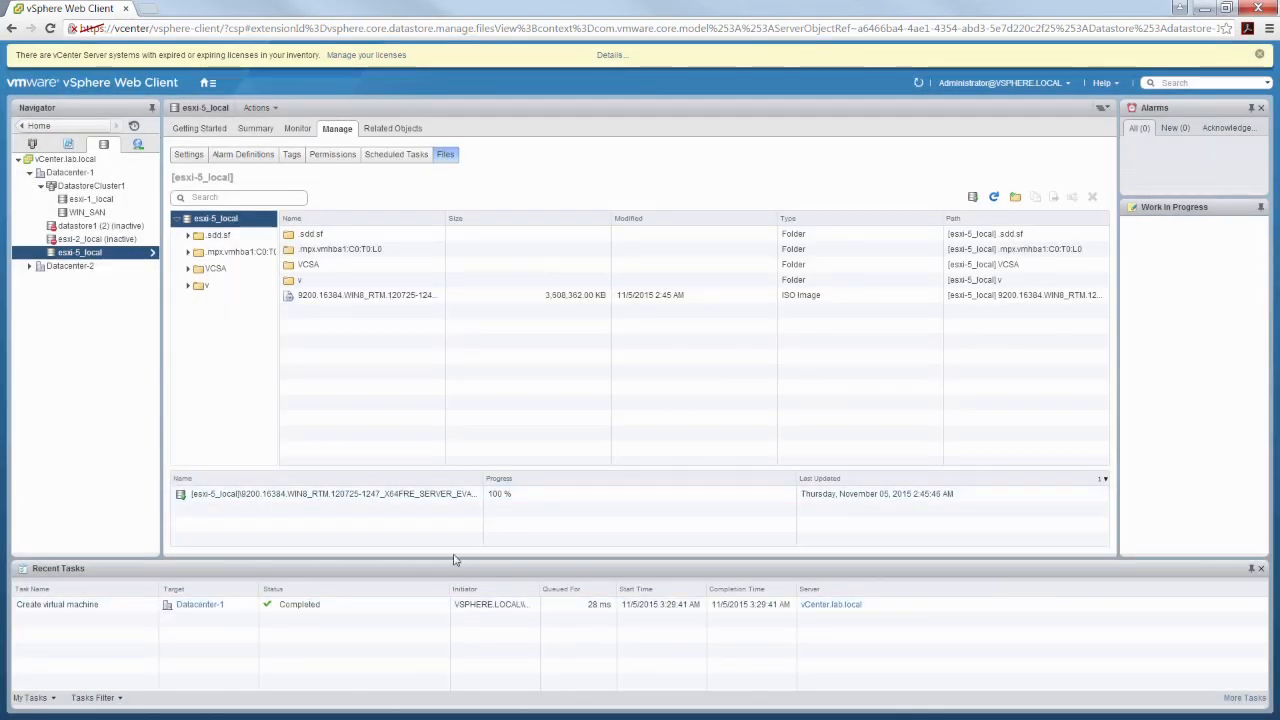
Open VM1 in the VMs and Templates inventory and examine its hardware settings without changing them
left_click(67, 144)
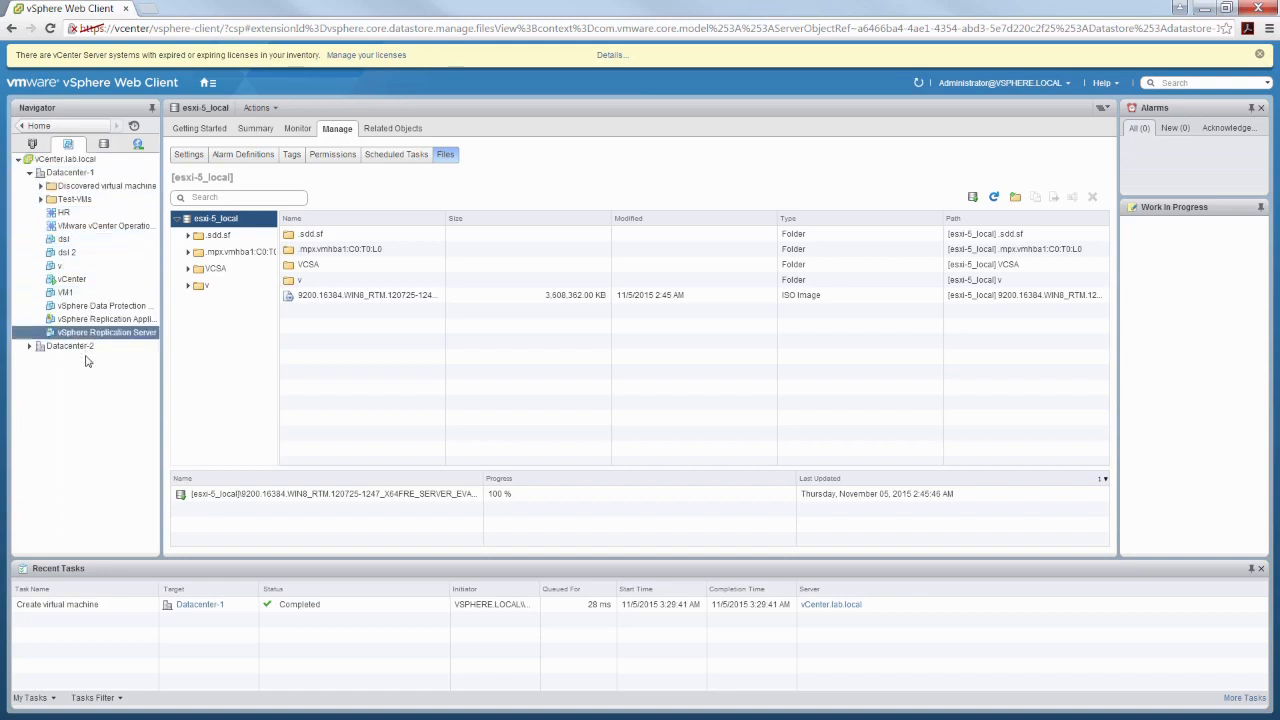
left_click(65, 293)
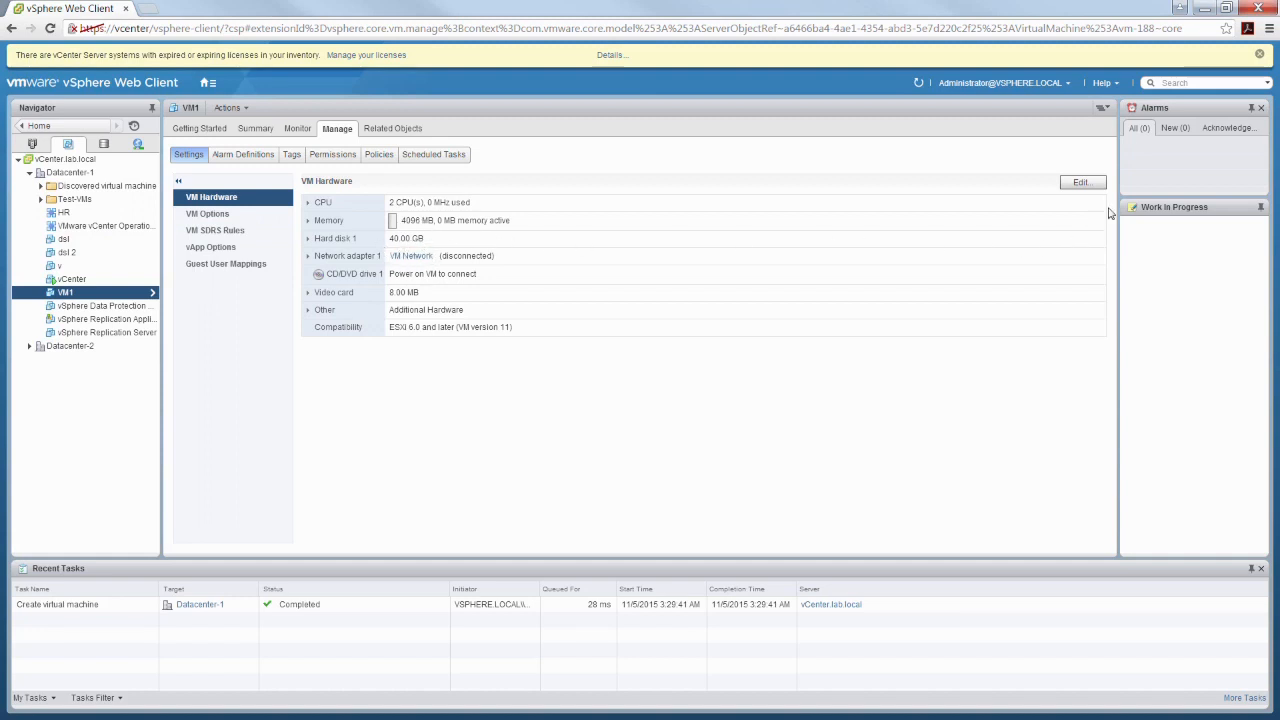
left_click(1083, 183)
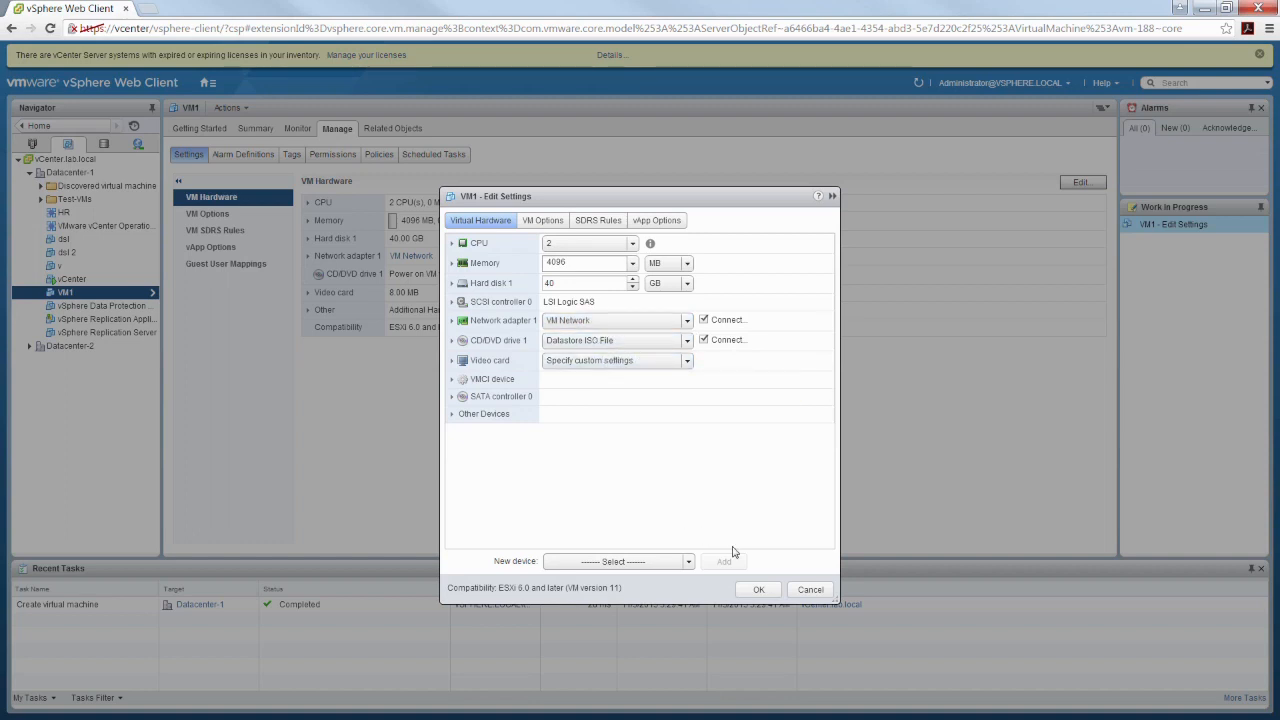
left_click(822, 592)
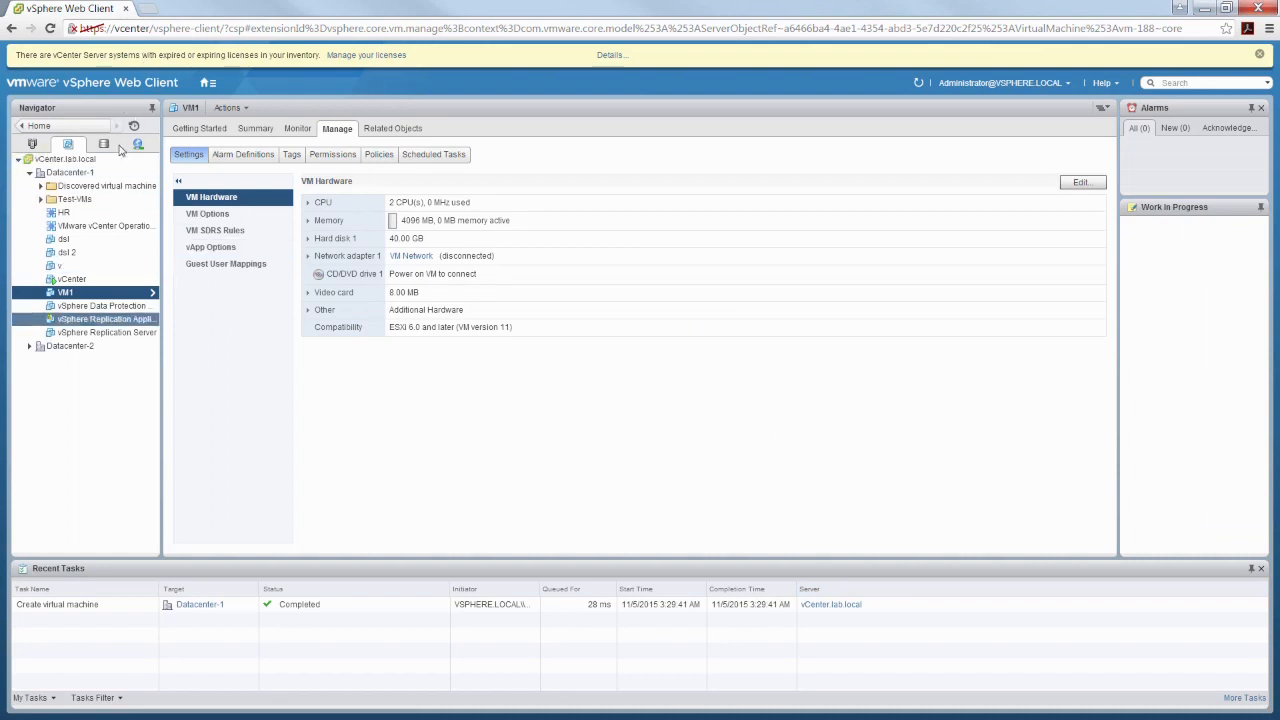
Remove the virtual machine VM1 from the inventory without deleting it from disk
left_click(66, 146)
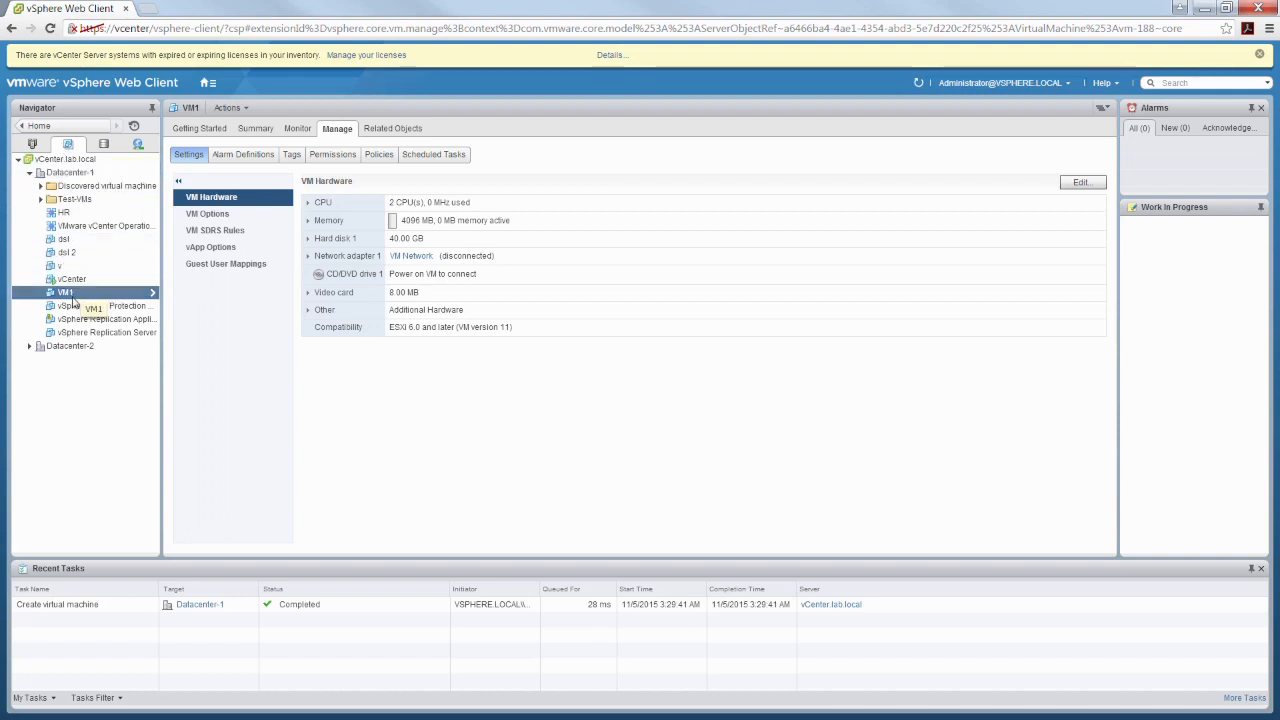
right_click(75, 296)
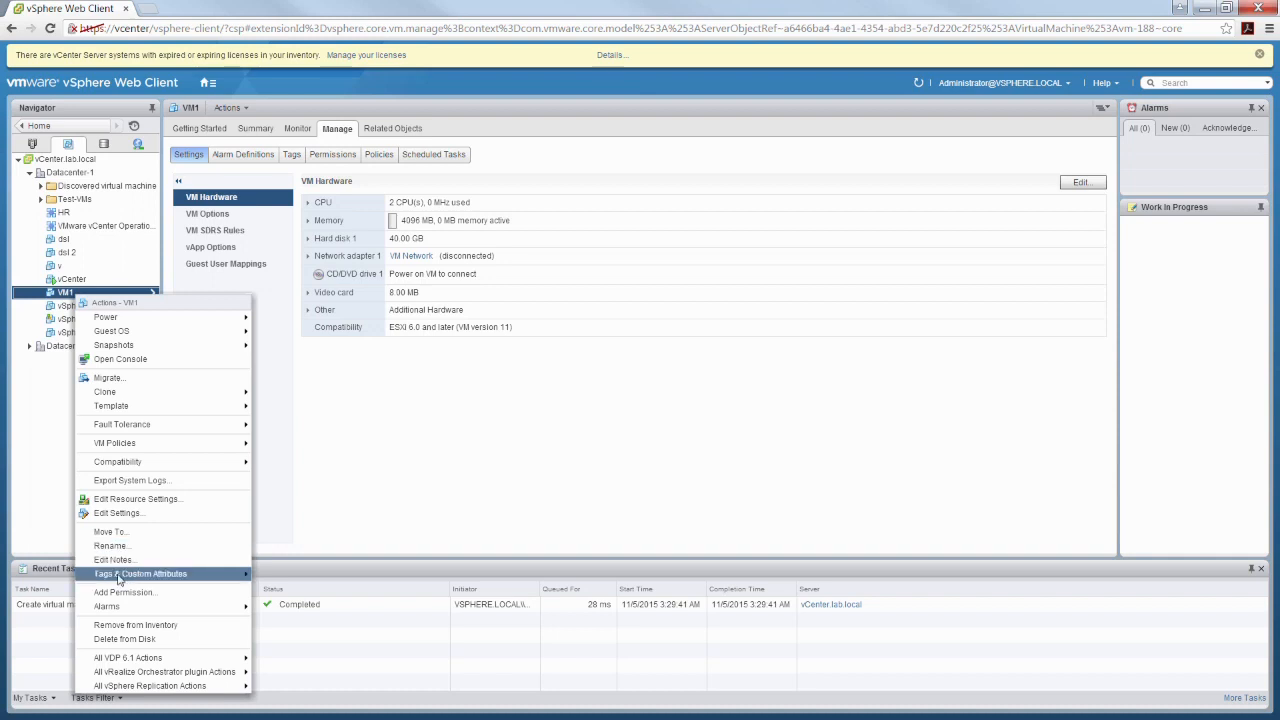
mouse_move(120, 606)
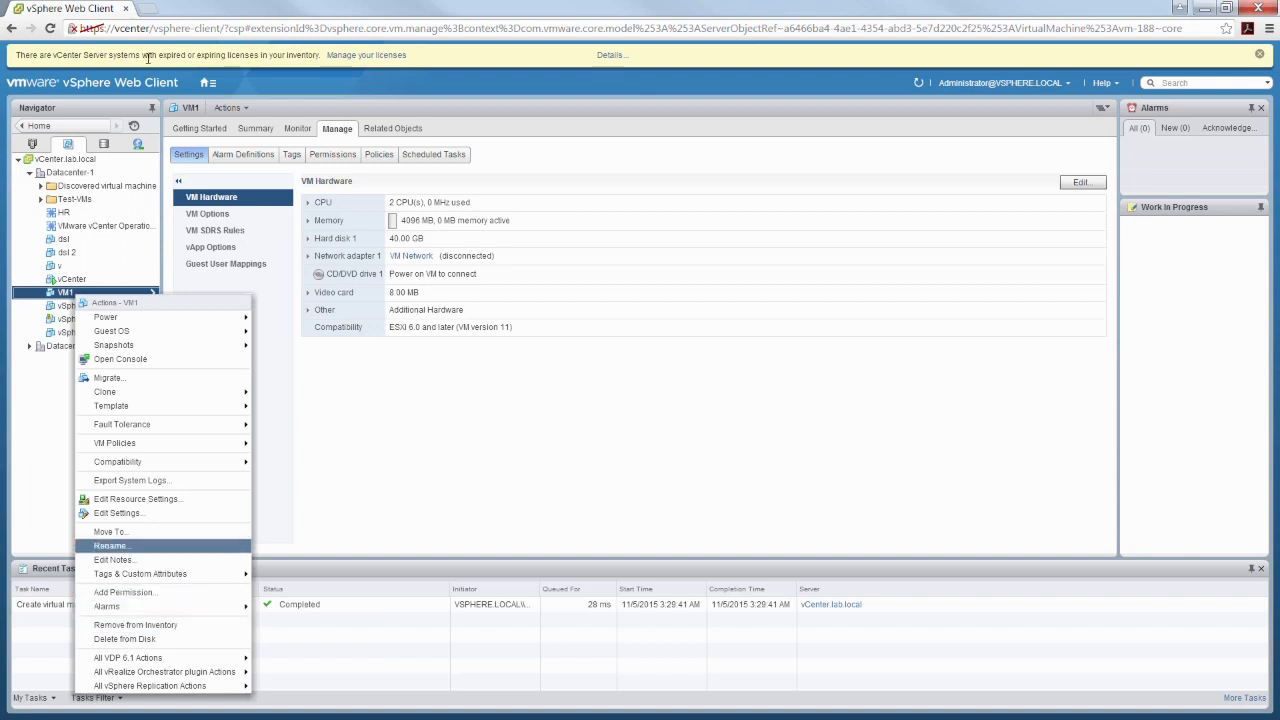
left_click(155, 626)
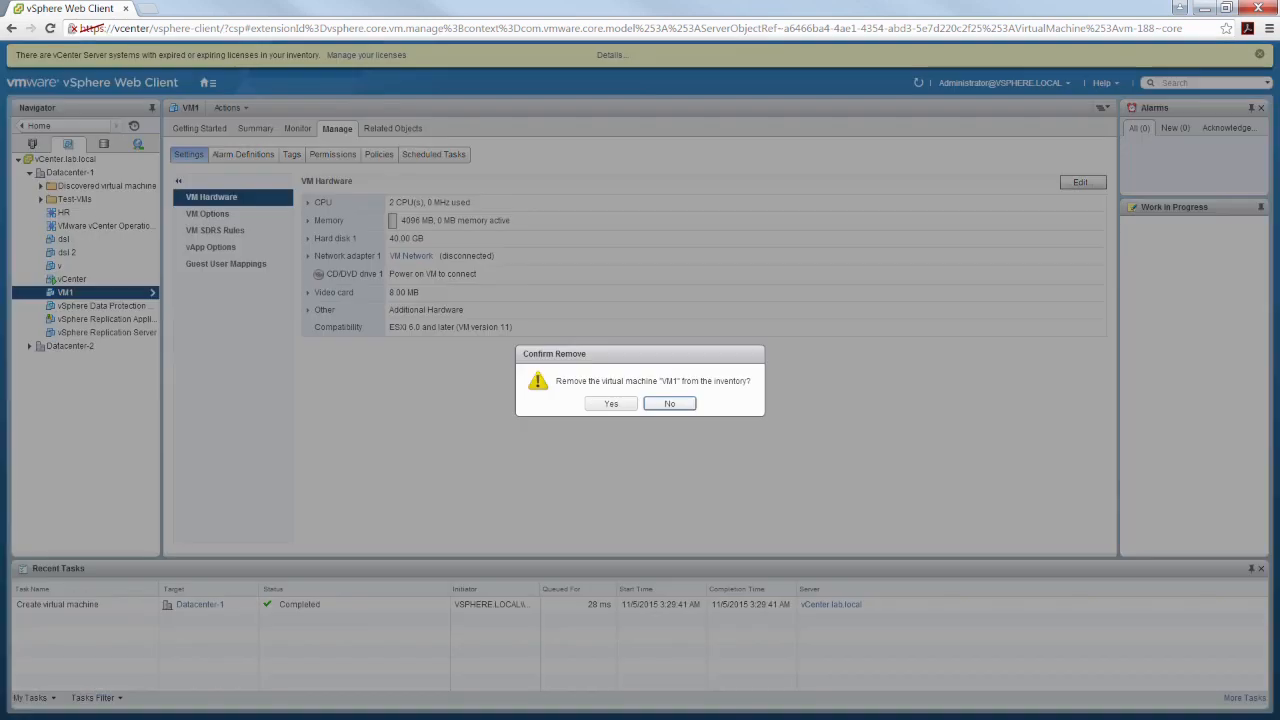
left_click(611, 404)
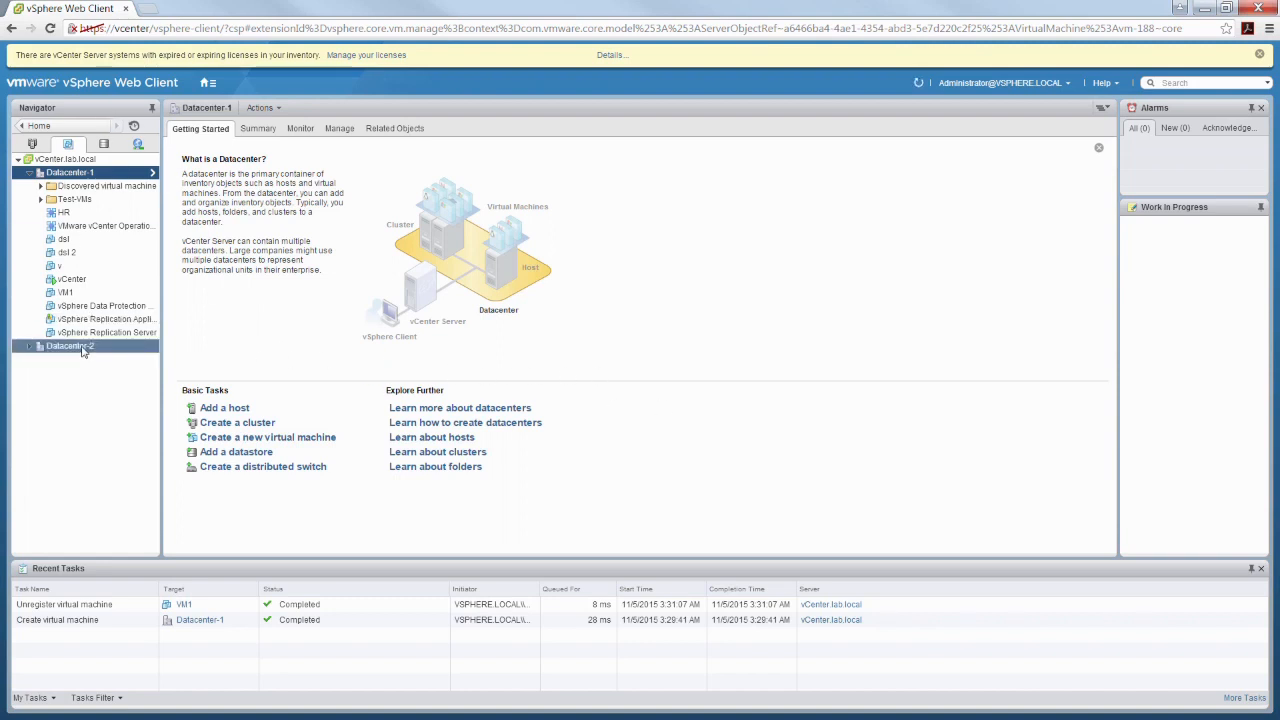
Browse the files of the esxi-5_local datastore and open the VM1 folder
left_click(104, 144)
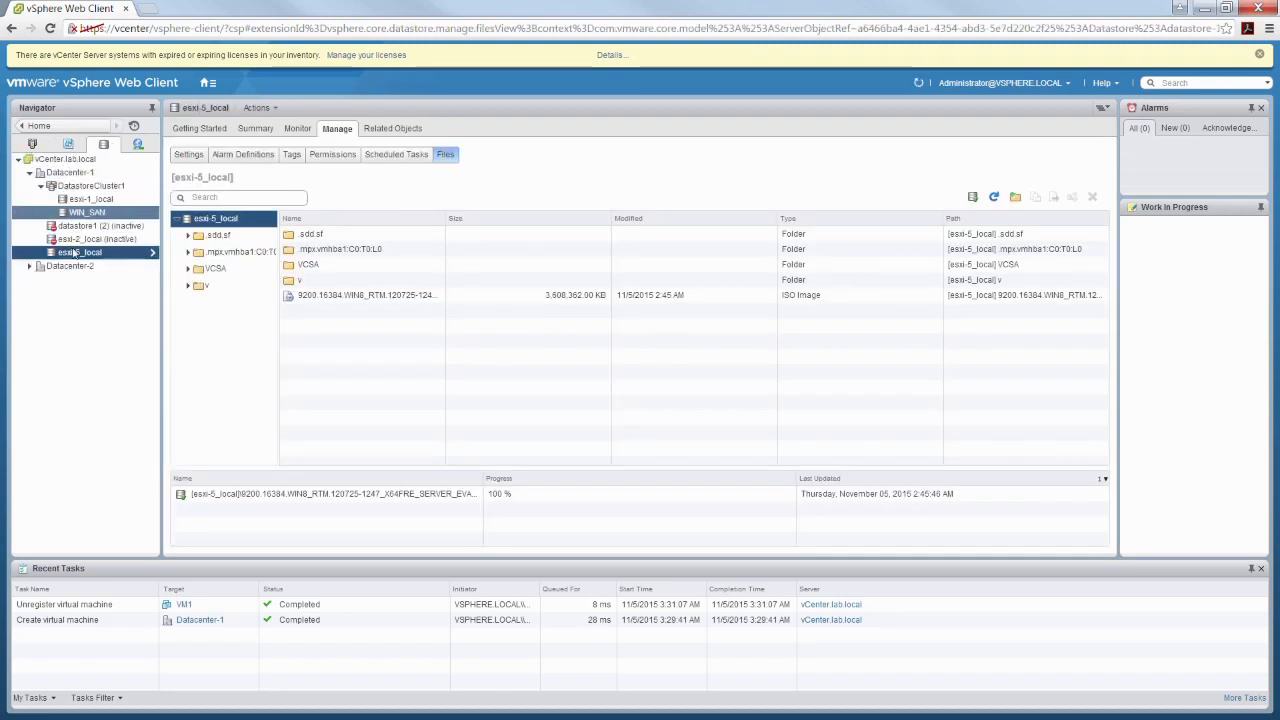
right_click(78, 252)
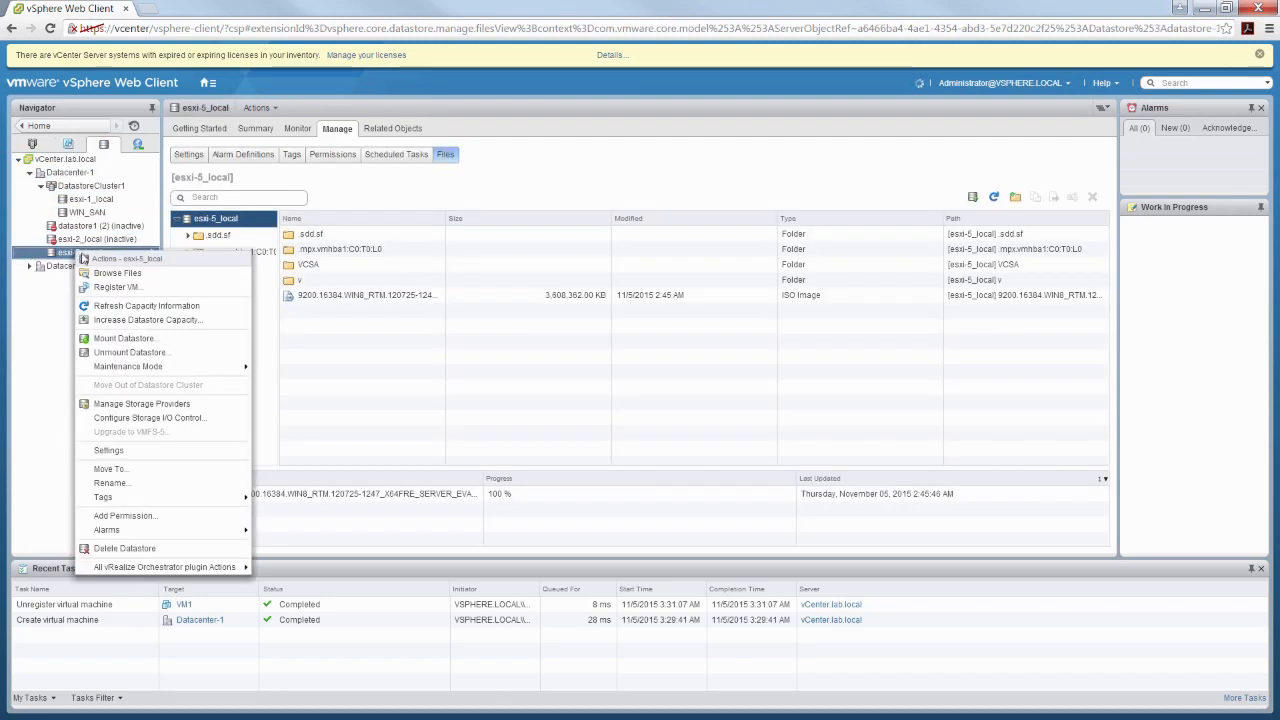
left_click(120, 274)
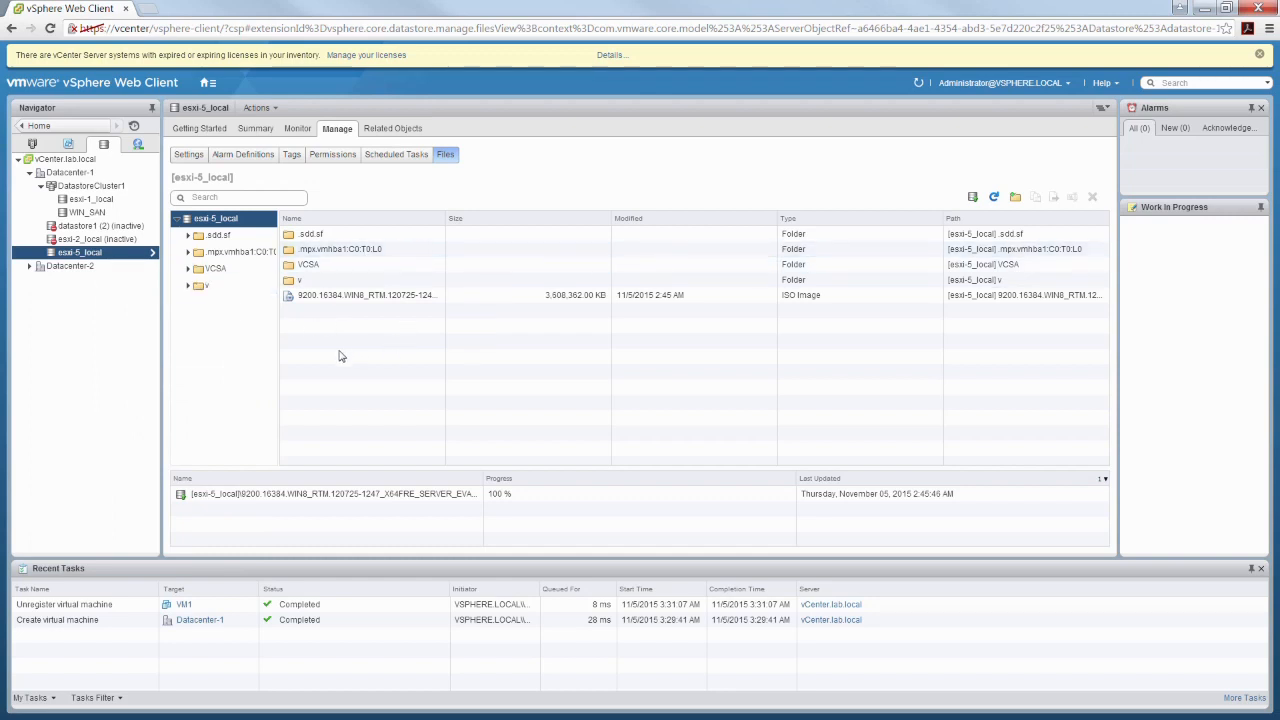
left_click(97, 252)
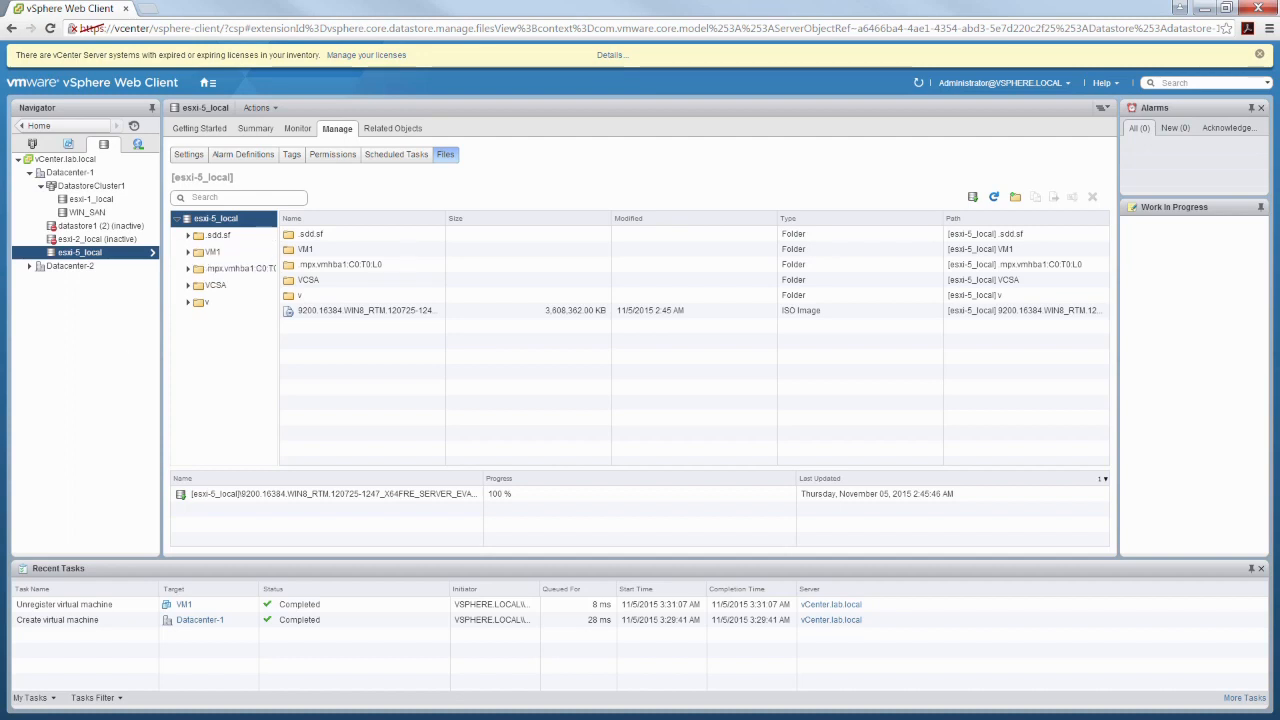
left_click(188, 252)
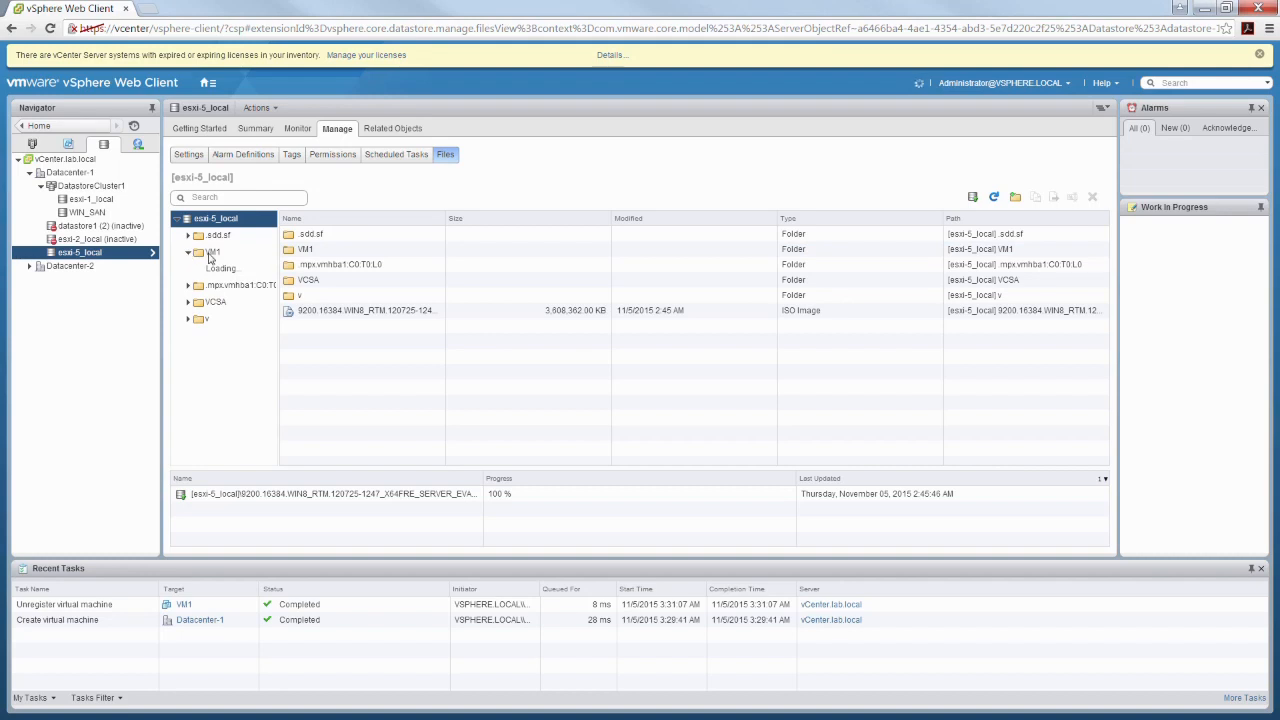
left_click(209, 257)
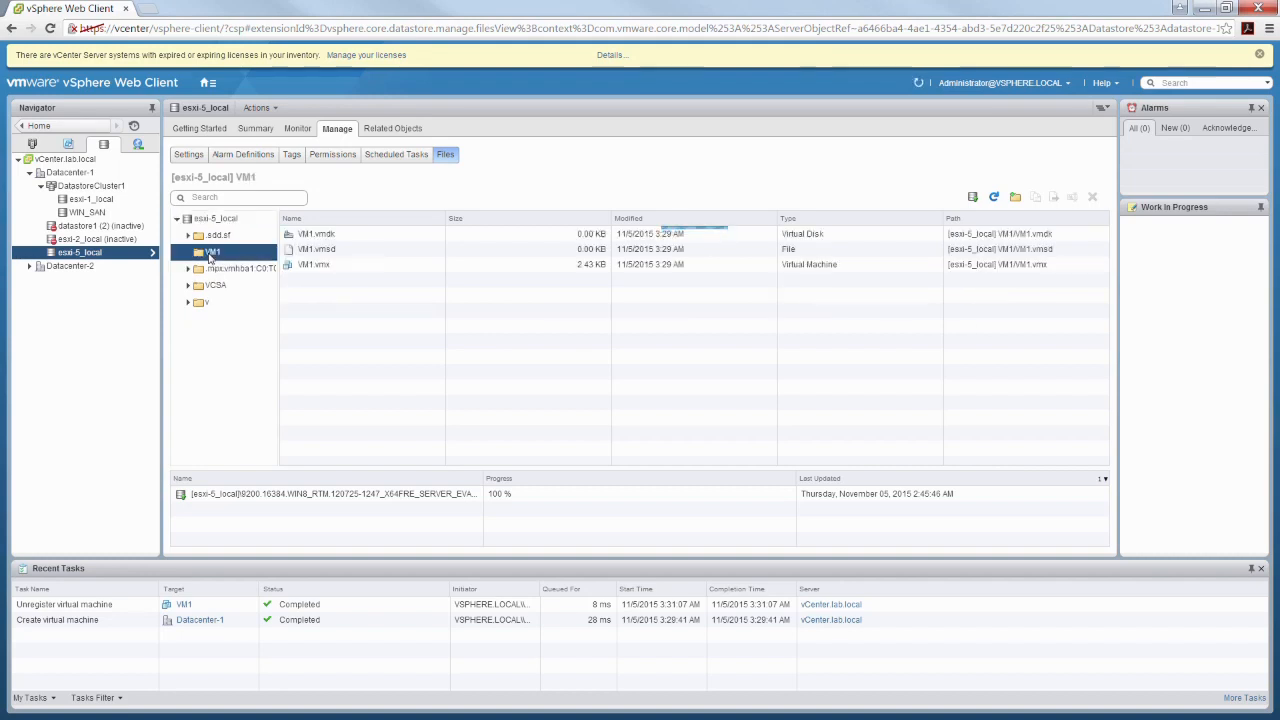
Register VM1.vmx as virtual machine VM1 in Datacenter-1, running on host esxi-5.lab.local
right_click(341, 272)
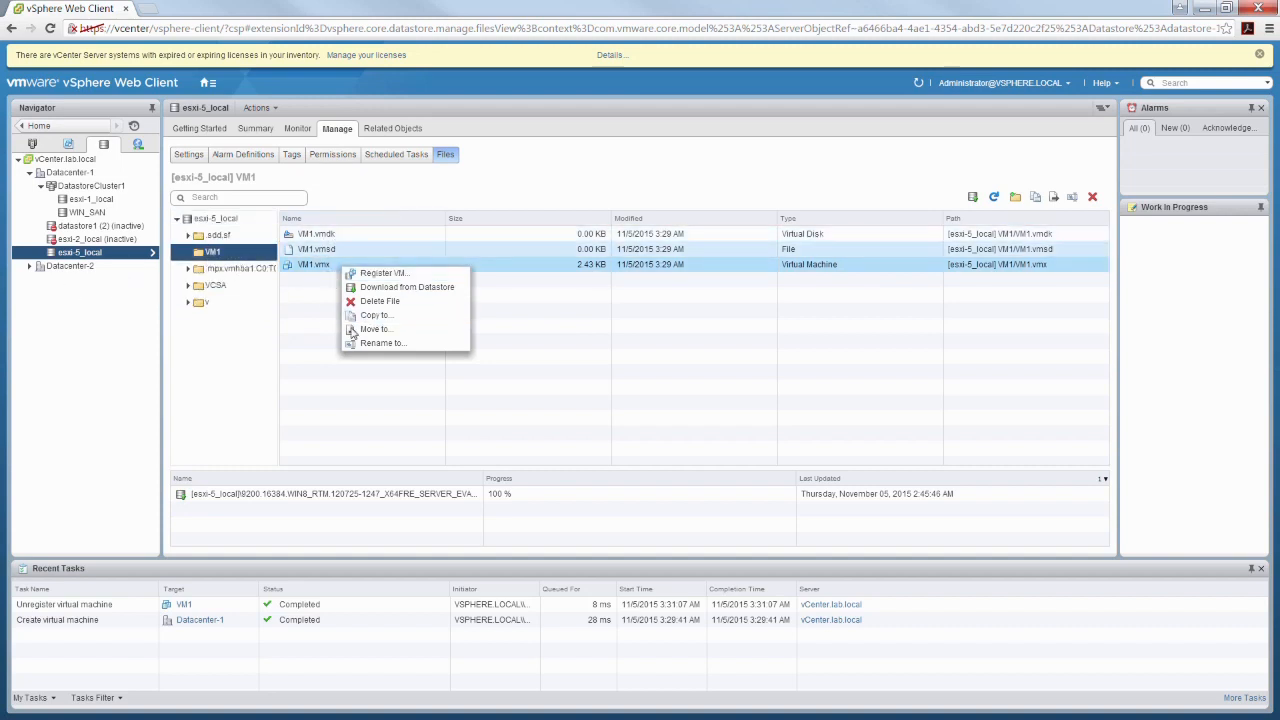
left_click(392, 277)
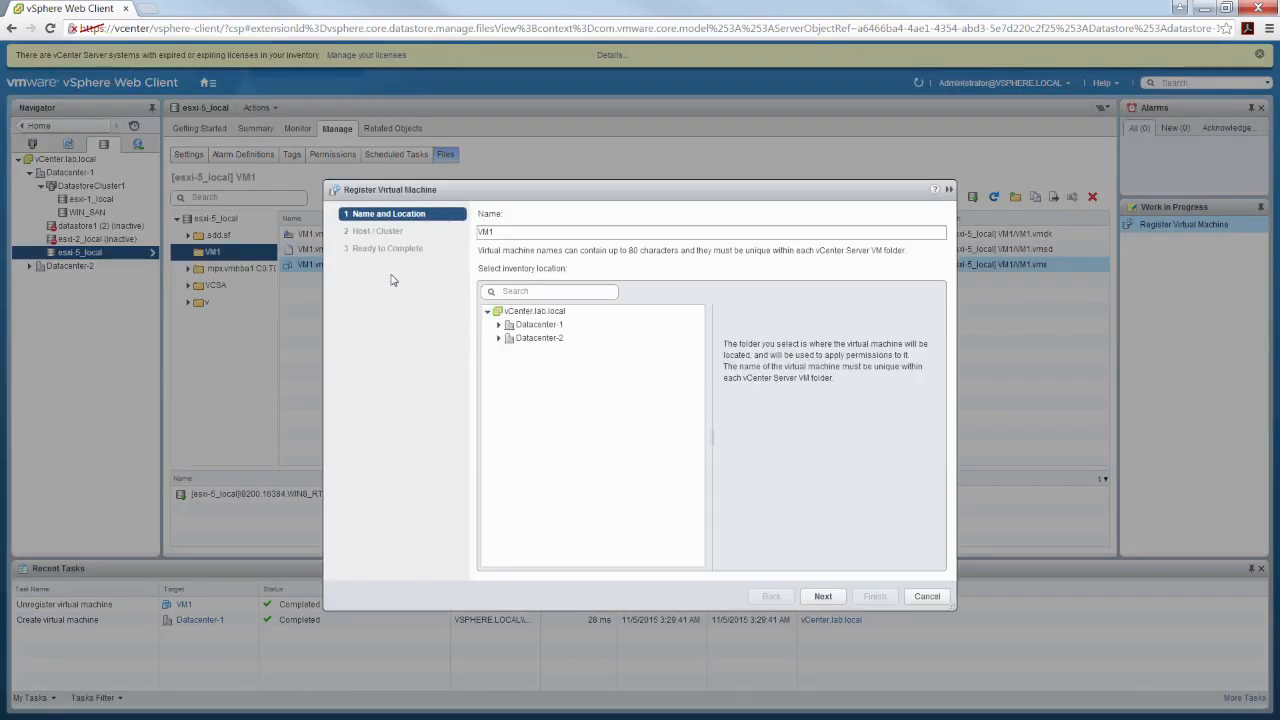
left_click(505, 331)
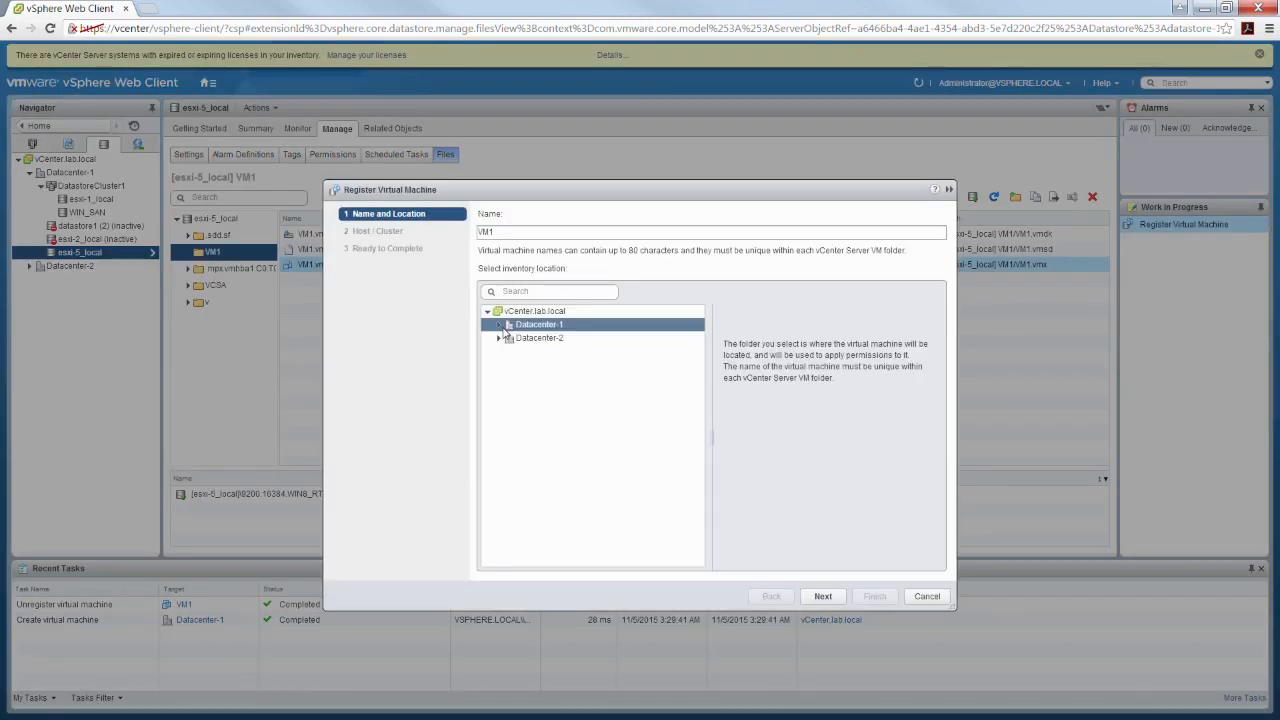
left_click(498, 326)
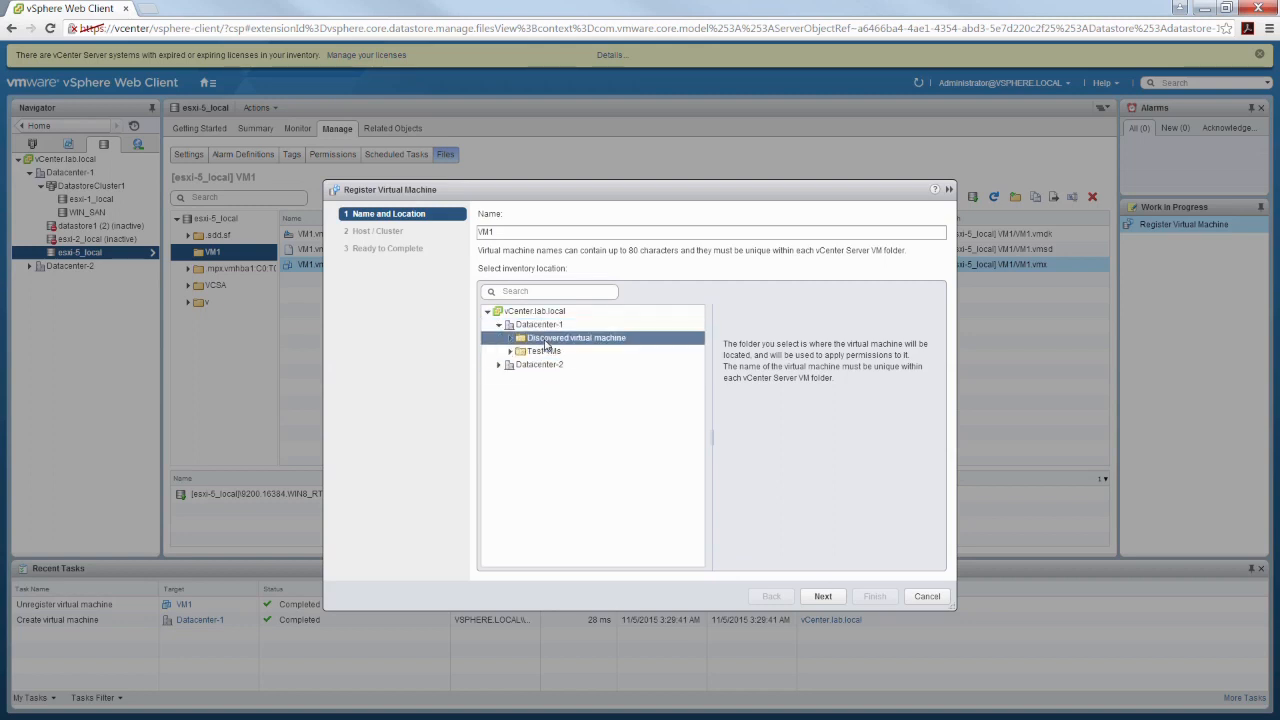
left_click(541, 328)
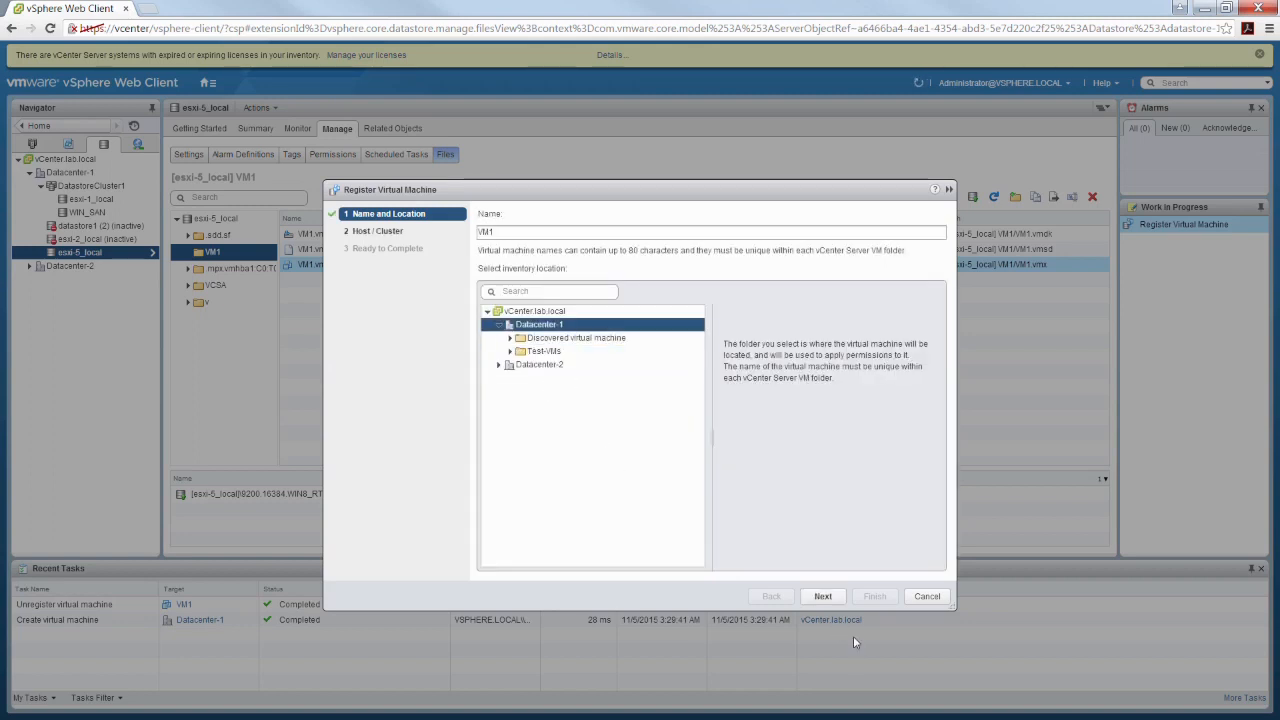
left_click(822, 596)
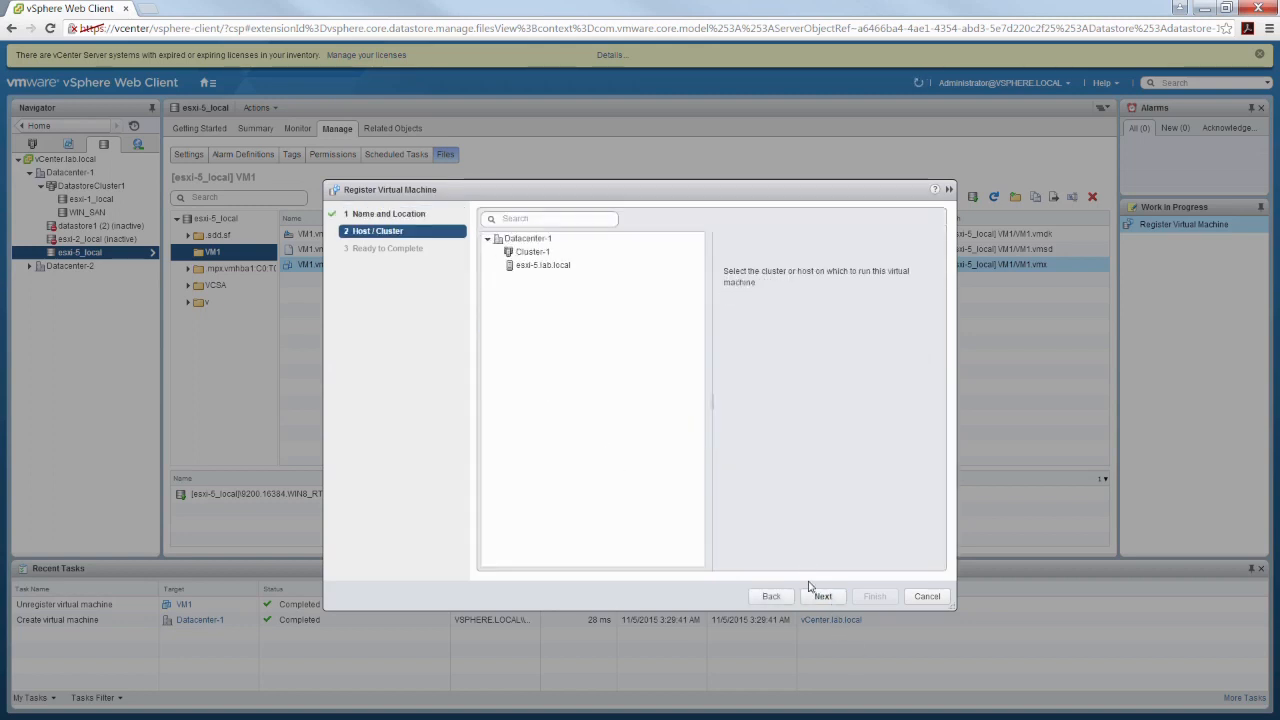
left_click(545, 265)
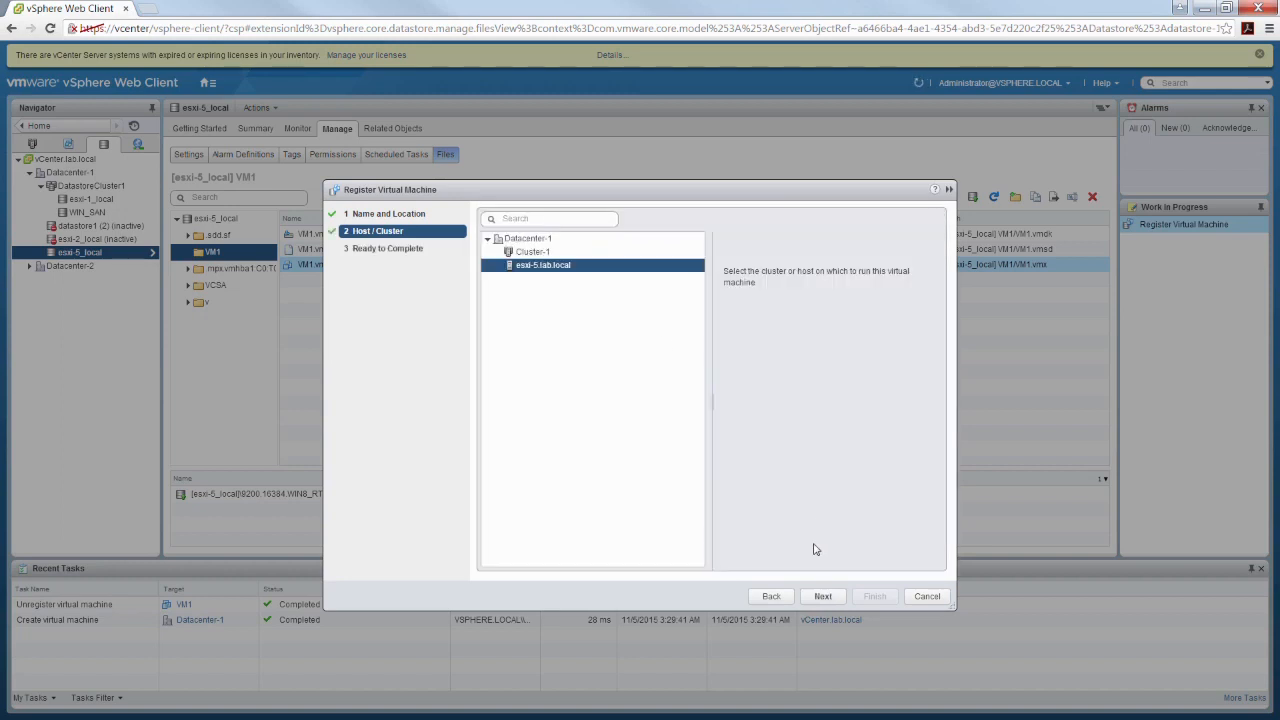
left_click(823, 597)
left_click(874, 596)
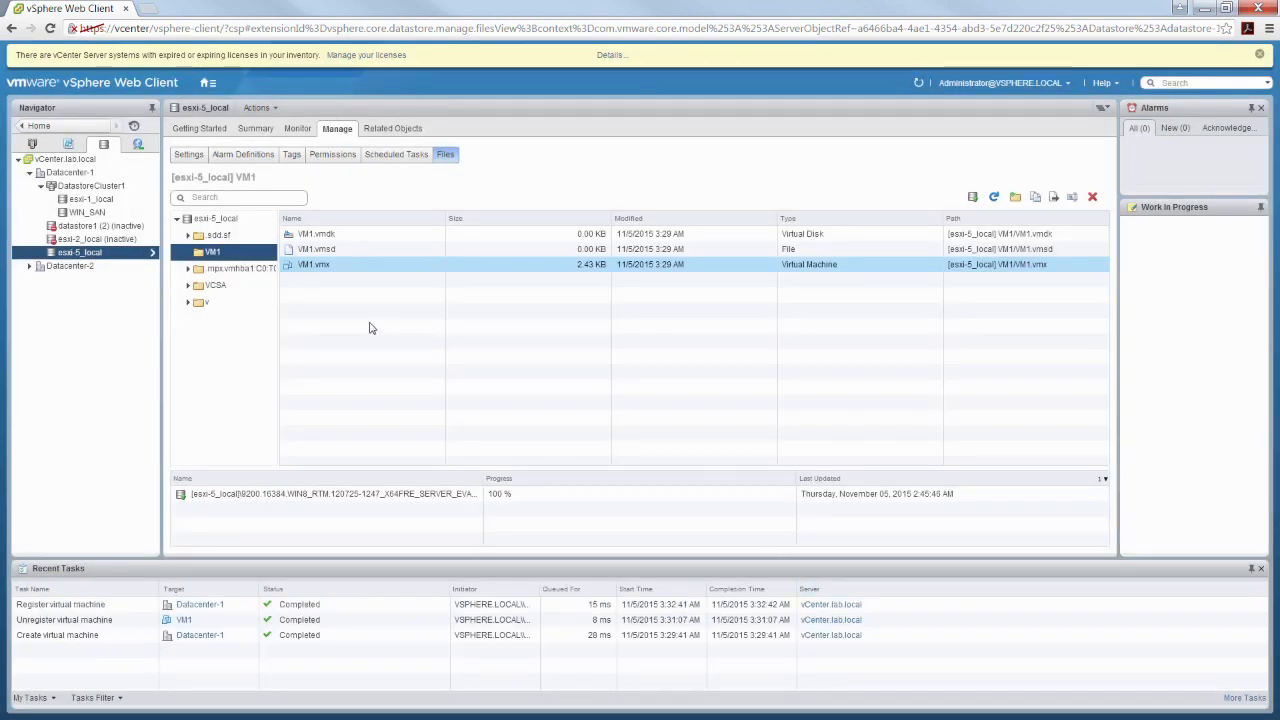
Find VM1 in the VMs and Templates inventory and power it on
left_click(68, 145)
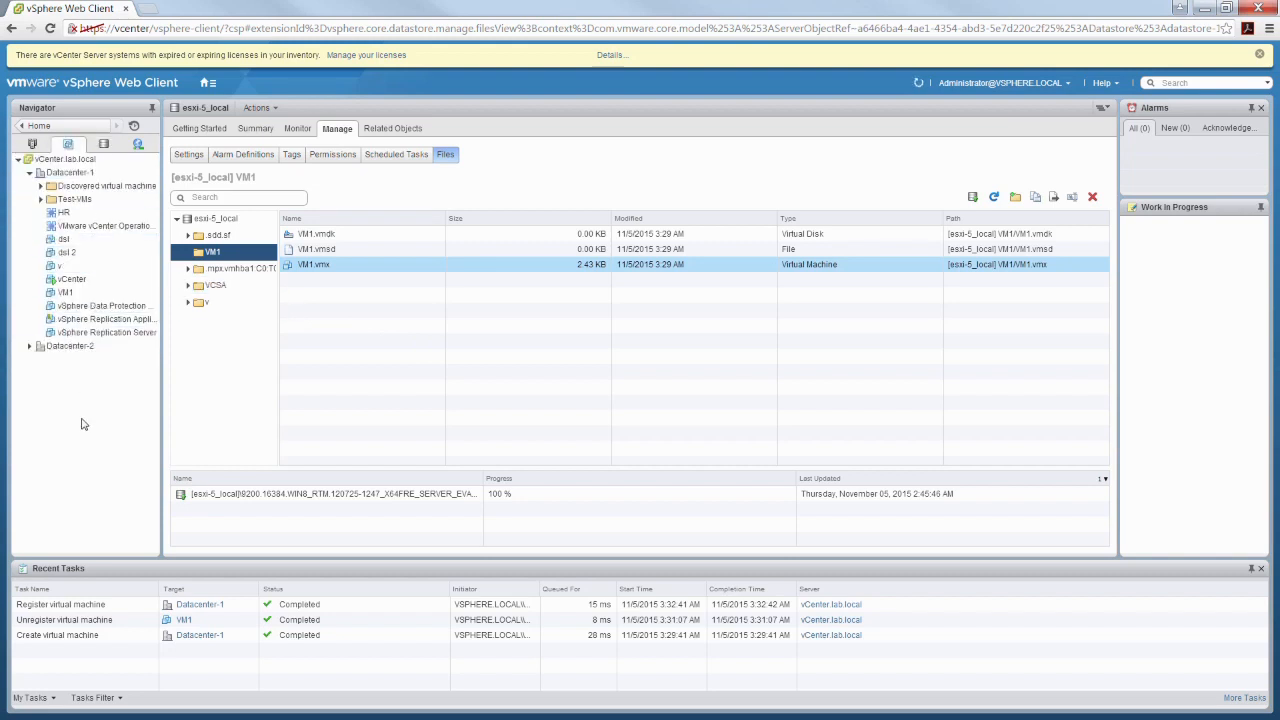
left_click(70, 292)
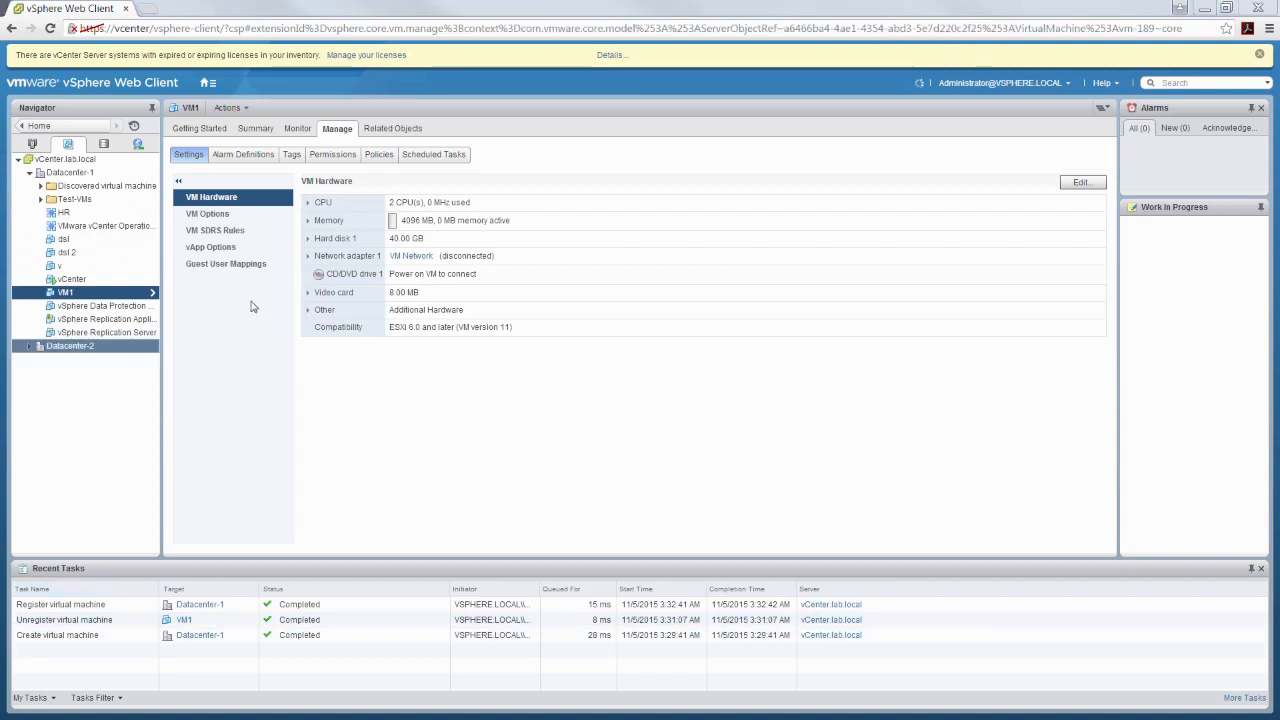
right_click(100, 296)
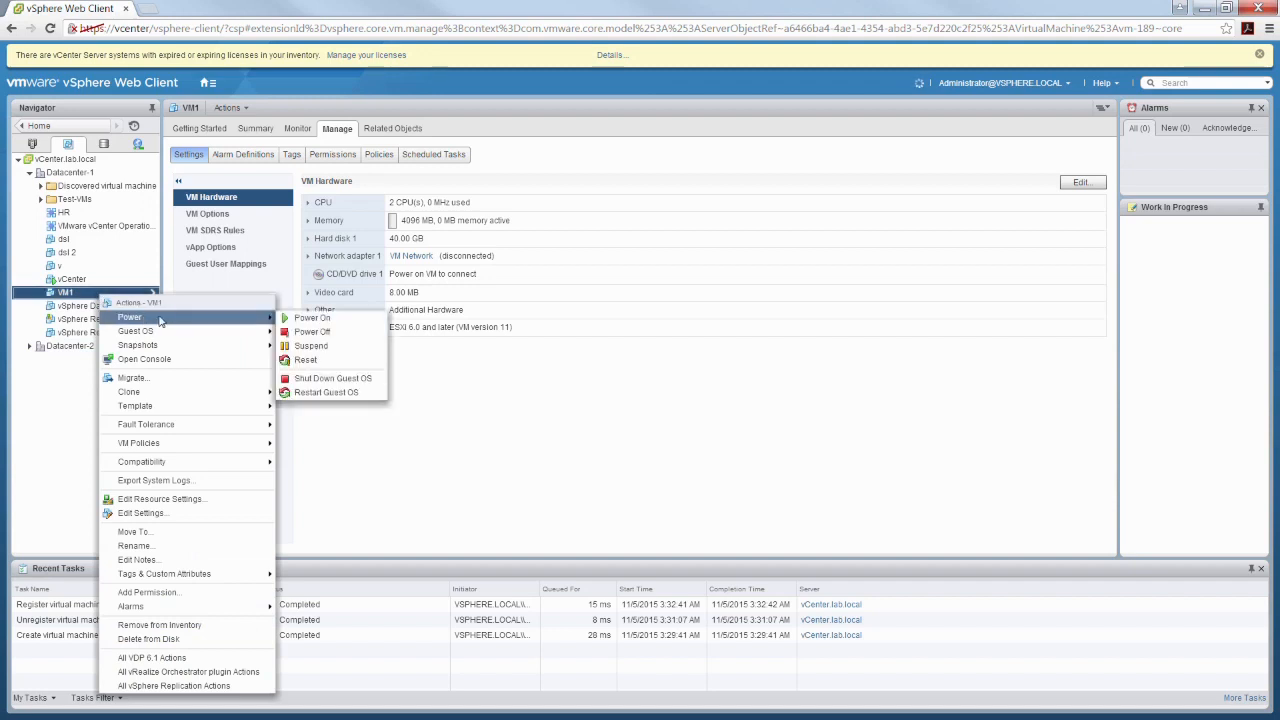
left_click(326, 318)
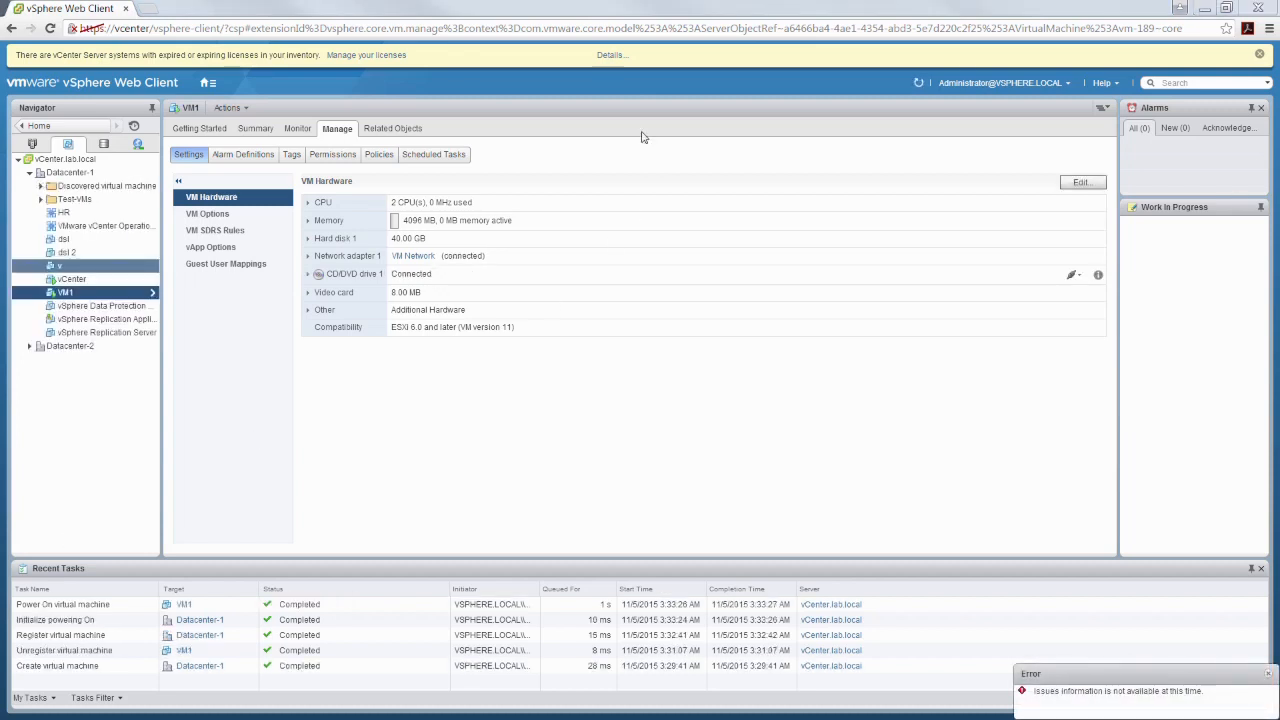
Open the web console of VM1 from its summary page
left_click(205, 129)
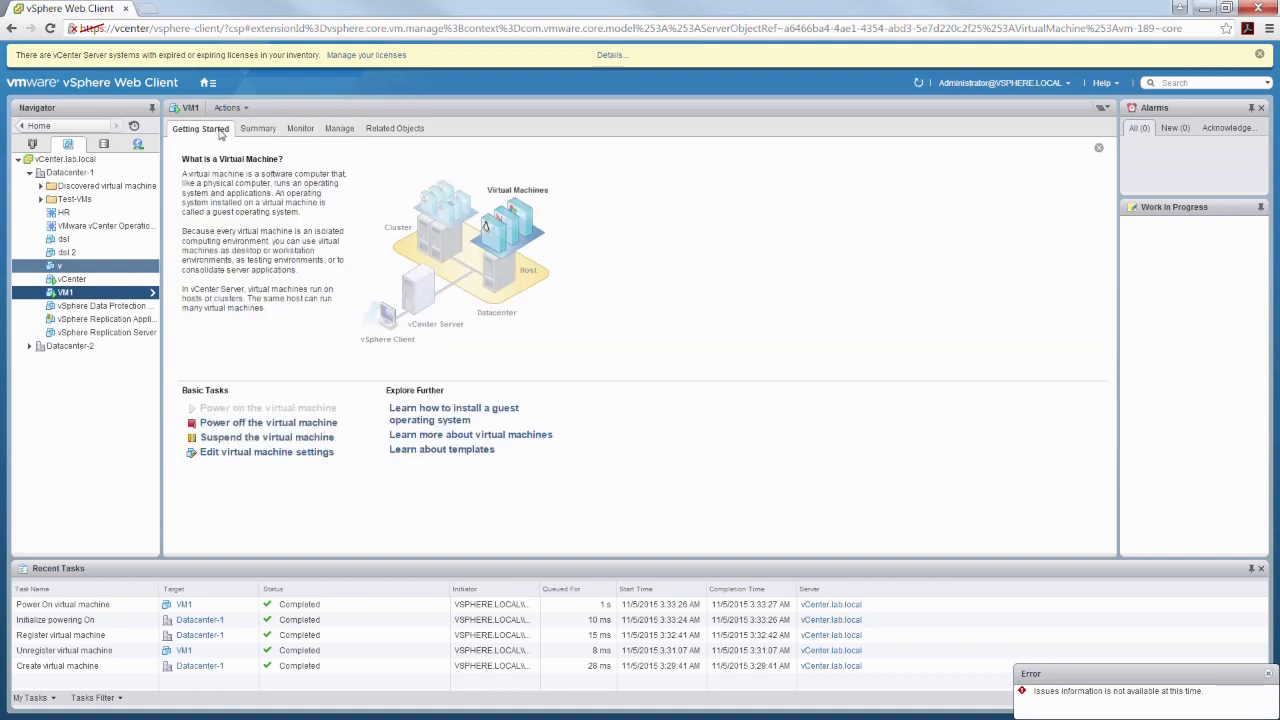
left_click(260, 130)
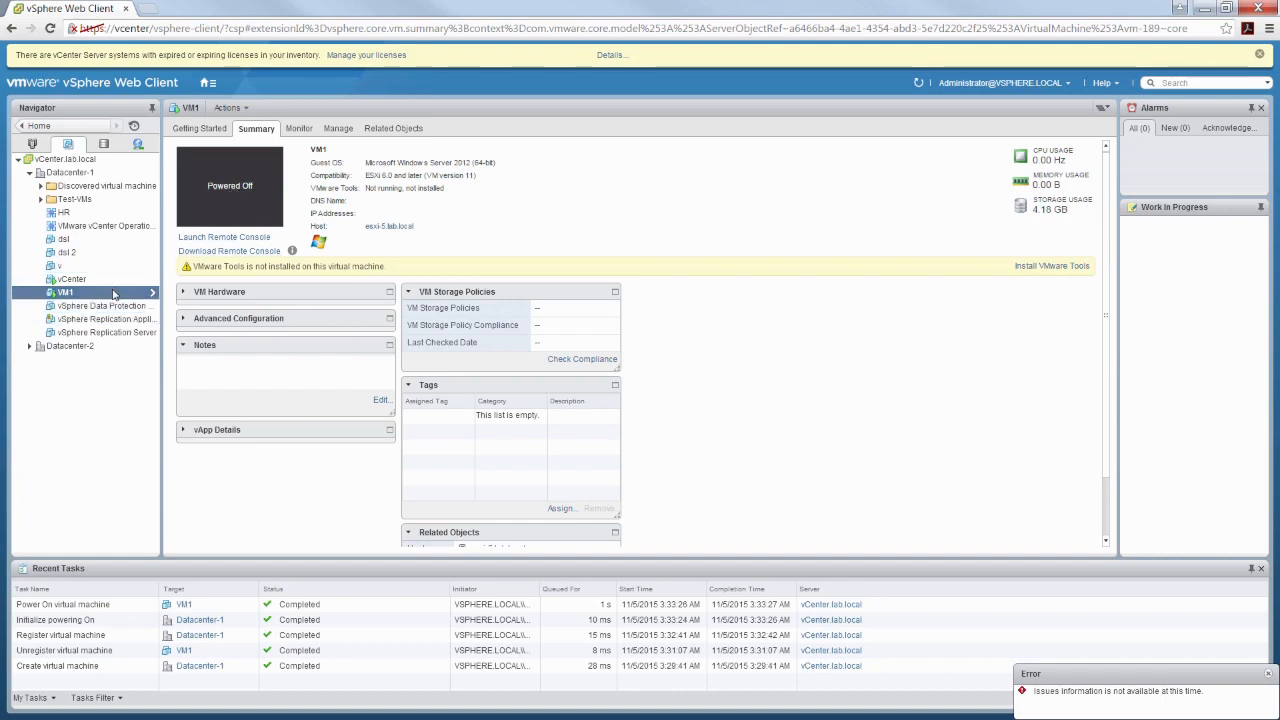
left_click(247, 202)
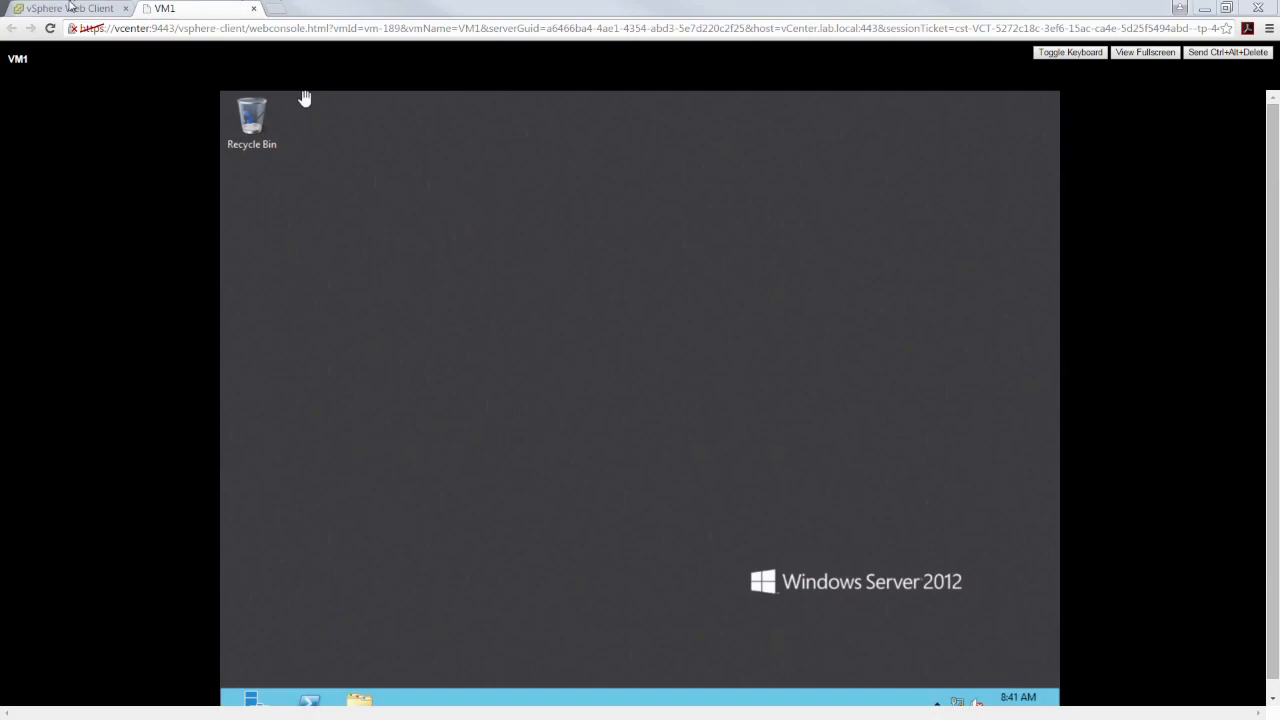
Return to the vSphere Web Client and mount the VMware Tools disk image on VM1
left_click(68, 8)
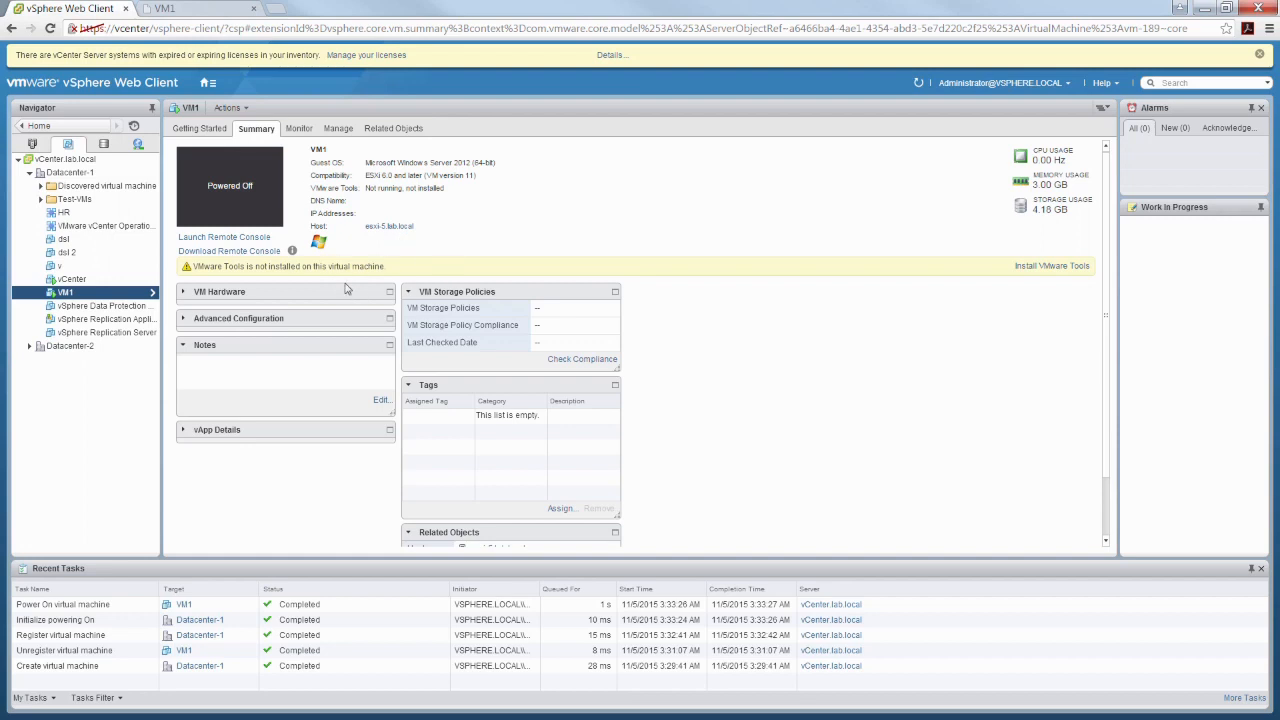
left_click(1053, 268)
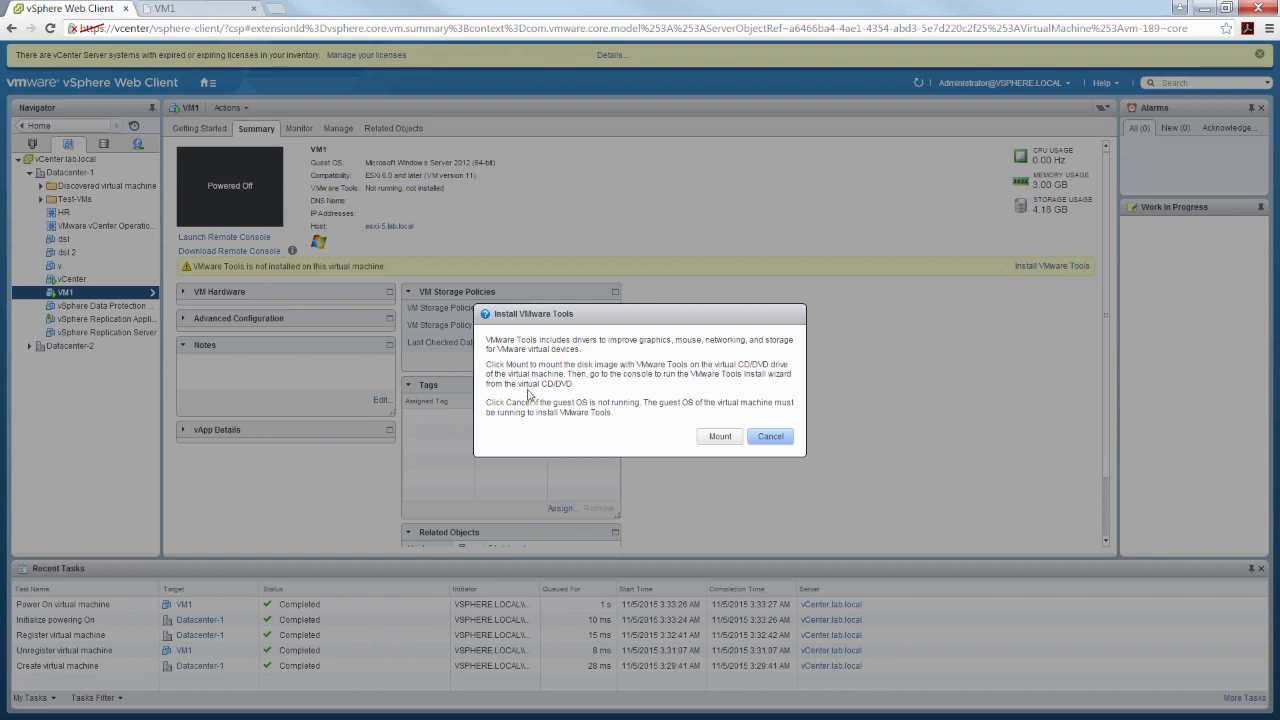
left_click(721, 440)
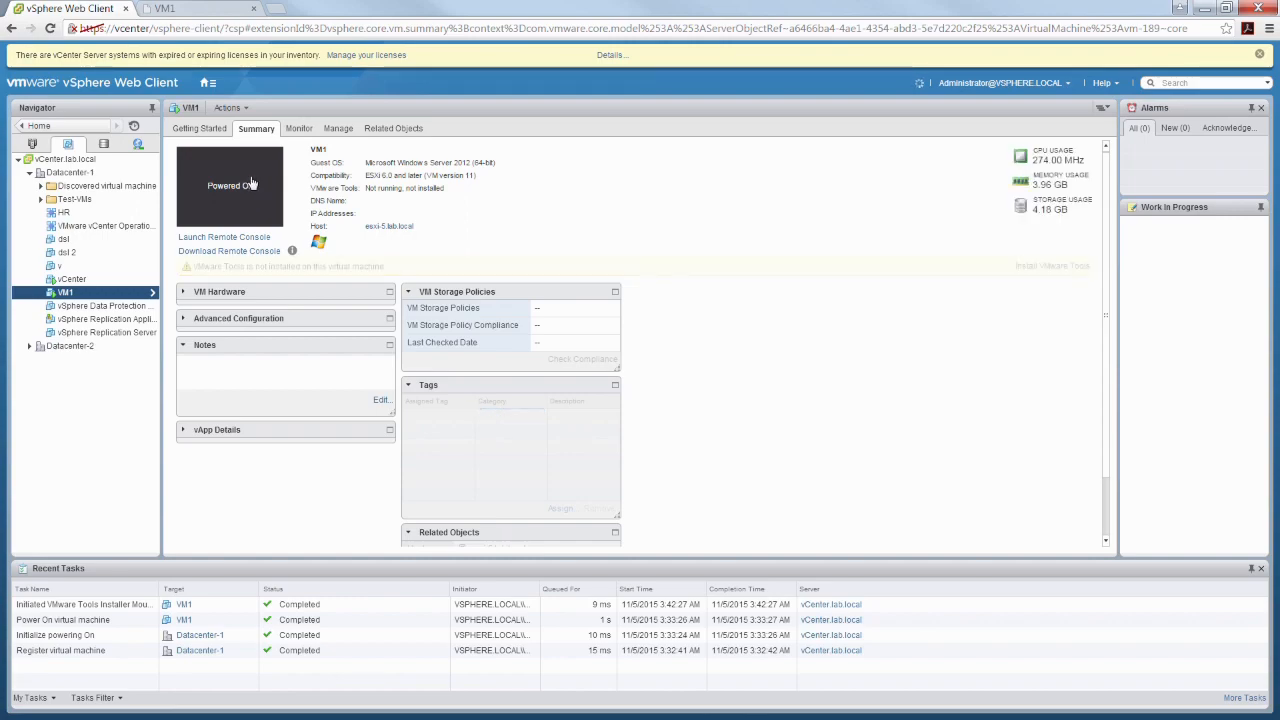
Reopen the VM1 console and run the VMware Tools installer from DVD drive D: in the guest's file explorer
left_click(251, 182)
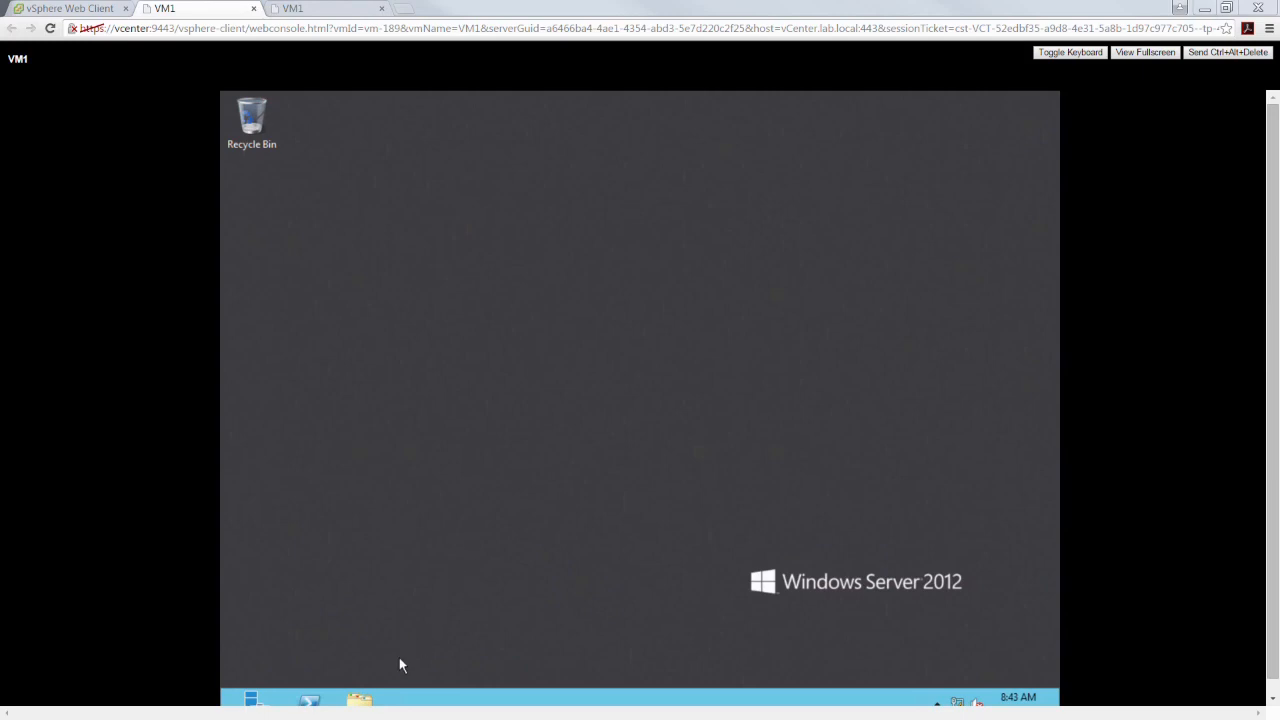
left_click(371, 702)
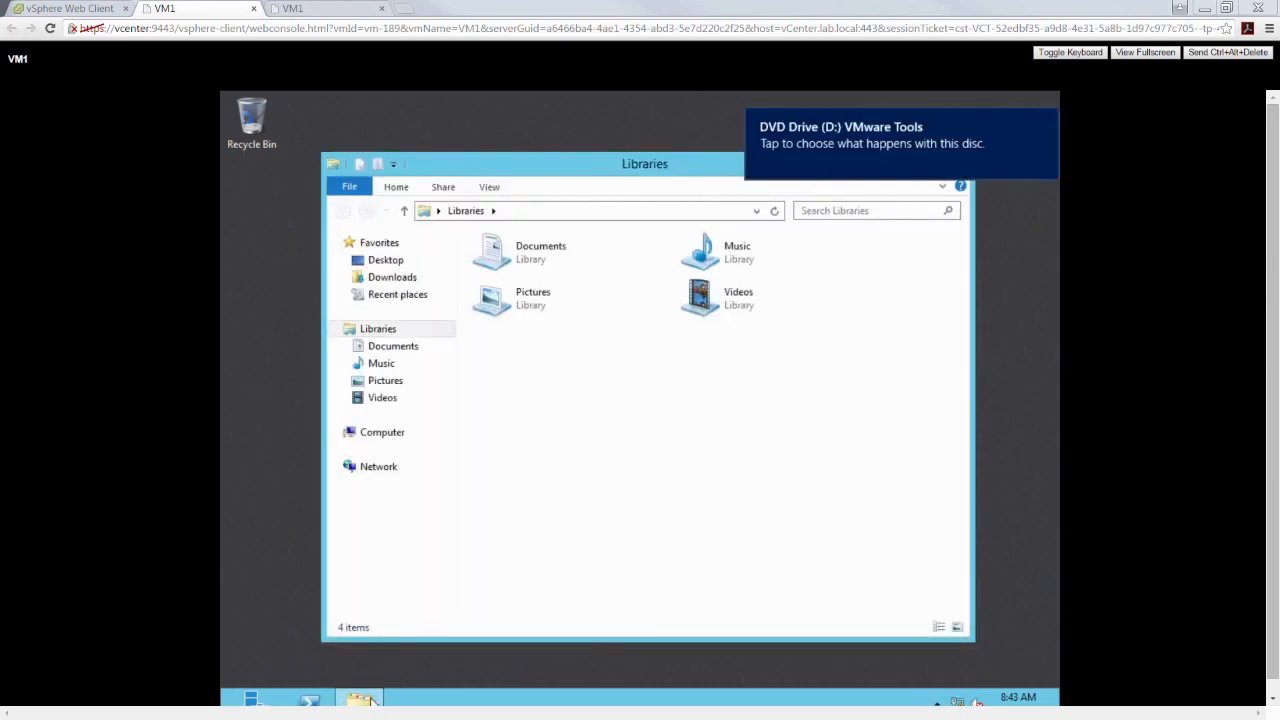
left_click(403, 442)
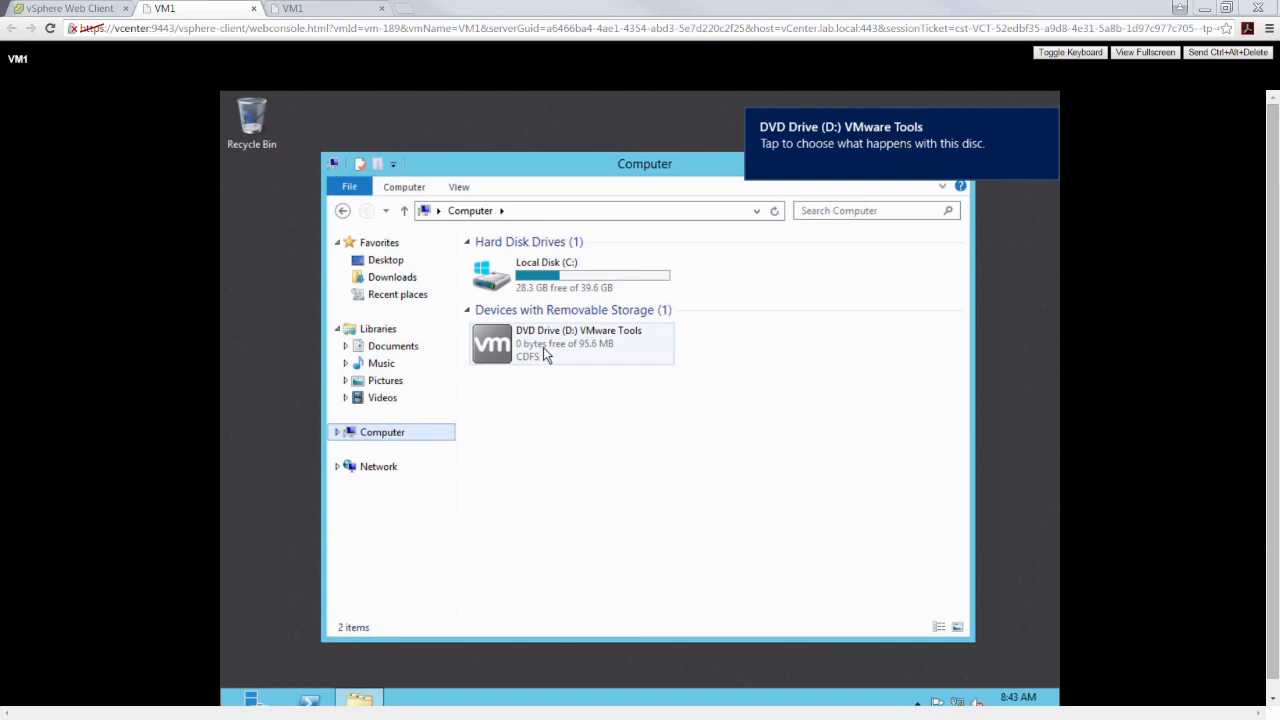
left_click(554, 350)
right_click(554, 350)
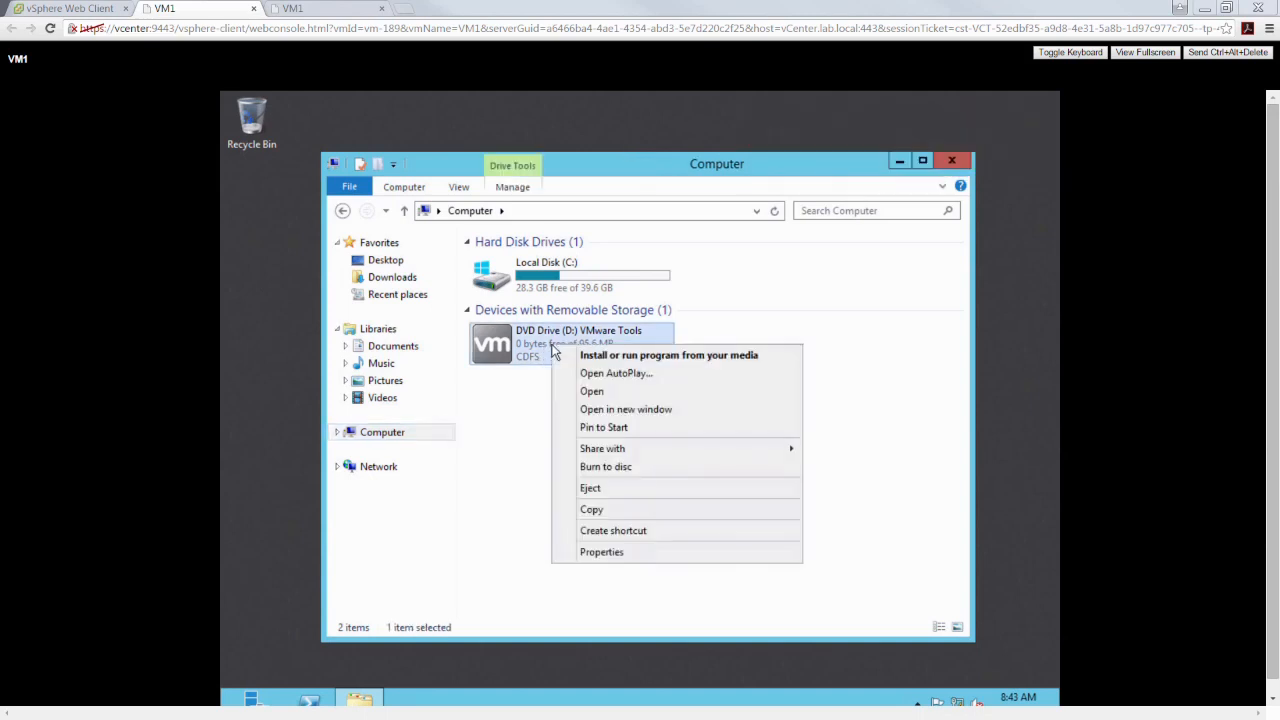
left_click(606, 360)
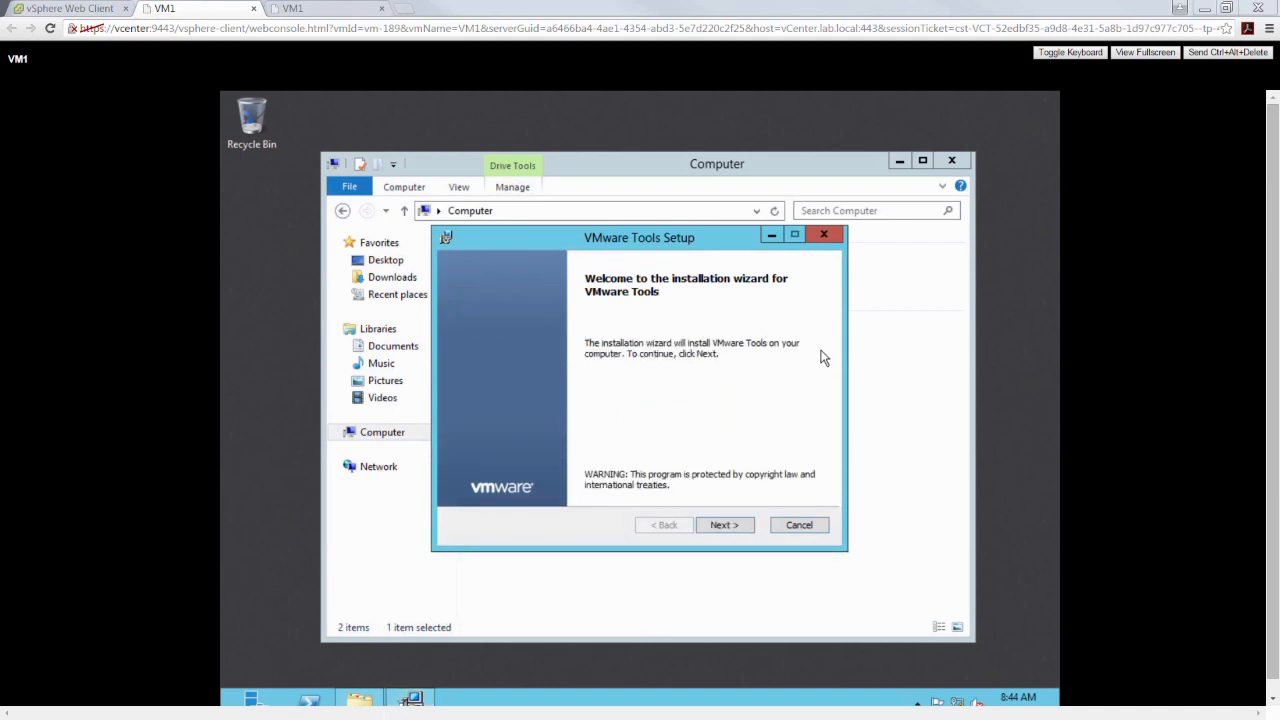
Choose the Complete setup type in the VMware Tools setup wizard and start the installation
left_click(746, 526)
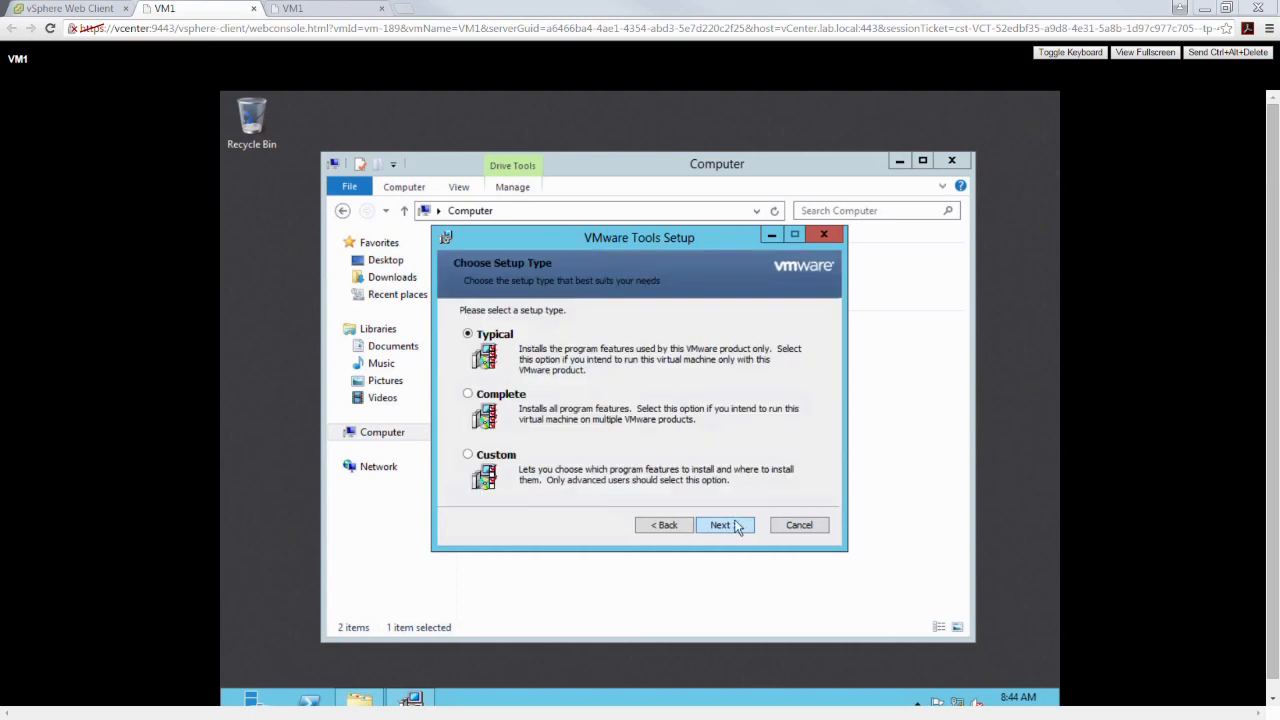
left_click(524, 398)
left_click(720, 530)
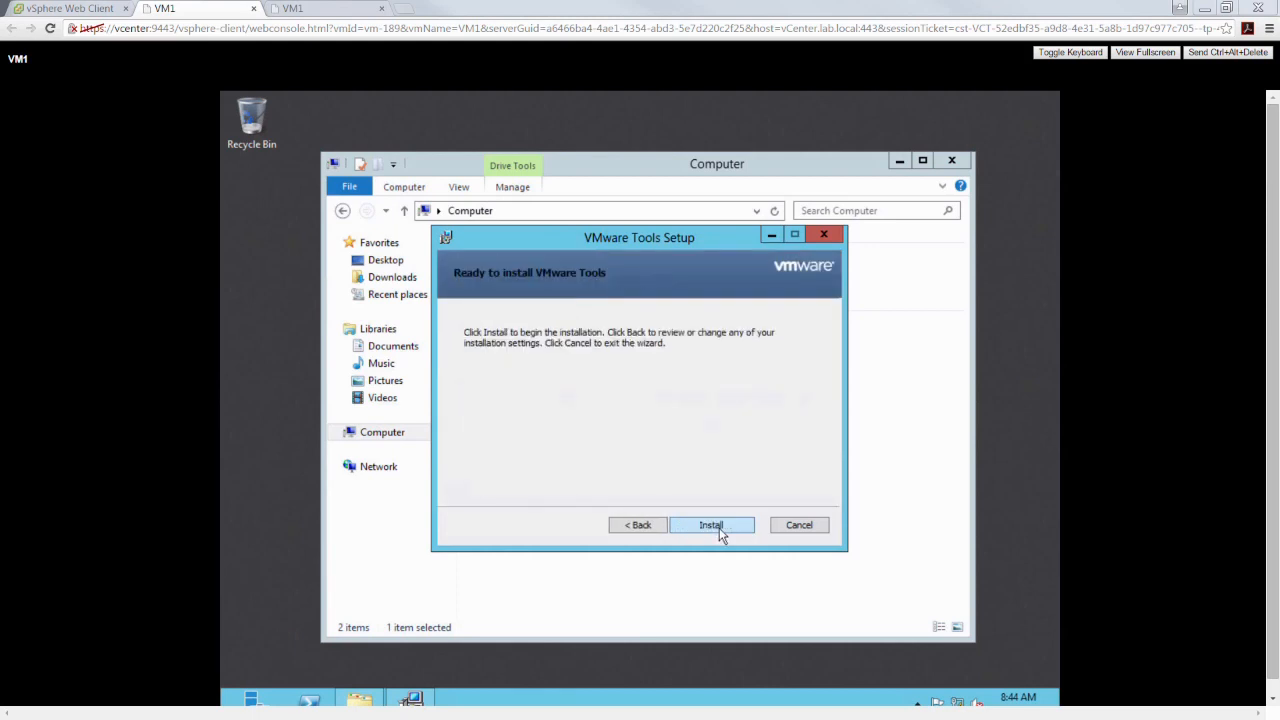
left_click(720, 529)
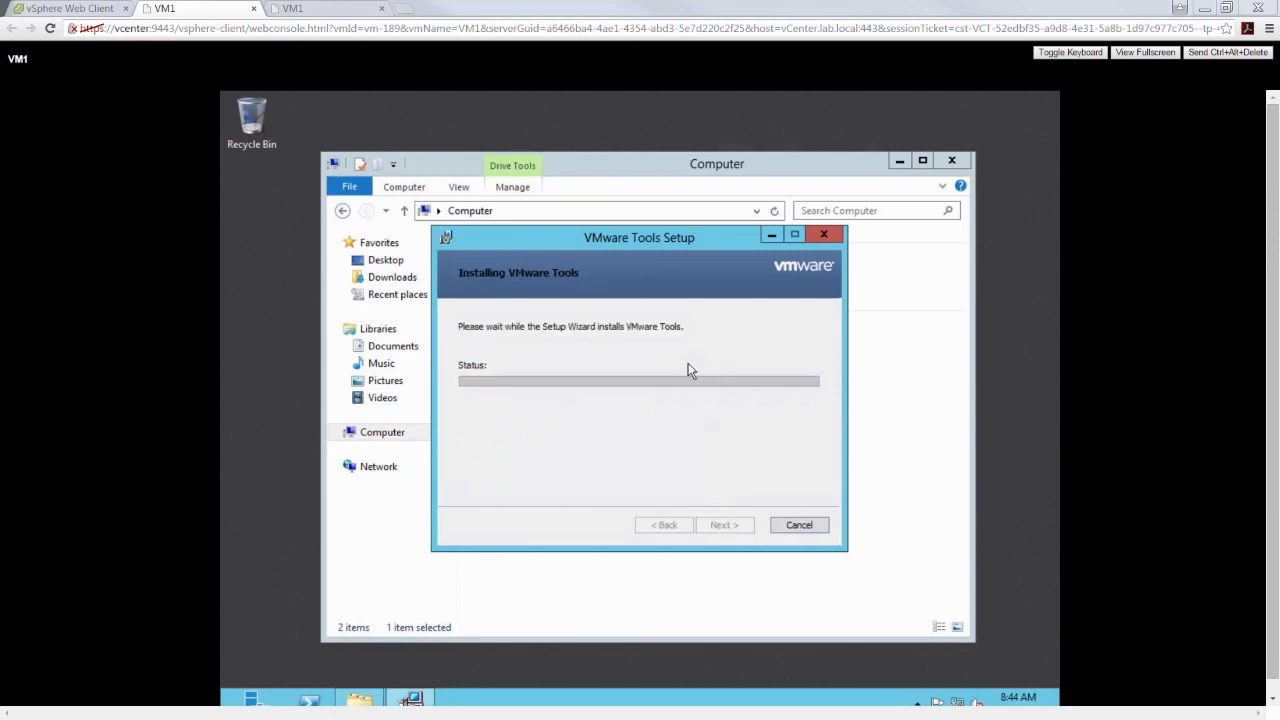